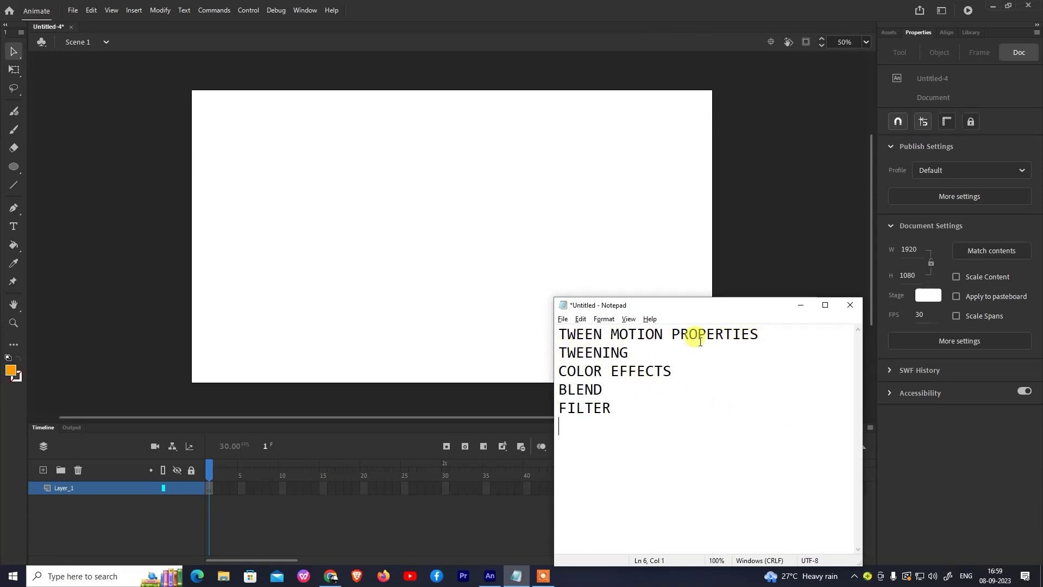
Highlight the TWEENING, COLOR EFFECTS, BLEND and FILTER lines in Notepad, then minimize the notes.
drag(630, 353, 546, 352)
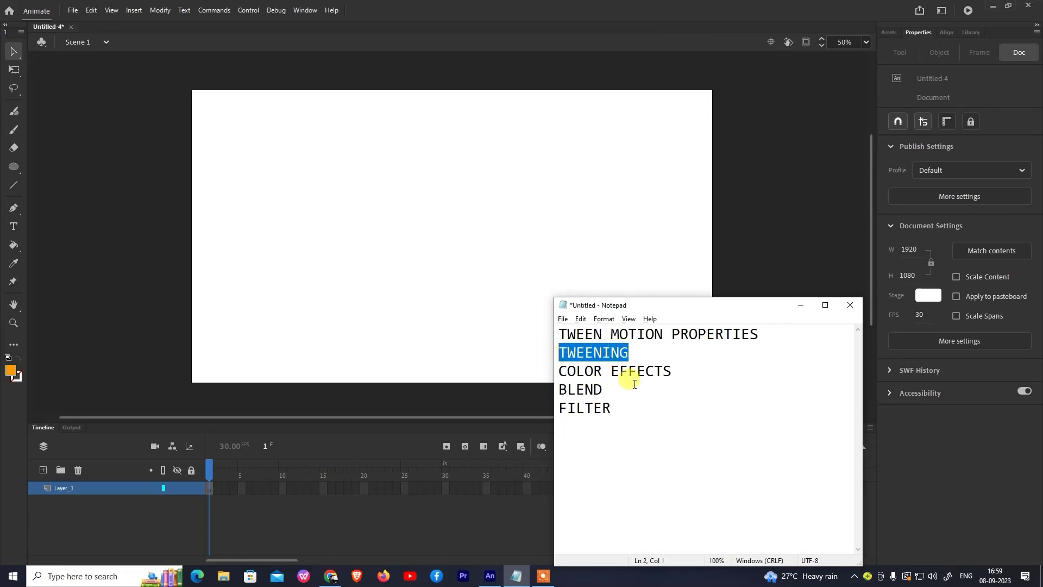
drag(675, 369, 556, 371)
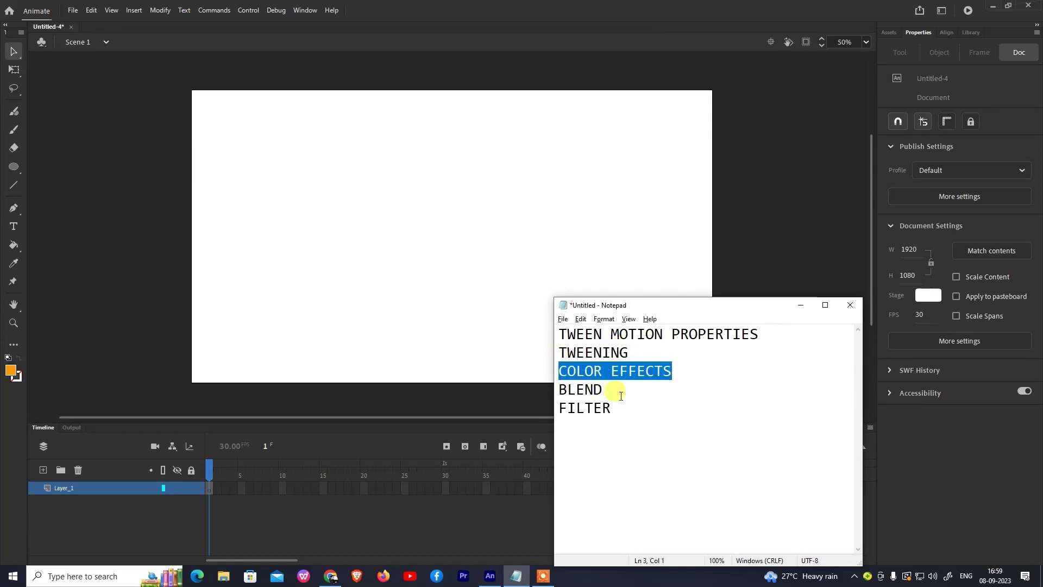
drag(621, 392, 567, 389)
drag(625, 408, 559, 406)
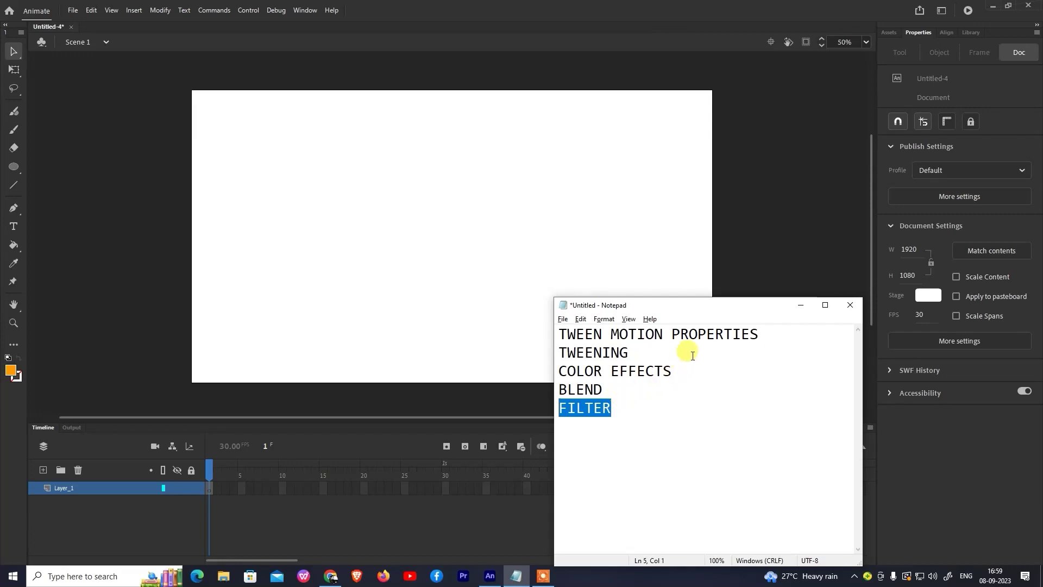
click(800, 308)
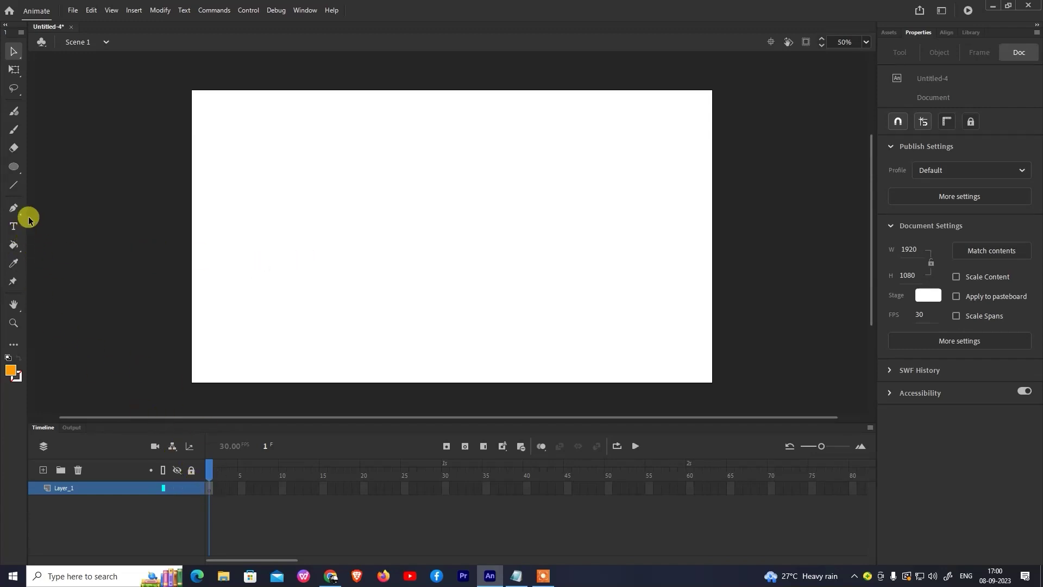
Select the Text tool in the Tools panel.
click(13, 226)
Type HI into a new text box on the stage and select its text.
click(343, 234)
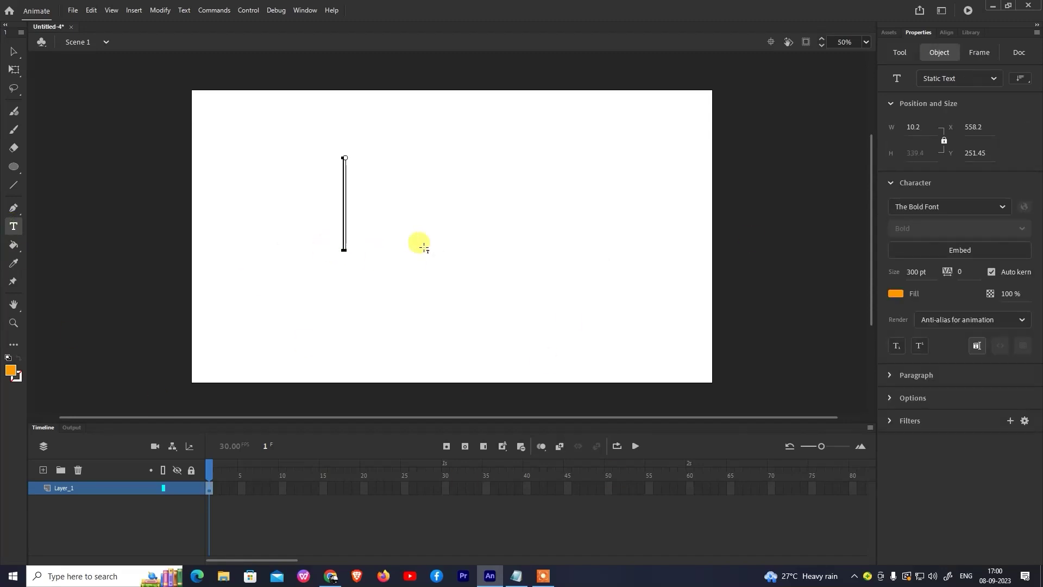
text(HI)
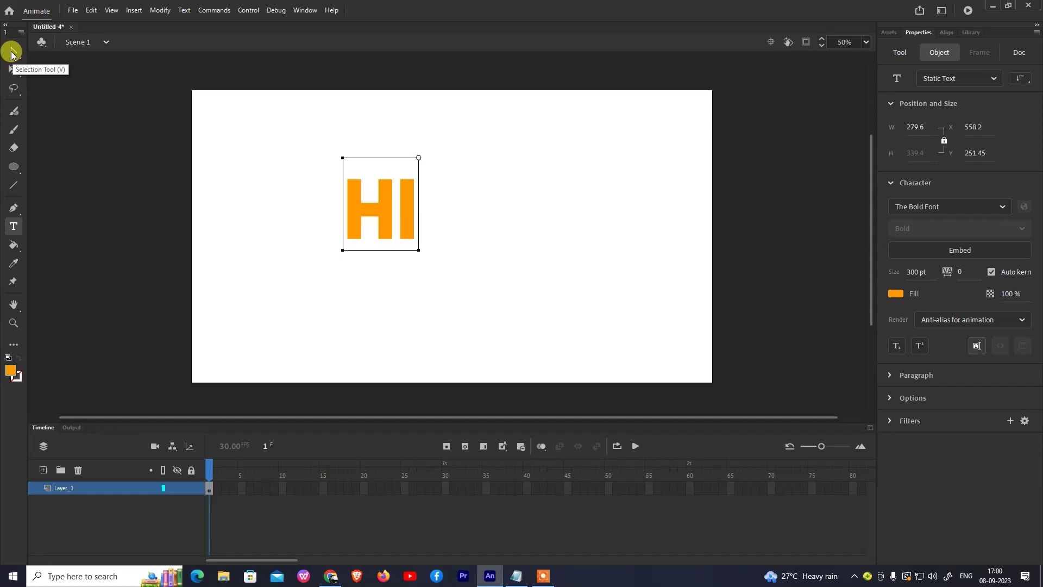
click(12, 52)
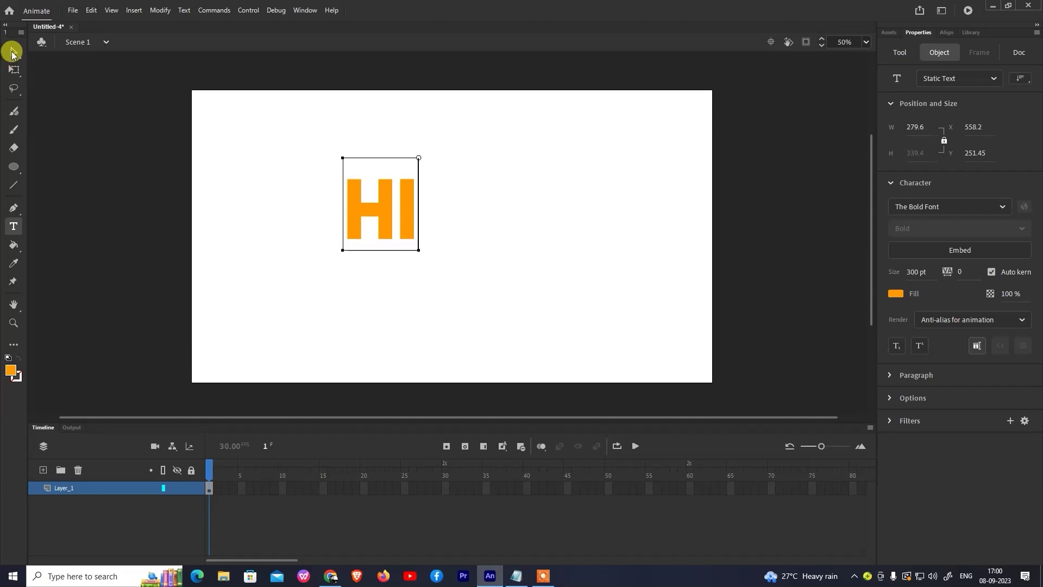
double_click(403, 204)
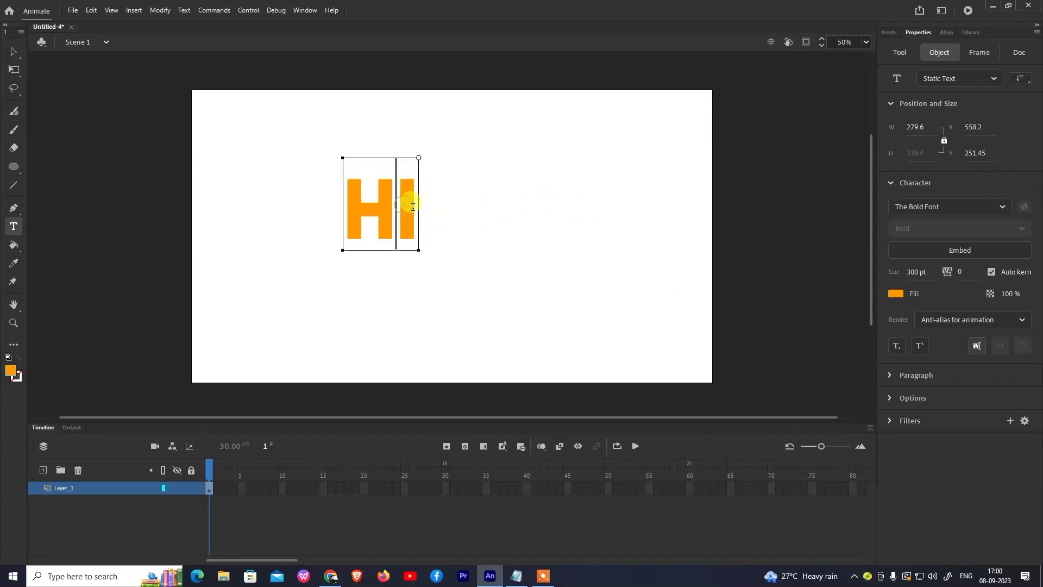
key(ctrl+a)
Change the text's font to Vox Round.
click(906, 206)
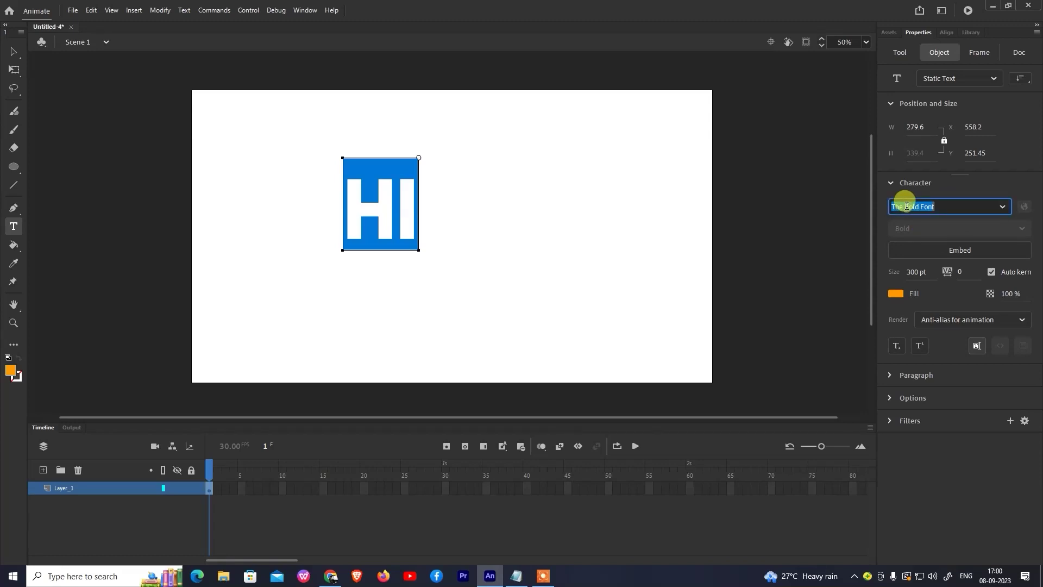
click(934, 81)
click(935, 84)
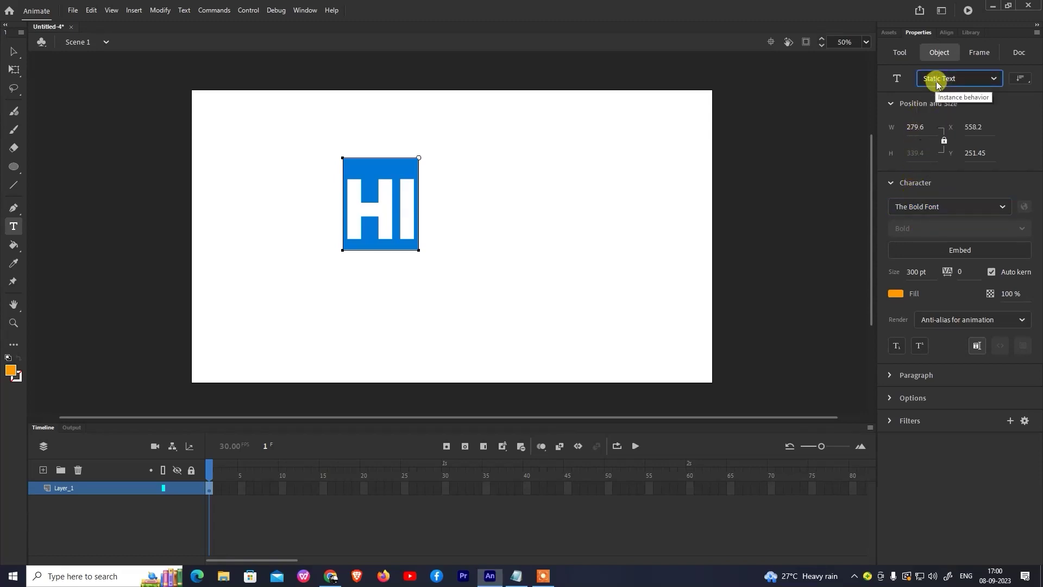
click(936, 206)
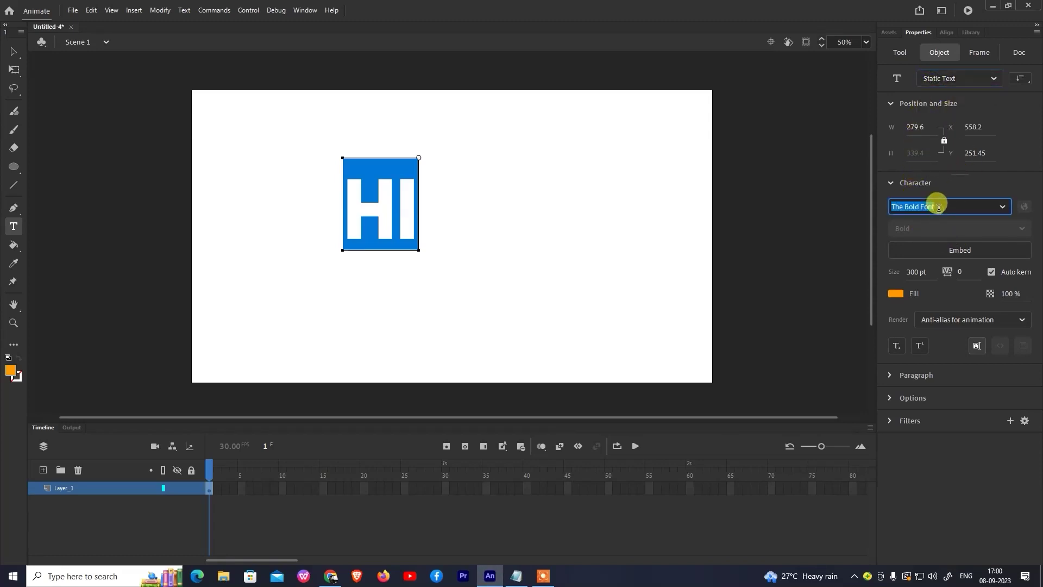
click(887, 183)
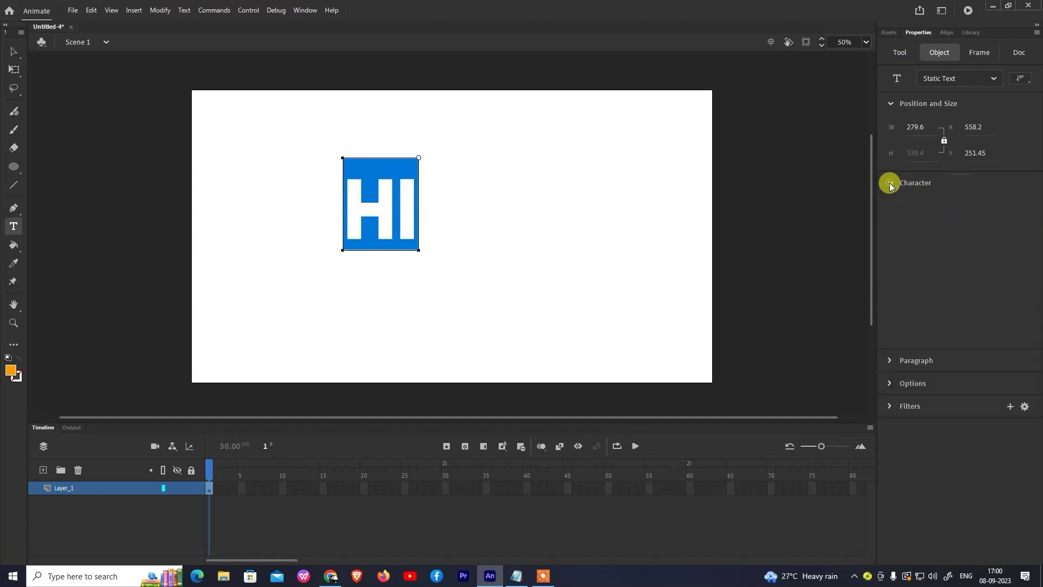
click(890, 185)
click(944, 206)
text(Tahoma)
text(Times New Roman)
key(Return)
click(1003, 207)
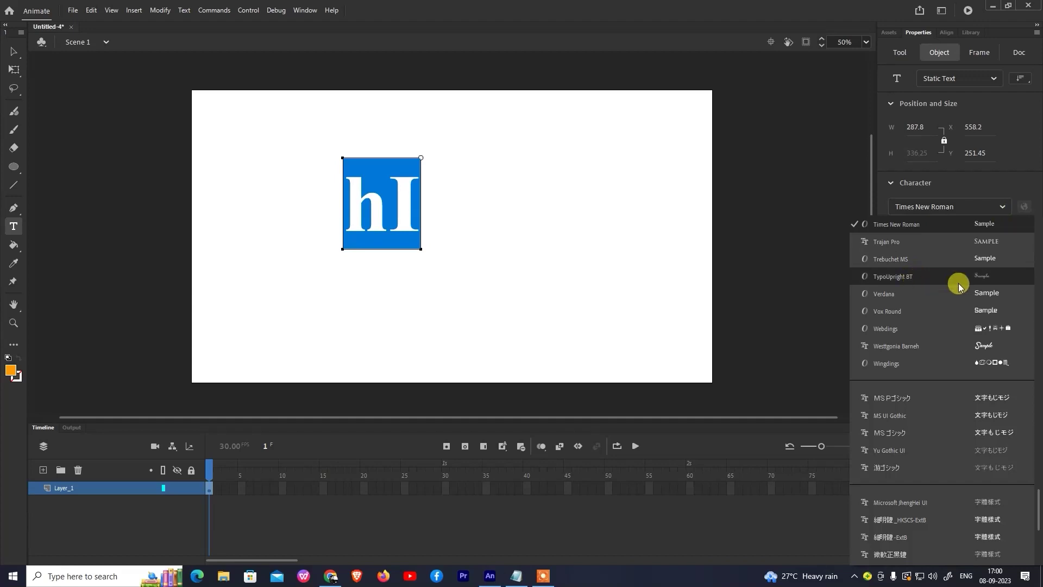
click(983, 310)
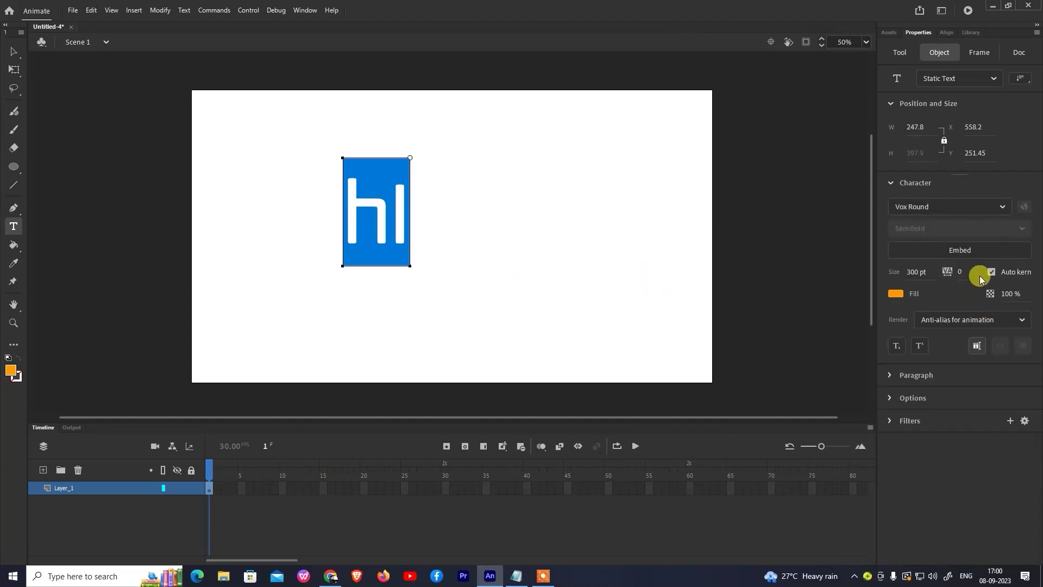
Correct the text to read 'Hi' with a capital H and lowercase i.
drag(389, 230, 242, 230)
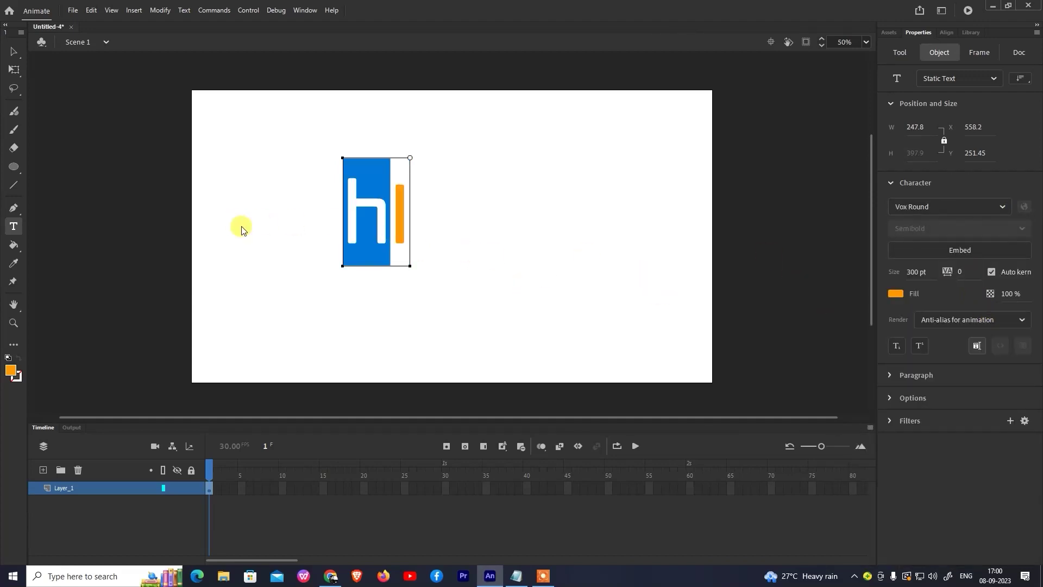
key(BackSpace)
text(H)
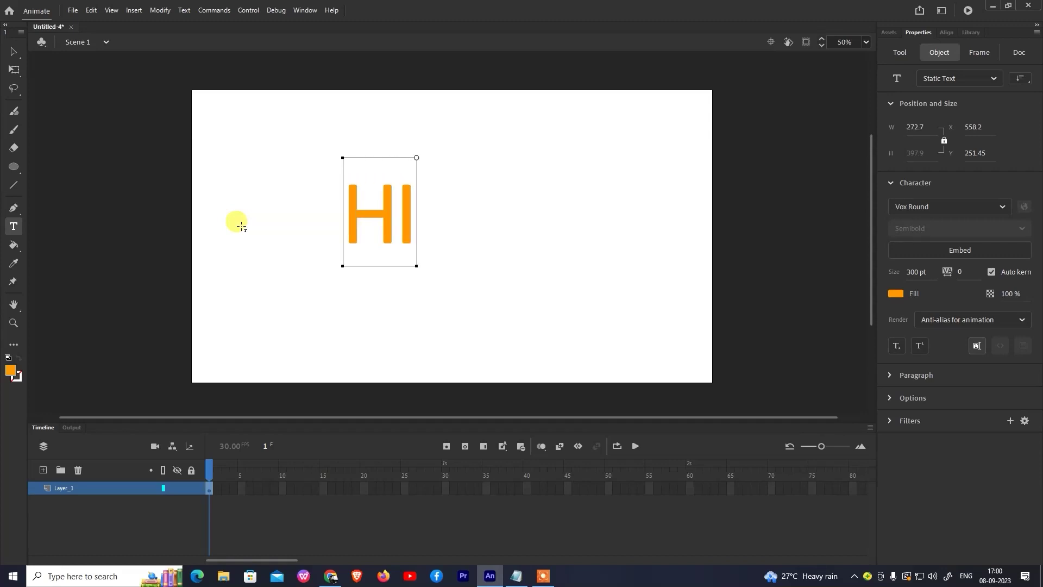
key(Delete)
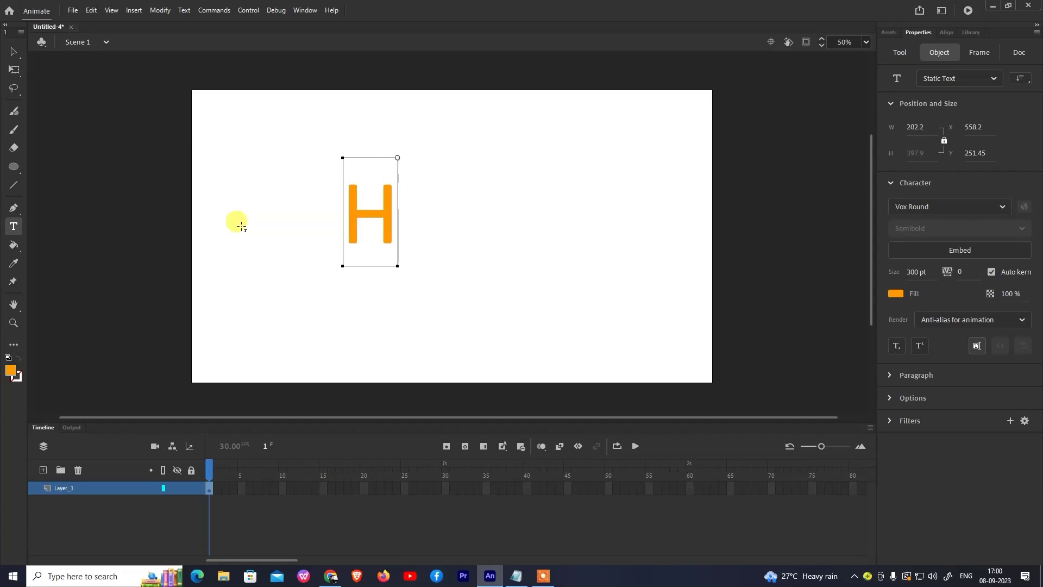
text(i)
Move the Hi text toward the stage centre and give it a red fill.
click(12, 49)
click(409, 184)
drag(388, 206, 464, 219)
click(896, 294)
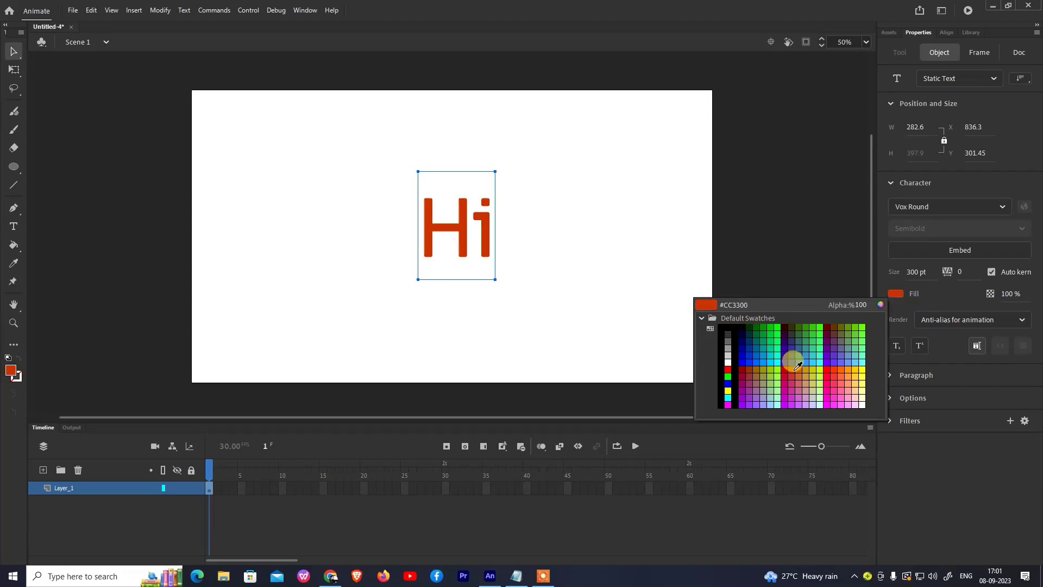
click(774, 360)
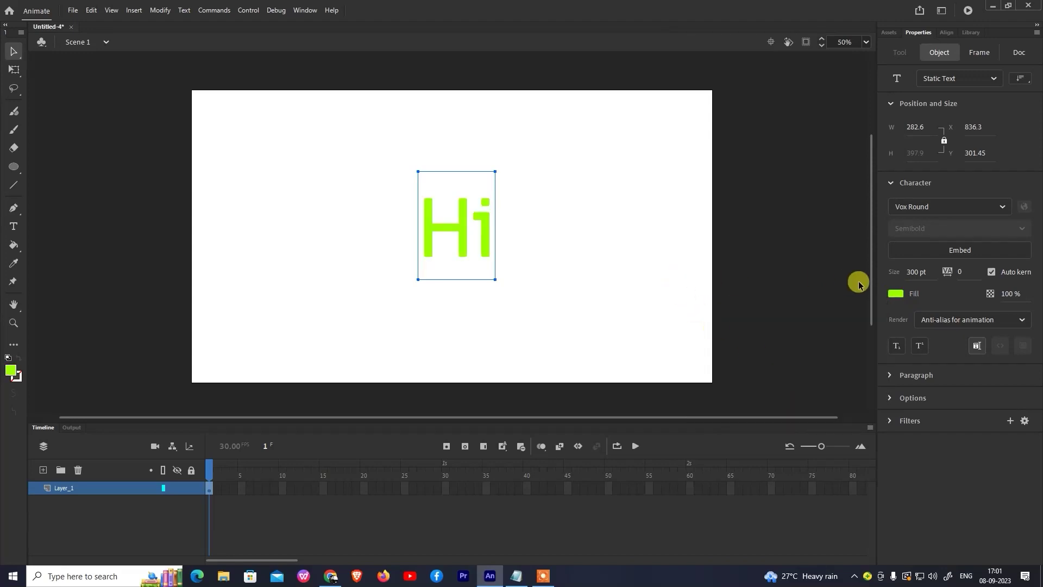
click(895, 294)
click(785, 372)
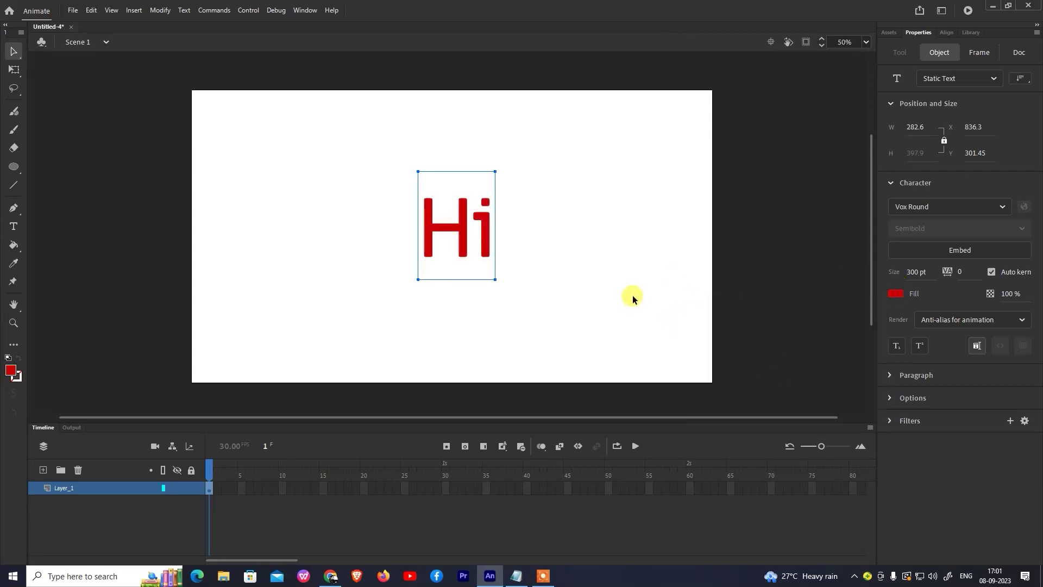
Open the Align panel and centre Hi horizontally and vertically on the stage.
click(633, 266)
click(490, 241)
click(303, 10)
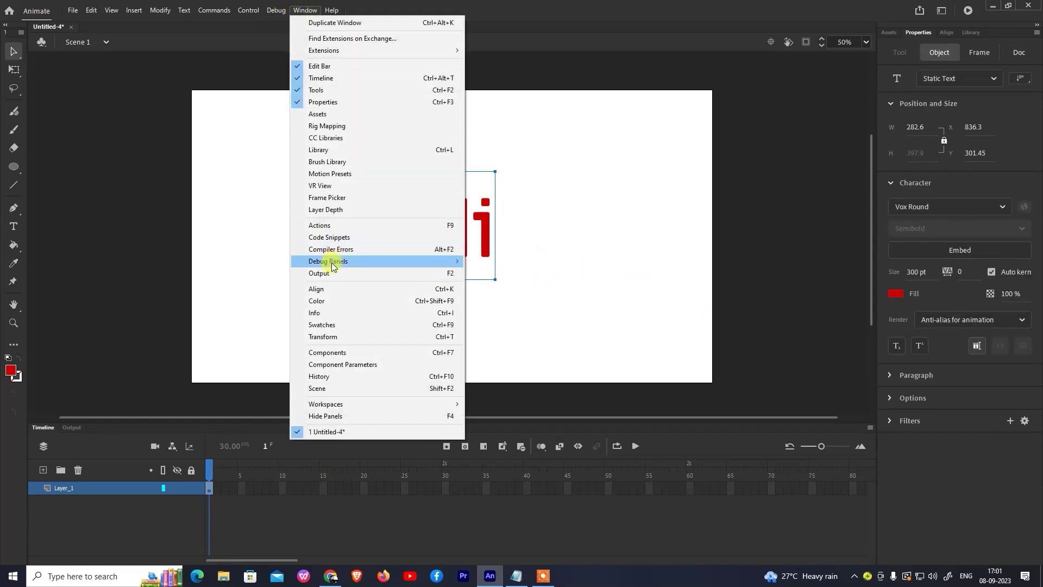
click(323, 290)
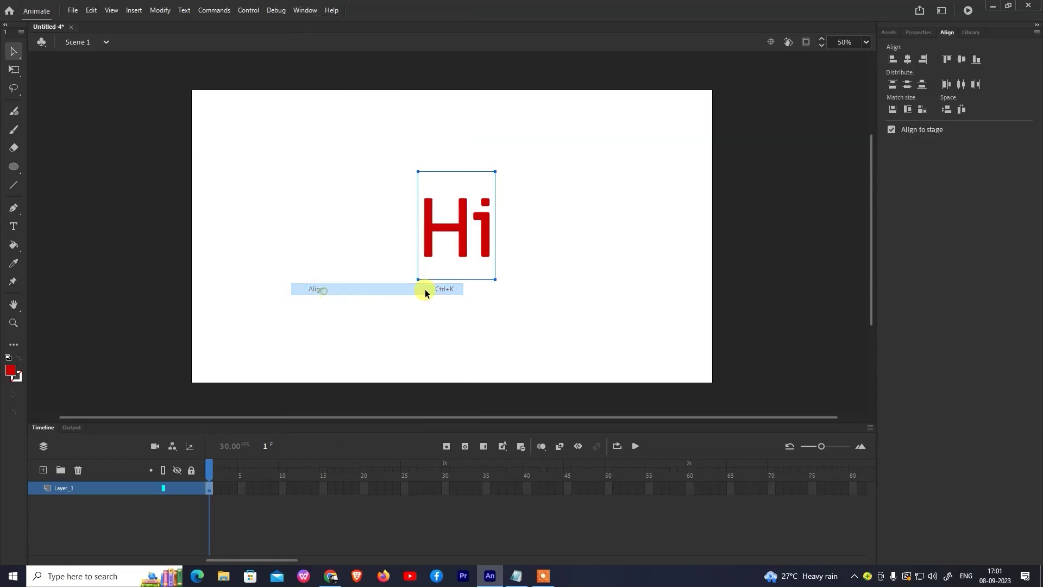
click(907, 58)
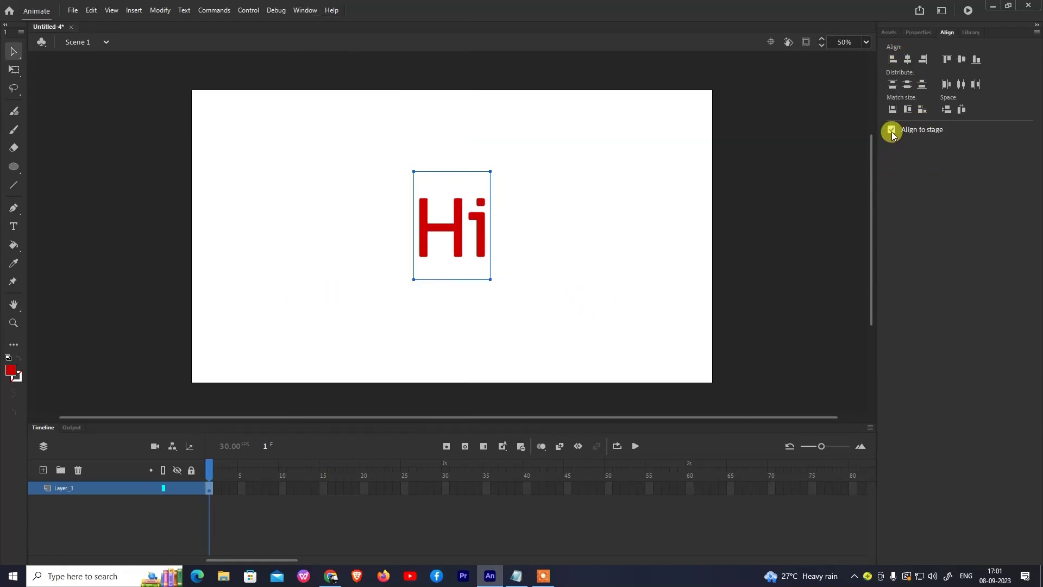
click(962, 60)
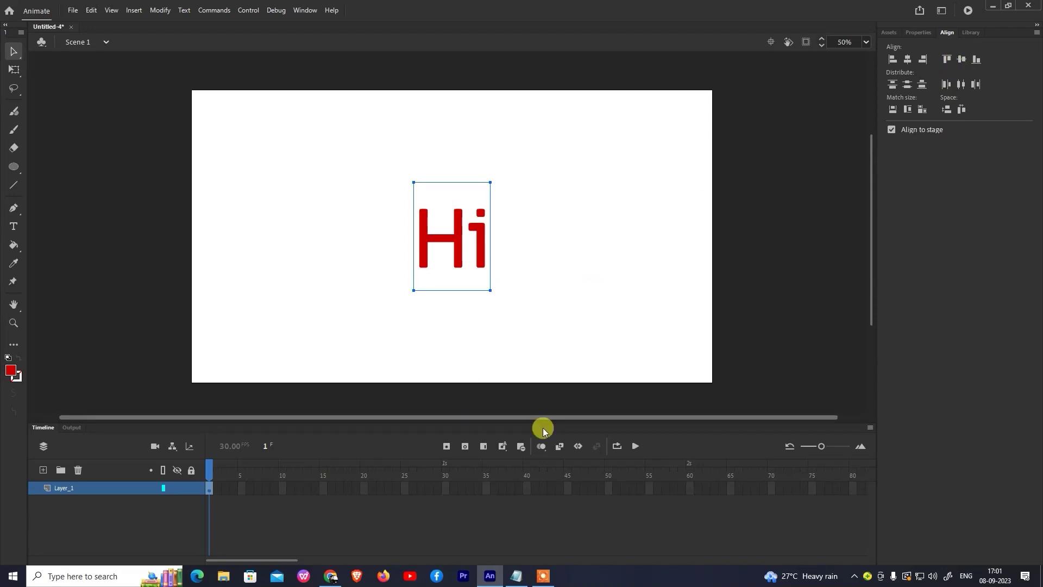
Set the Hi text's font size to 150 pt.
click(631, 300)
click(478, 232)
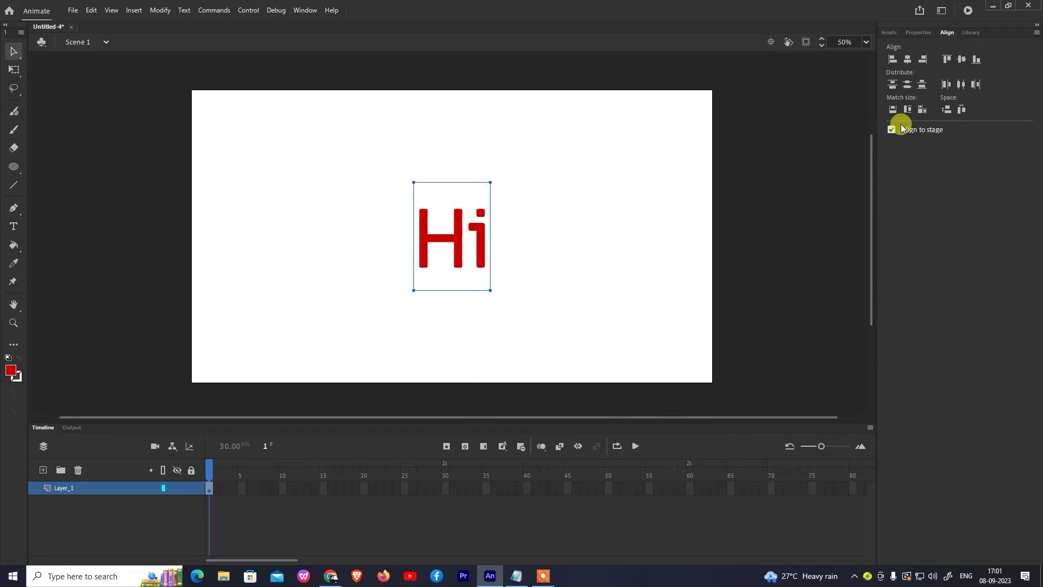
click(915, 32)
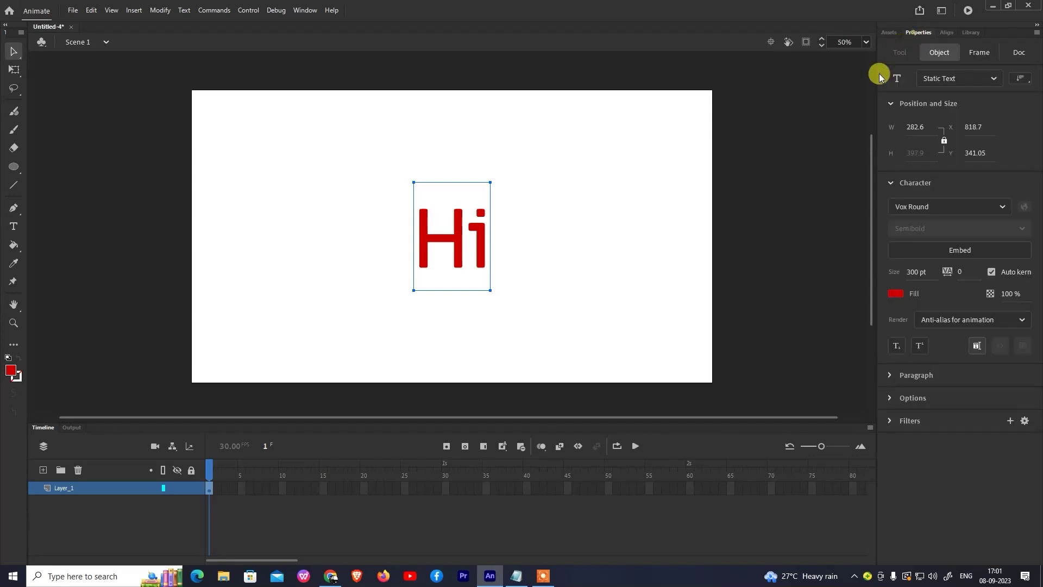
click(919, 277)
text(150)
key(Return)
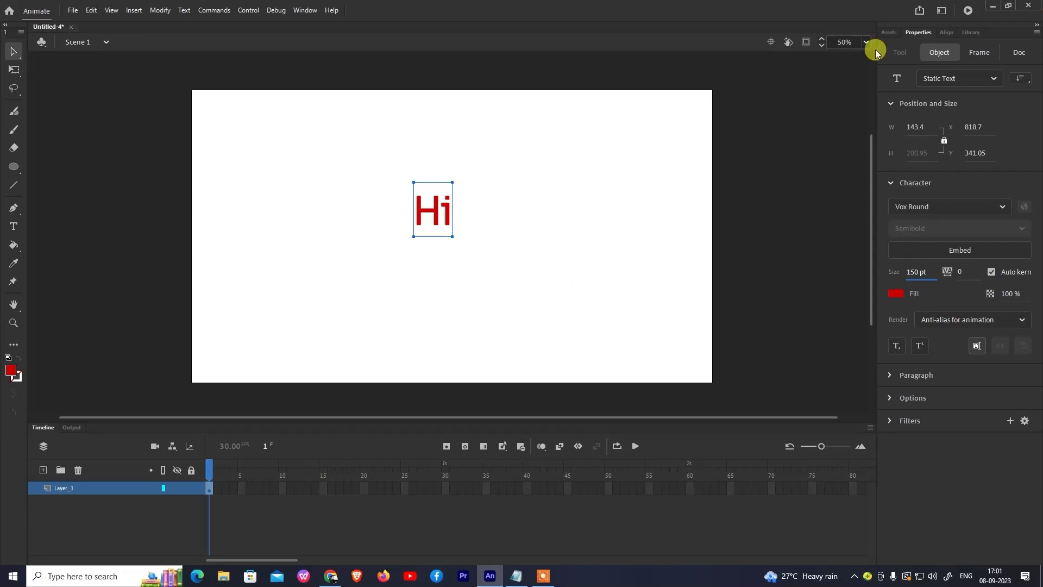
Re-centre the 150 pt Hi on the stage and select frame 1 of Layer_1.
click(947, 33)
click(909, 59)
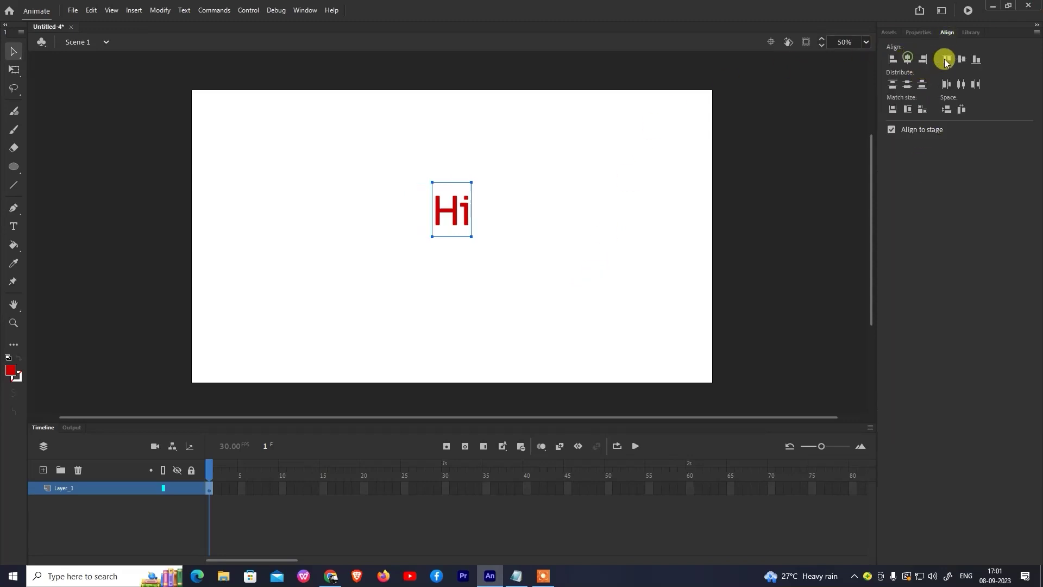
click(961, 59)
click(575, 332)
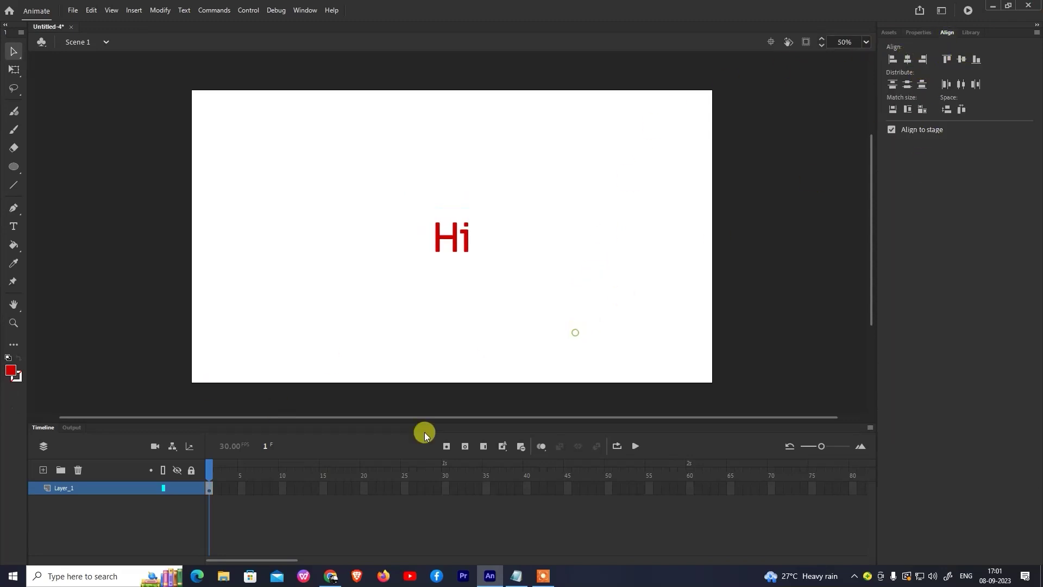
click(210, 491)
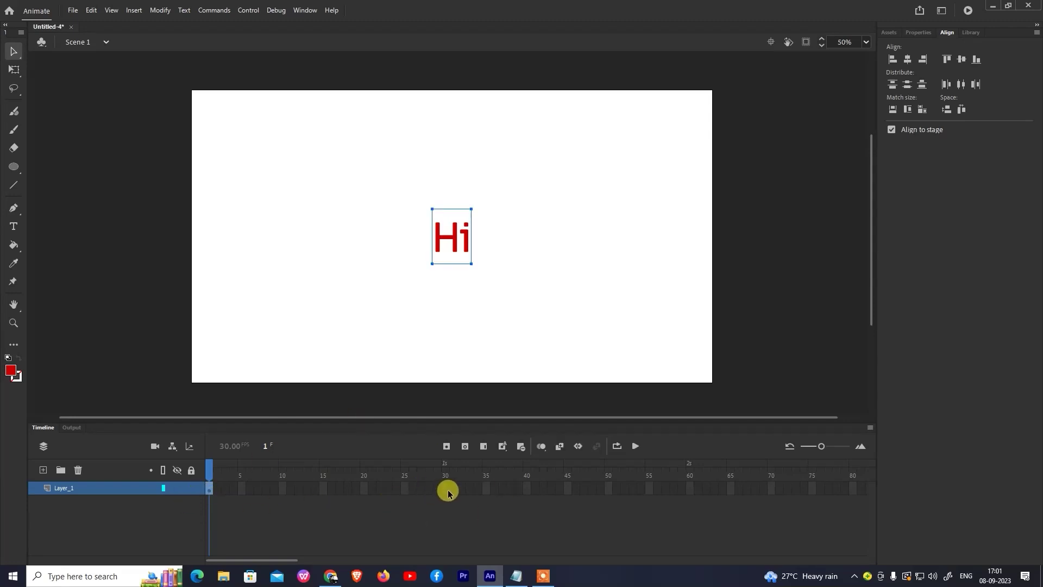
Insert a keyframe at frame 40 on Layer_1.
click(527, 488)
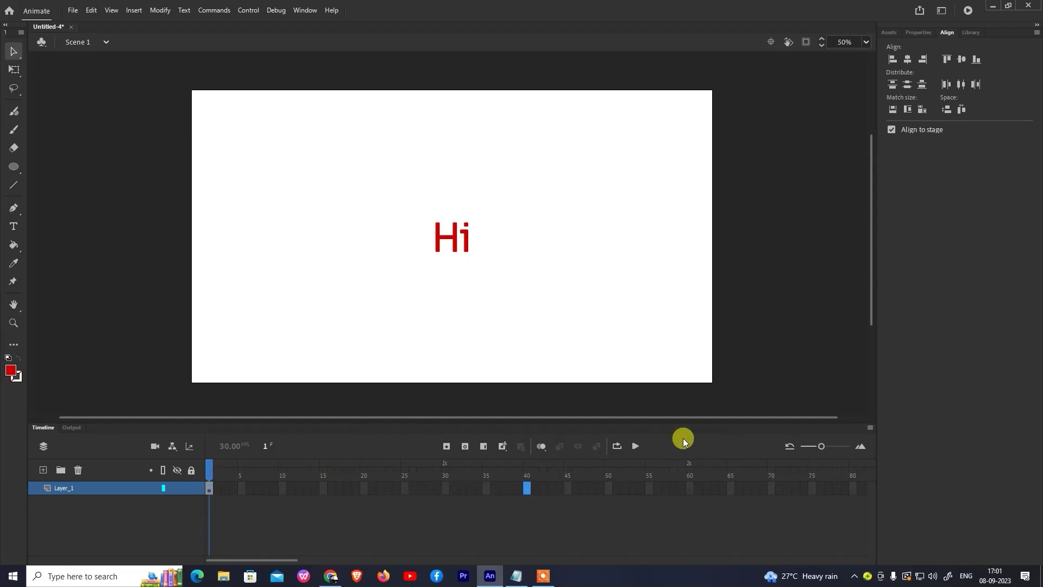
right_click(527, 488)
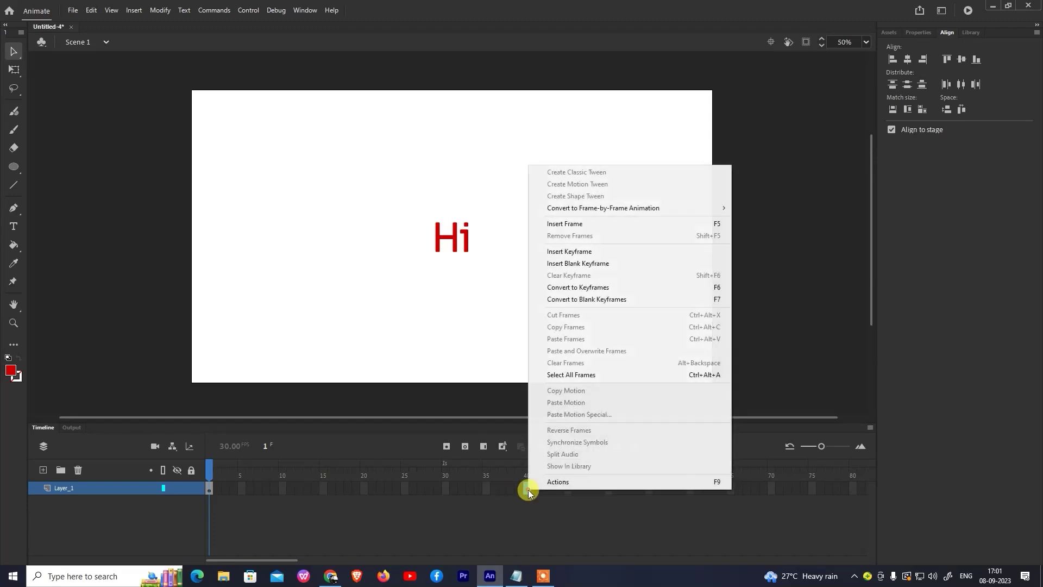
click(580, 251)
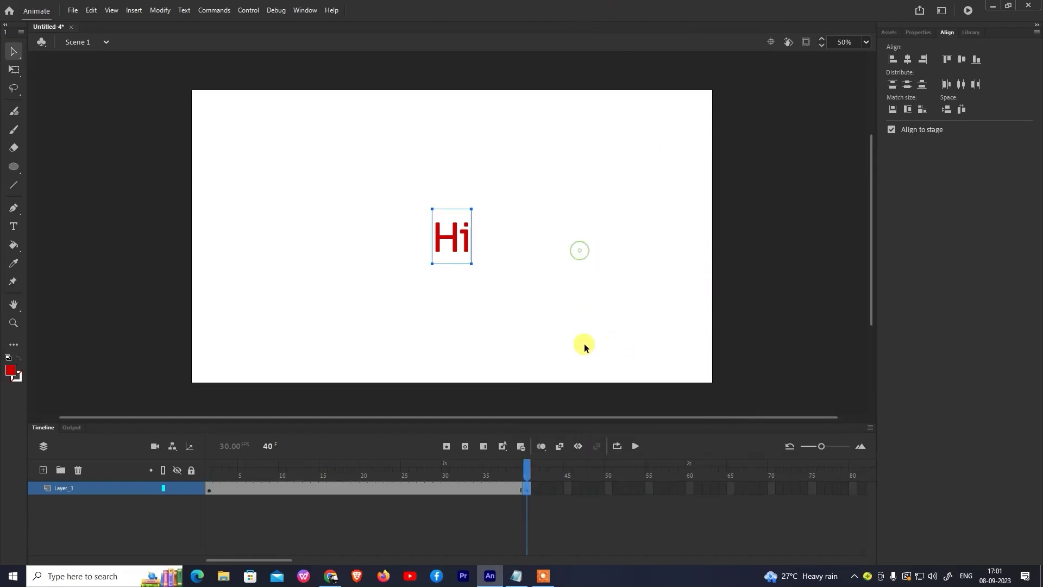
Create a classic tween across frames 1–40, converting Hi to a symbol.
drag(520, 484, 495, 485)
right_click(495, 485)
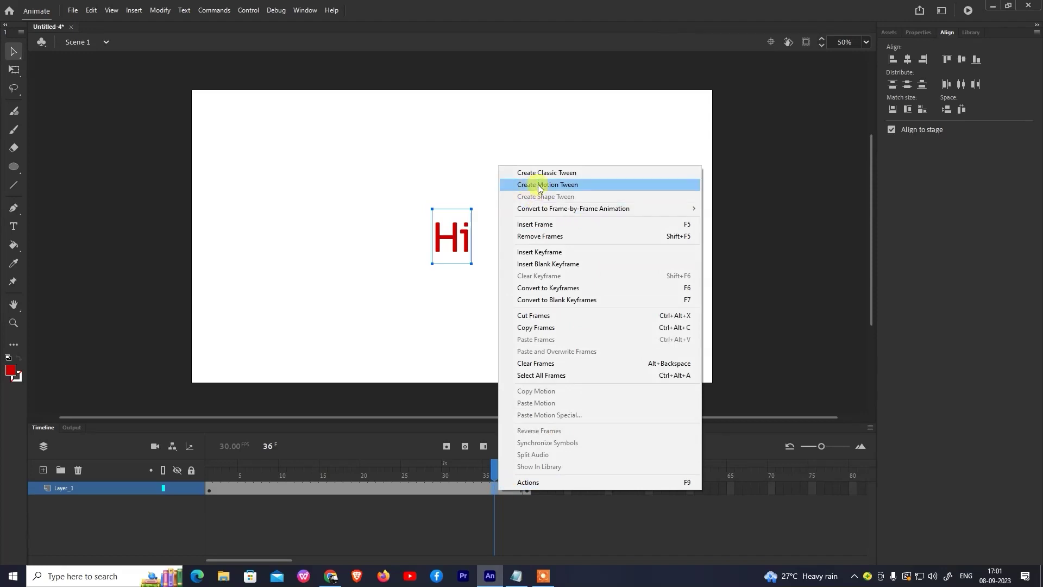
click(562, 173)
click(555, 317)
click(523, 491)
right_click(526, 494)
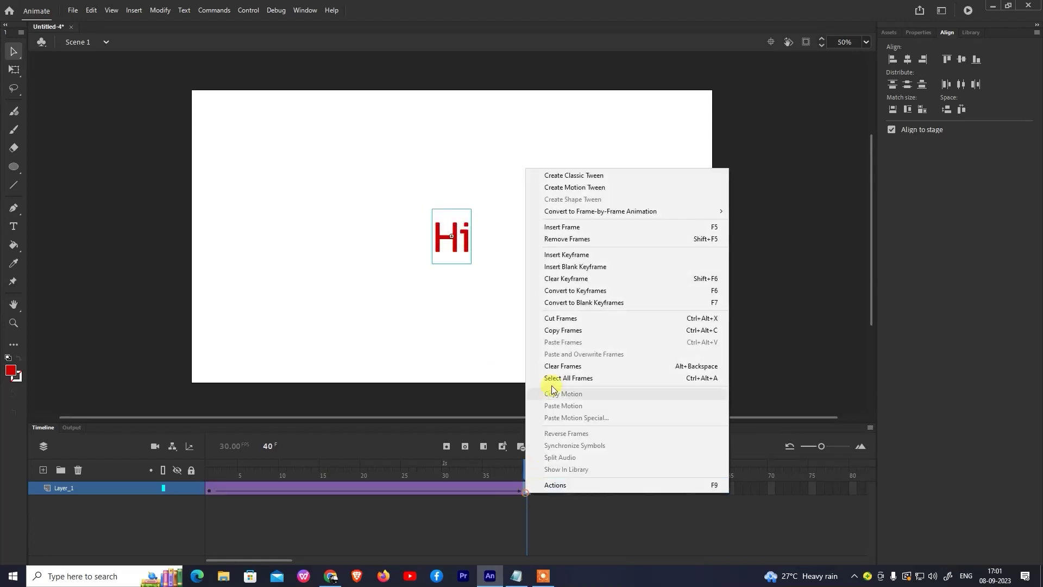
click(580, 178)
drag(525, 471, 217, 513)
click(208, 493)
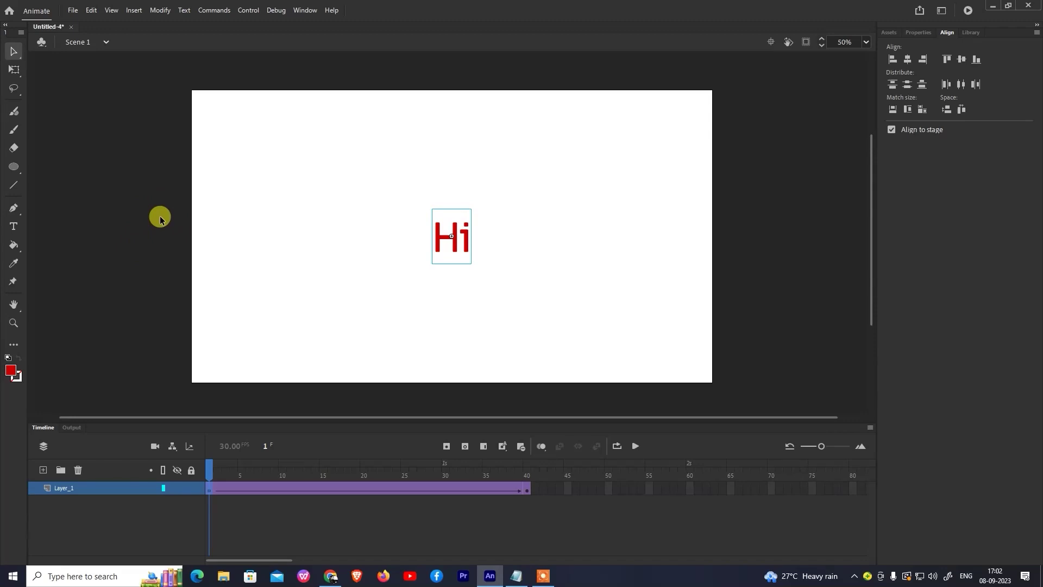
Shift-nudge Hi past the stage's left edge at frame 1 and play the slide-in.
key(shift+Left)
key(shift+Left)
key(shift+Left)
key(shift+Left)
key(shift+Left)
key(shift+Left)
key(shift+Left)
key(shift+Left)
key(shift+Left)
key(shift+Left)
key(shift+Left)
key(shift+Left)
key(shift+Left)
key(shift+Left)
key(shift+Left)
key(shift+Left)
key(shift+Left)
key(shift+Left)
key(shift+Left)
key(shift+Left)
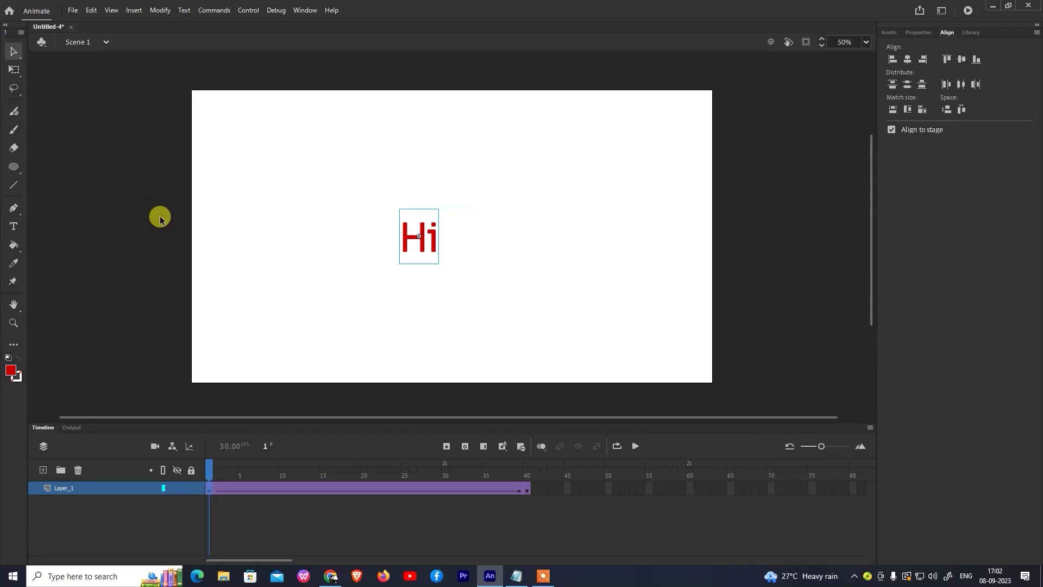
key(shift+Left)
key(shift+Left)
key(shift+Left)
key(shift+Left)
key(shift+Left)
key(shift+Left)
key(shift+Left)
key(shift+Left)
key(shift+Left)
key(shift+Left)
key(shift+Left)
key(shift+Left)
key(shift+Left)
key(shift+Left)
key(shift+Left)
key(shift+Left)
key(shift+Left)
key(shift+Left)
key(shift+Left)
key(shift+Left)
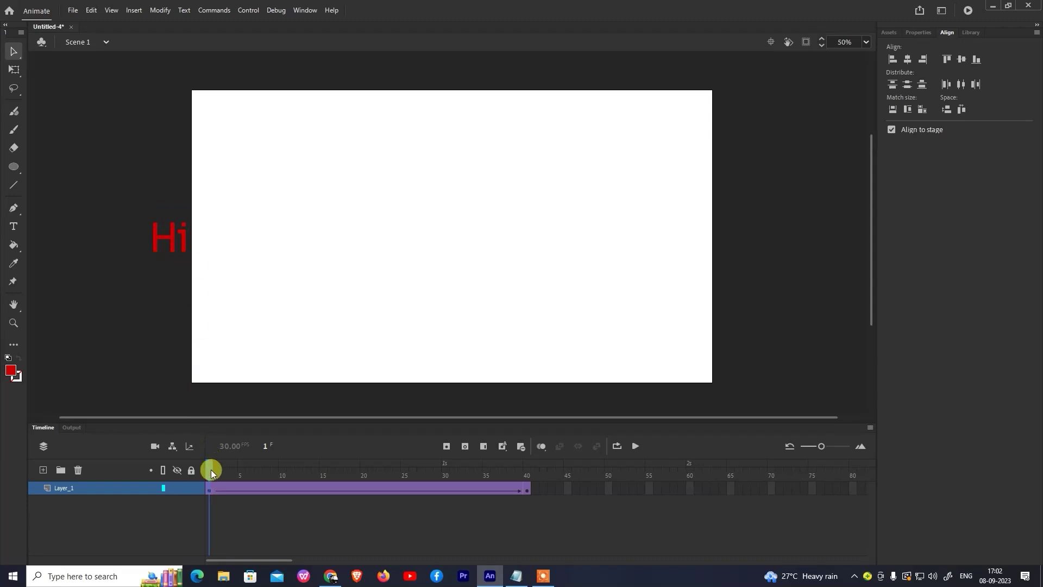
drag(211, 469, 116, 484)
click(634, 444)
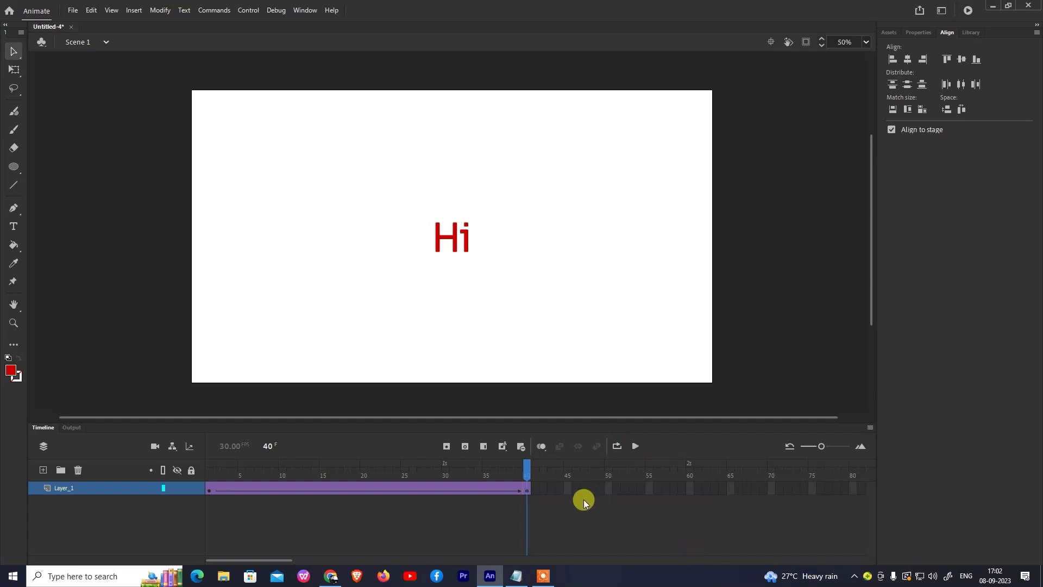
click(353, 491)
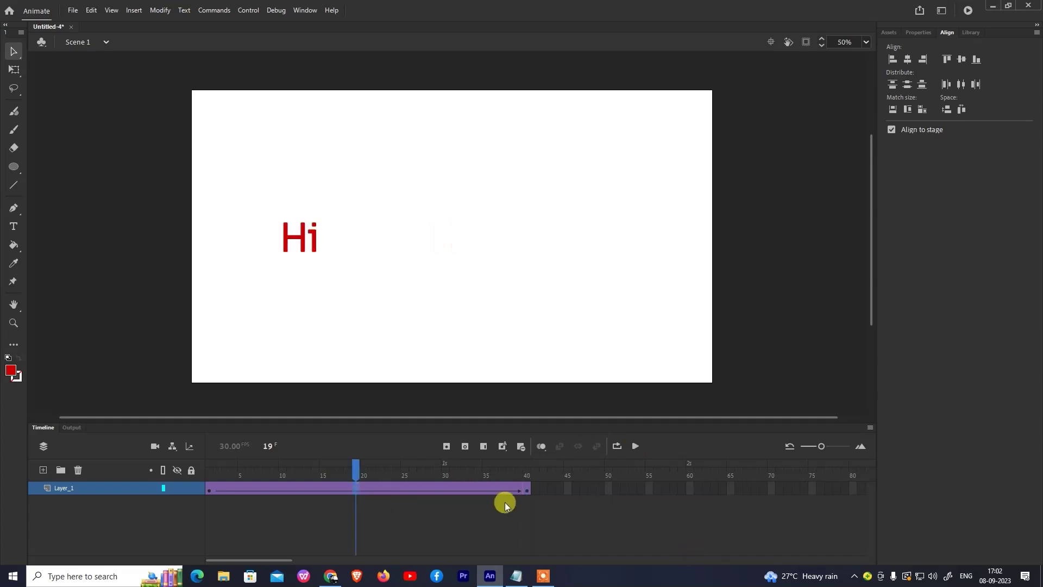
click(372, 488)
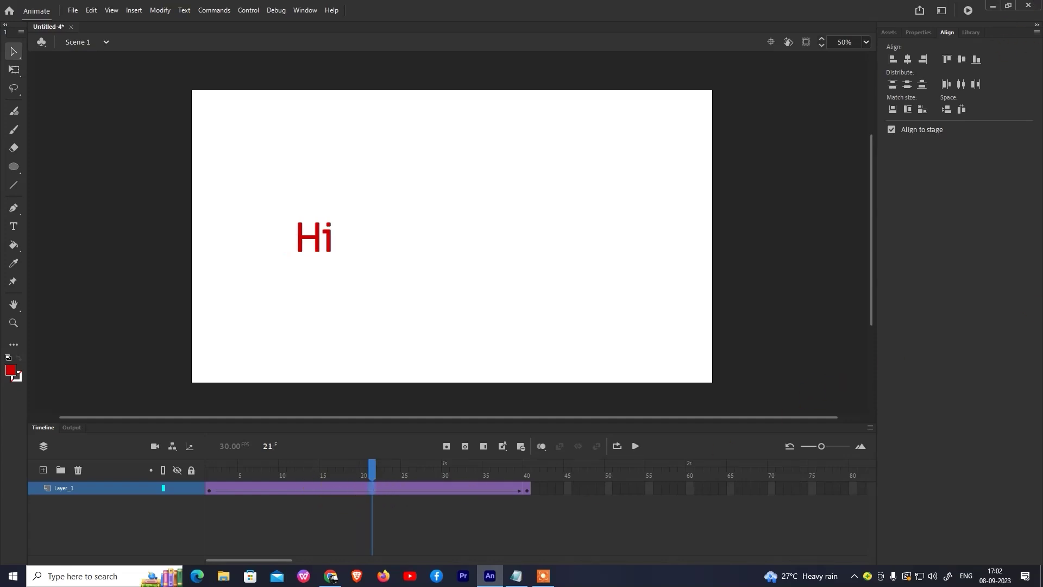
Expand the frame's Tweening settings and keep all properties easing together.
click(918, 32)
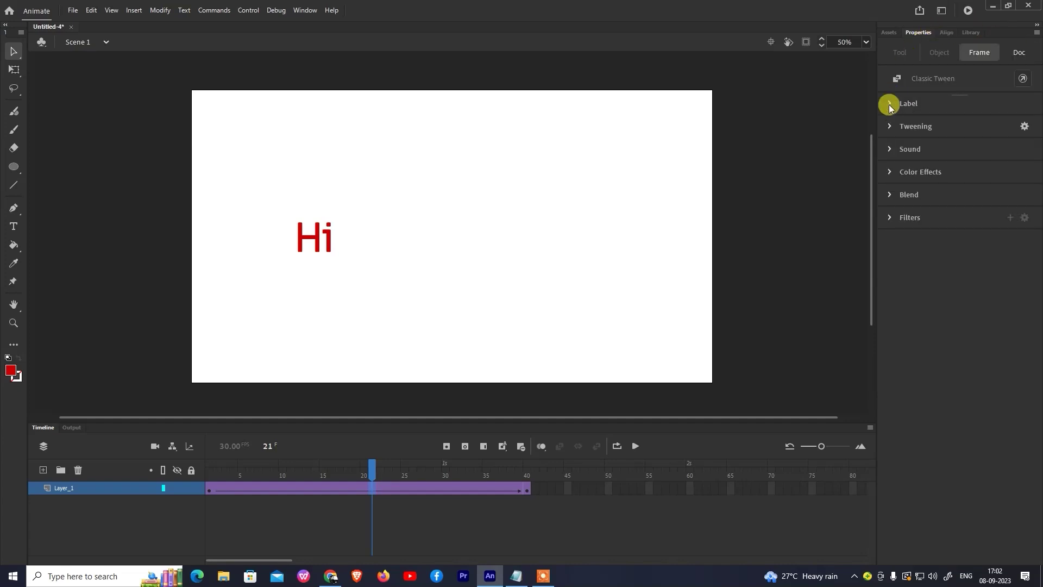
click(890, 127)
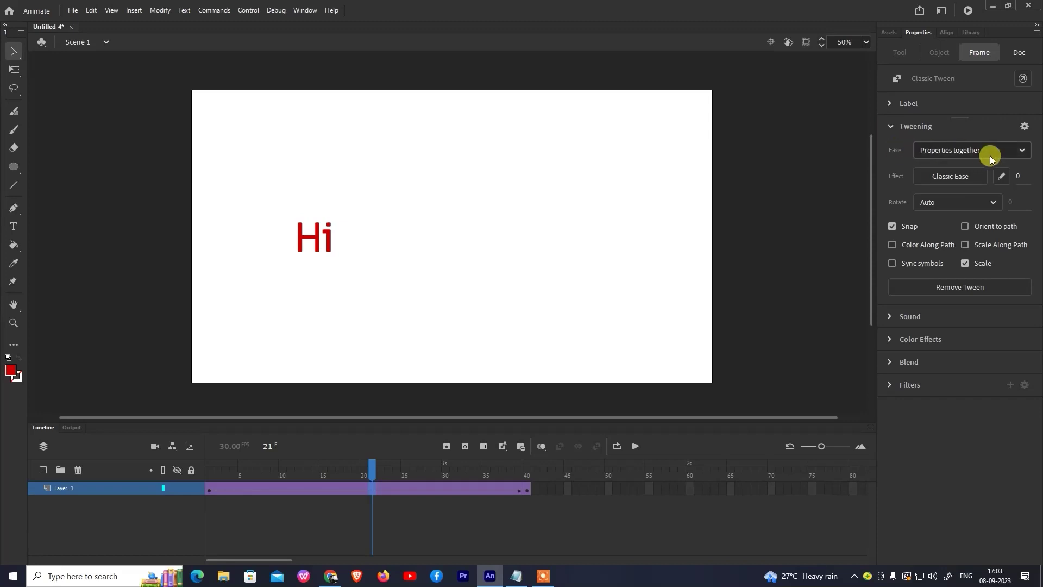
click(947, 152)
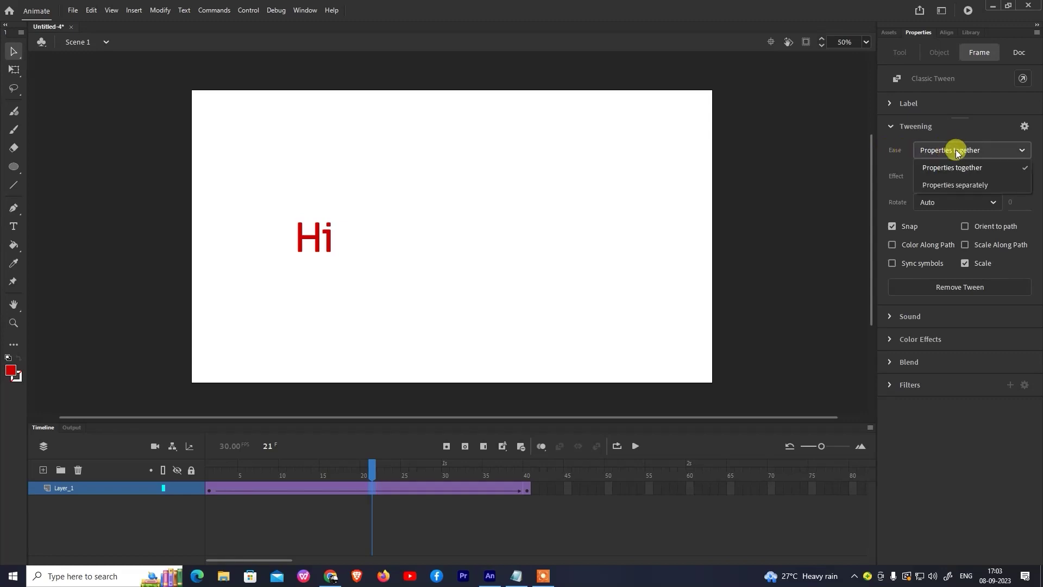
click(964, 171)
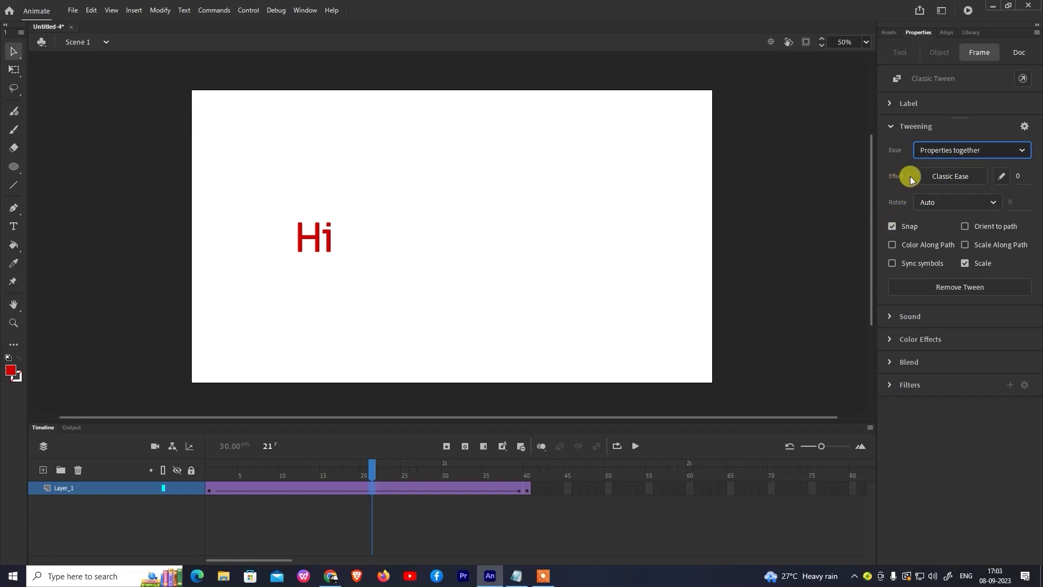
Apply the Quint Ease-Out preset to the classic tween.
click(956, 177)
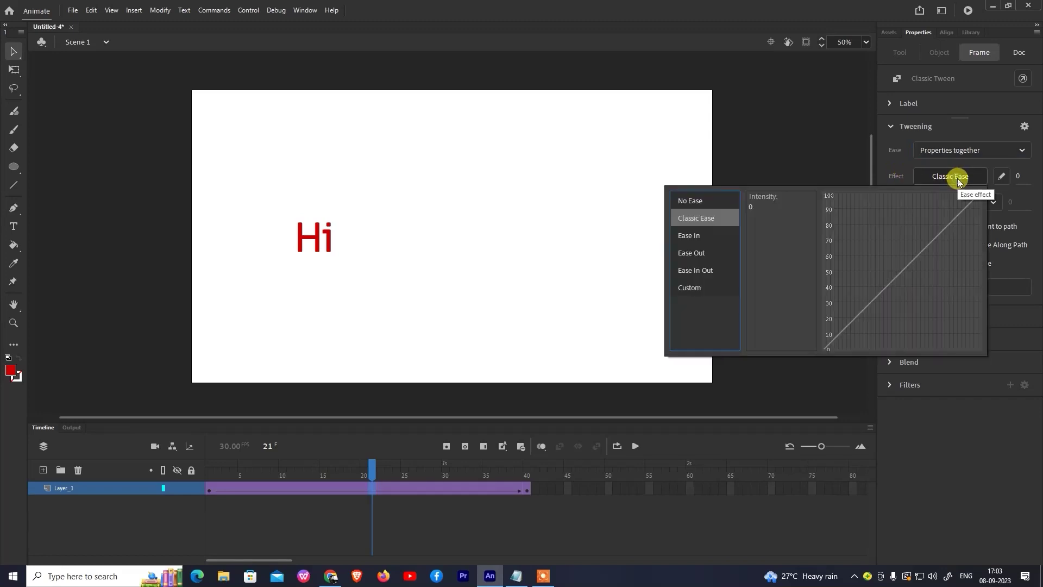
click(697, 237)
click(693, 251)
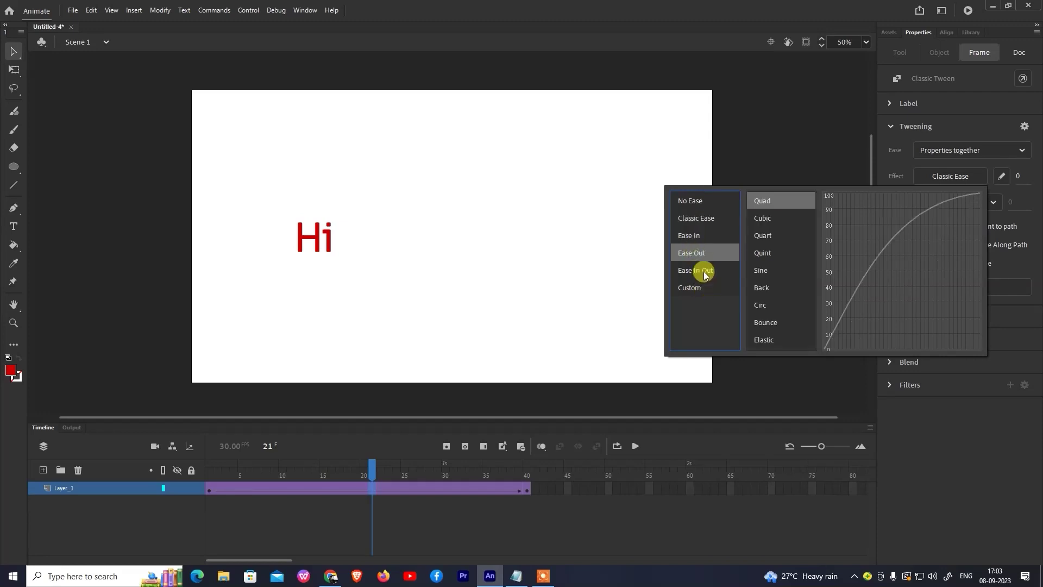
click(703, 271)
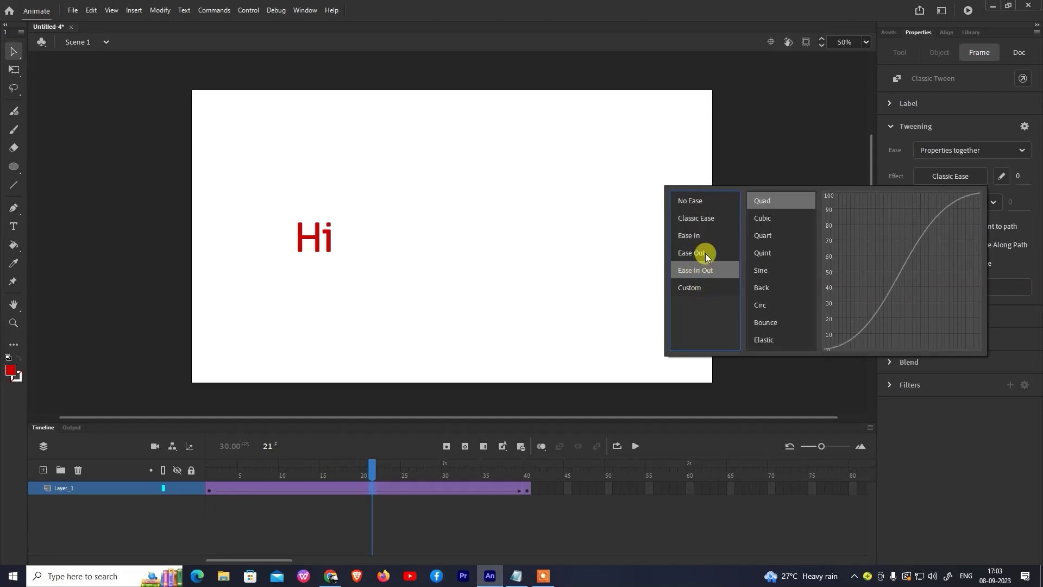
click(705, 254)
click(705, 253)
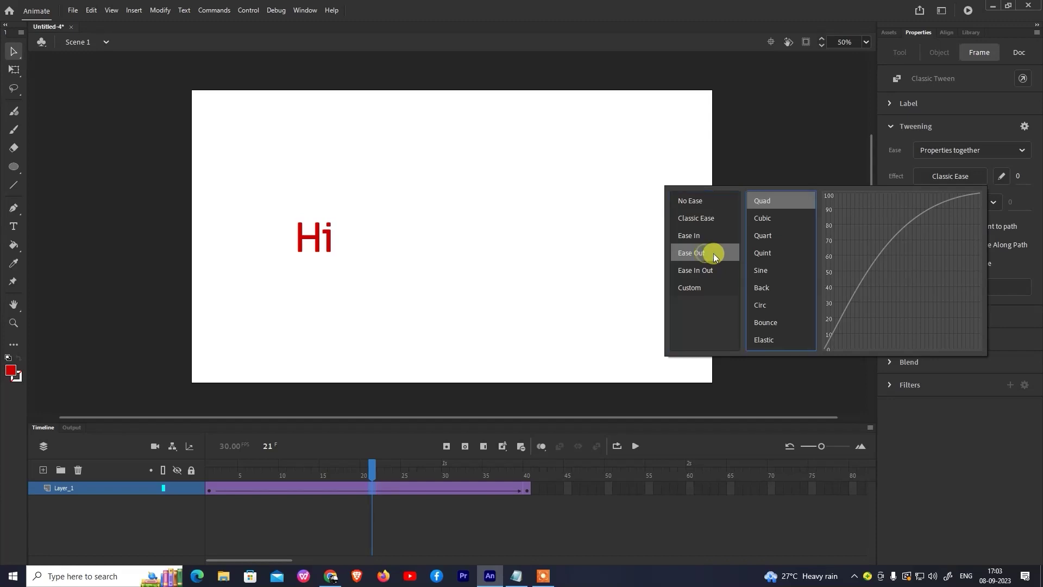
click(764, 219)
click(765, 236)
click(768, 251)
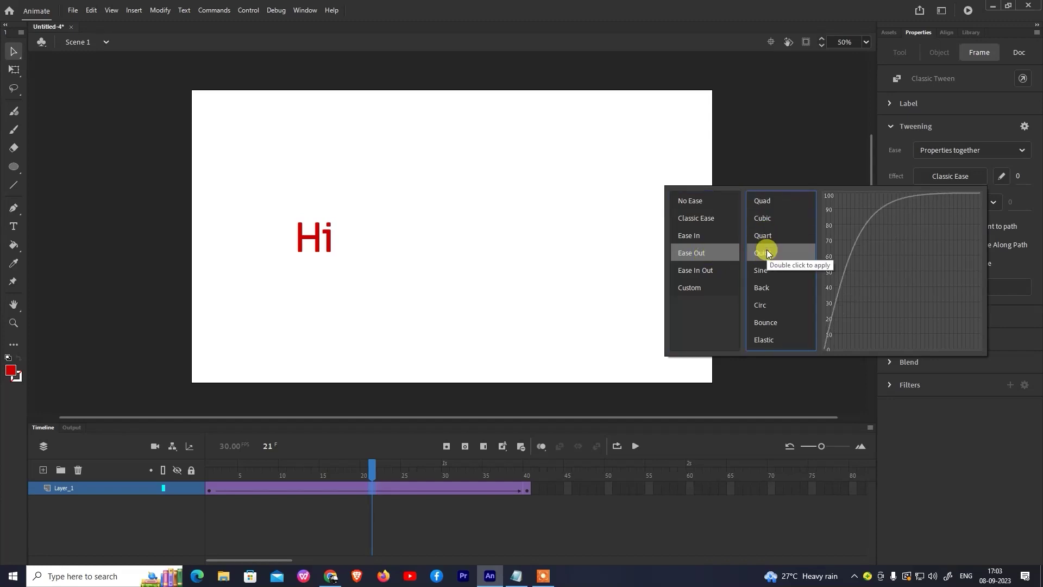
double_click(759, 253)
drag(369, 469, 210, 468)
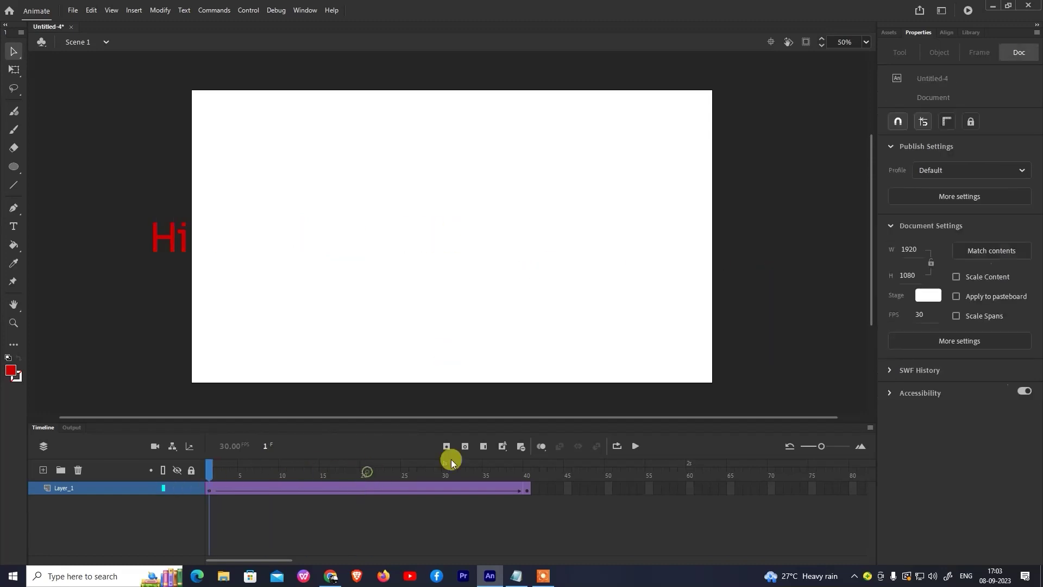
click(634, 447)
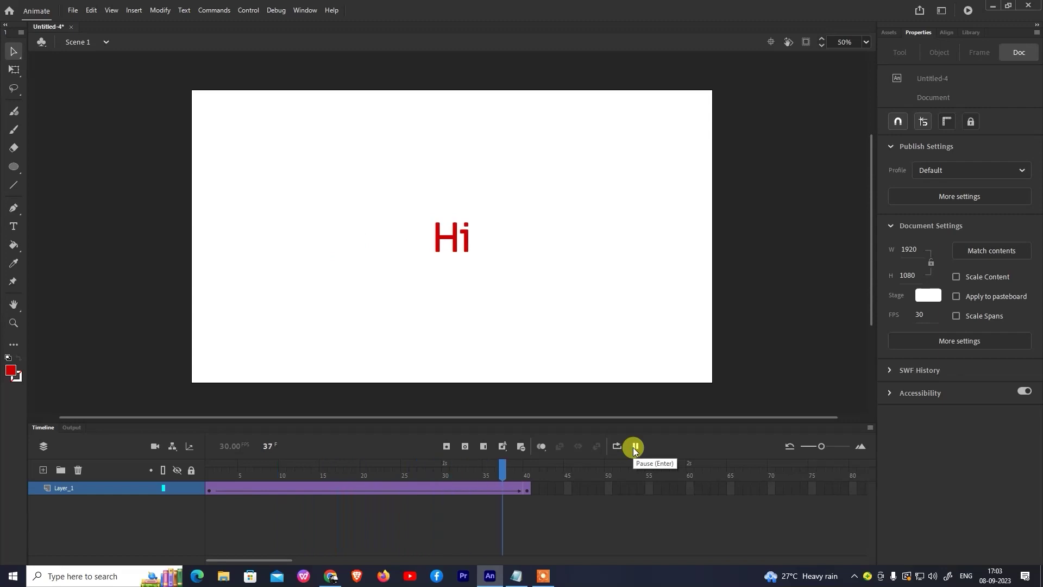
click(635, 448)
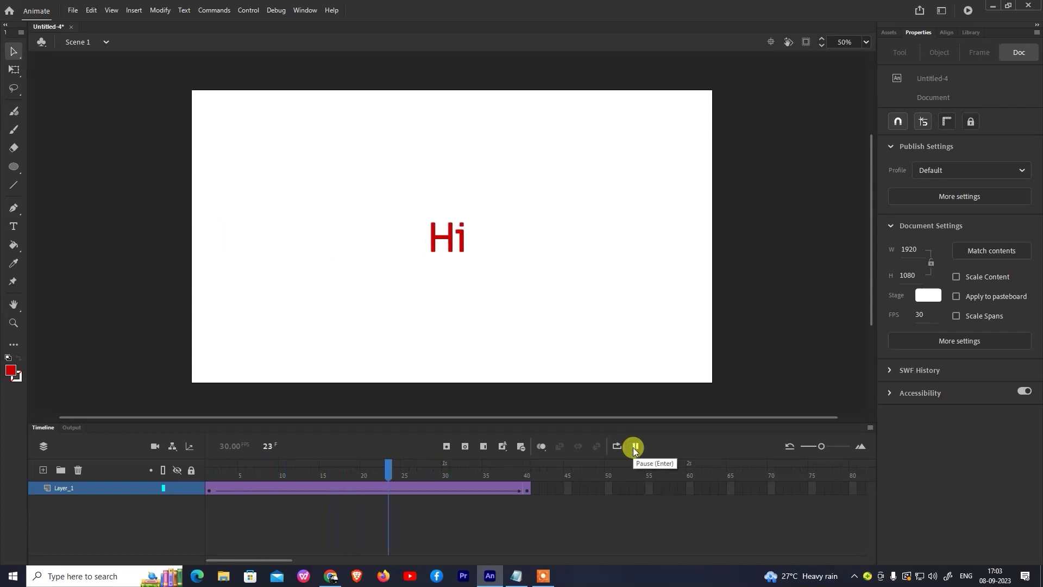
click(634, 448)
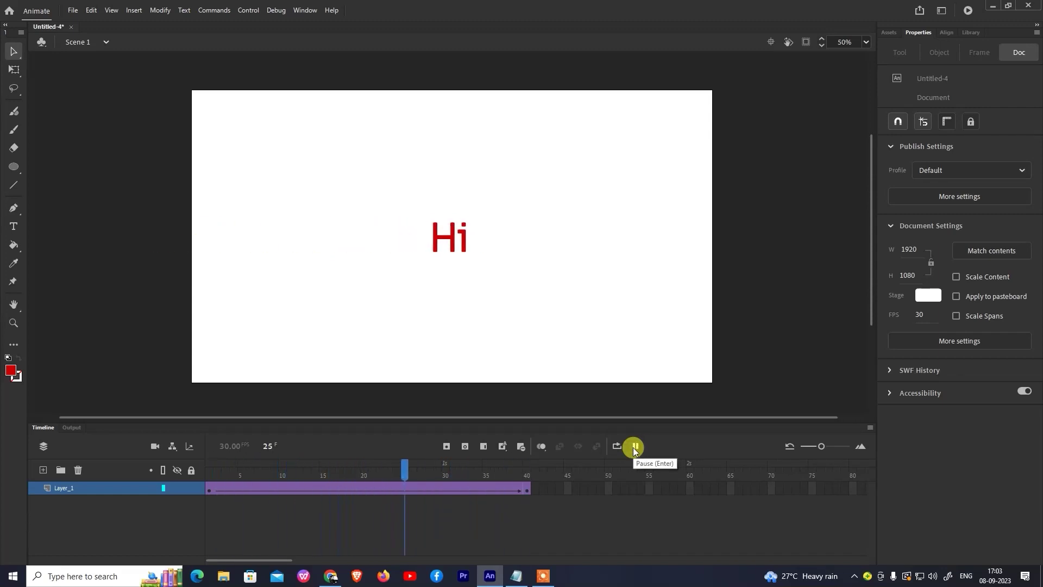
click(634, 448)
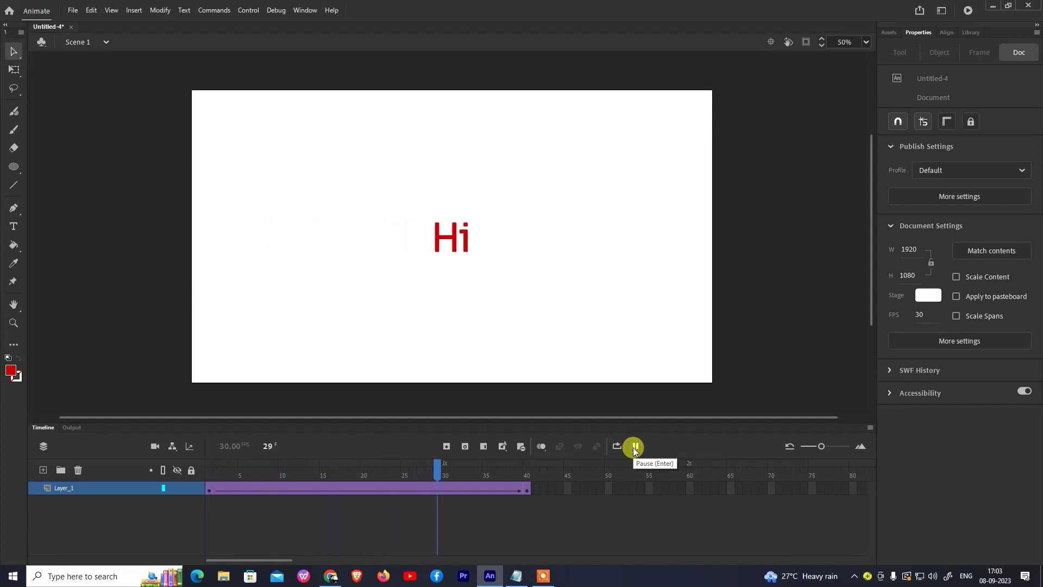
click(634, 448)
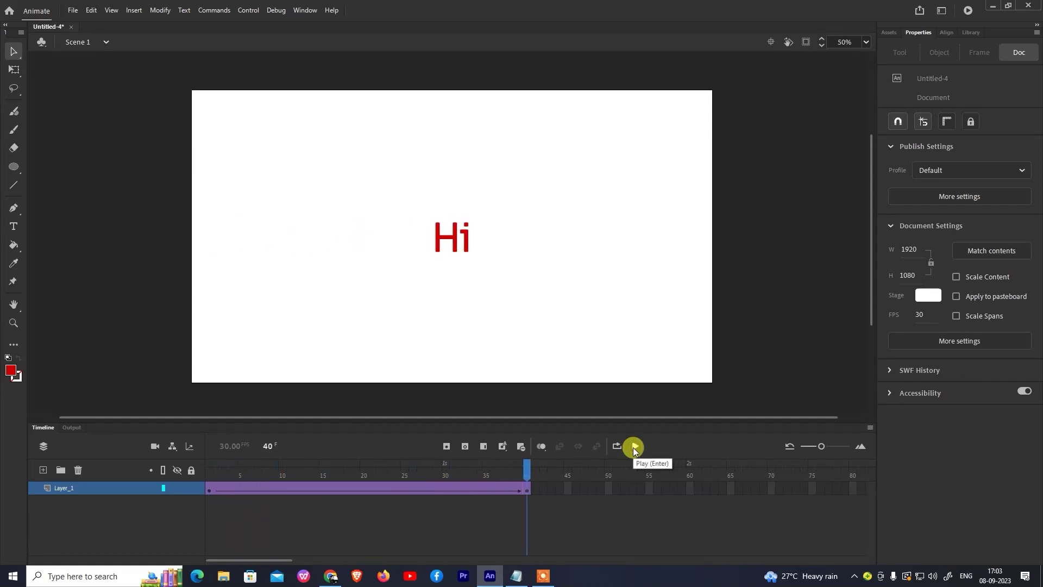
drag(503, 467, 331, 470)
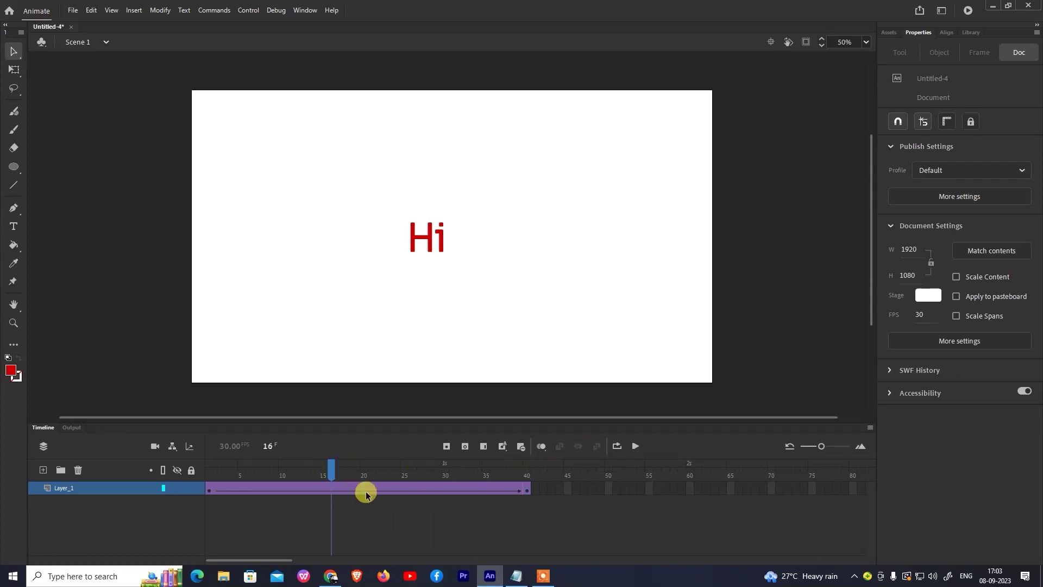
click(366, 493)
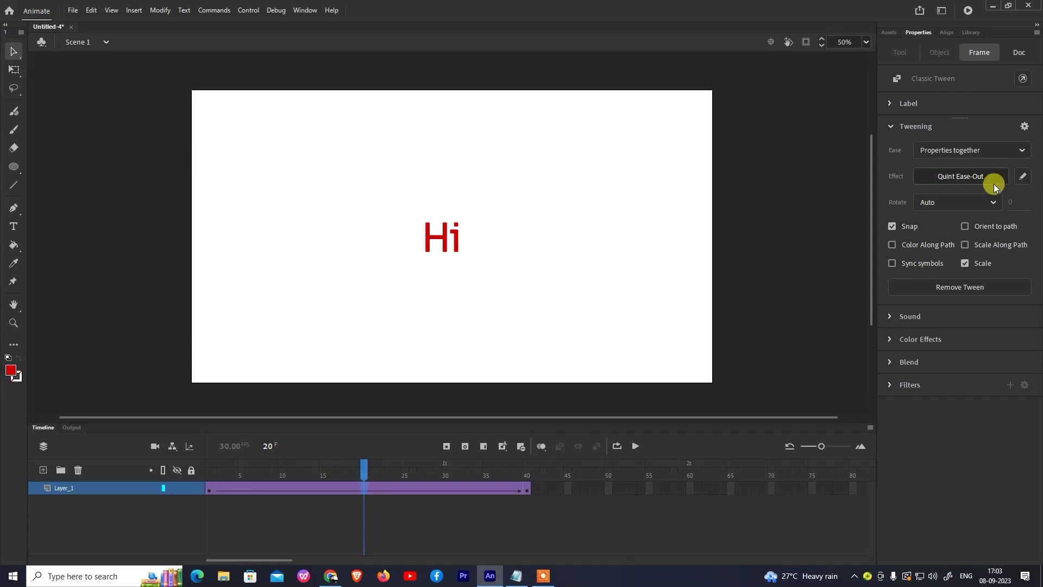
click(1022, 176)
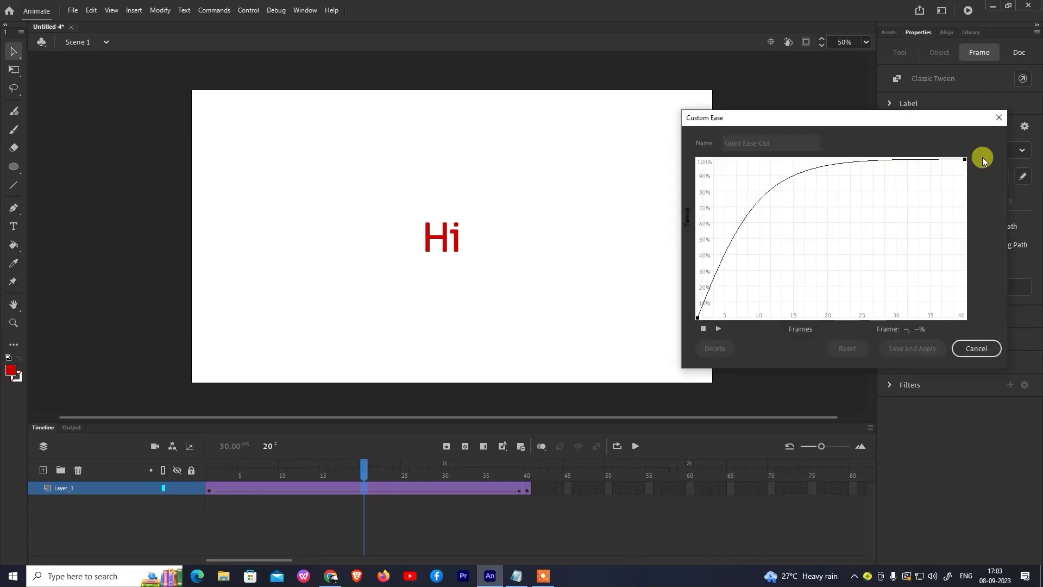
click(699, 317)
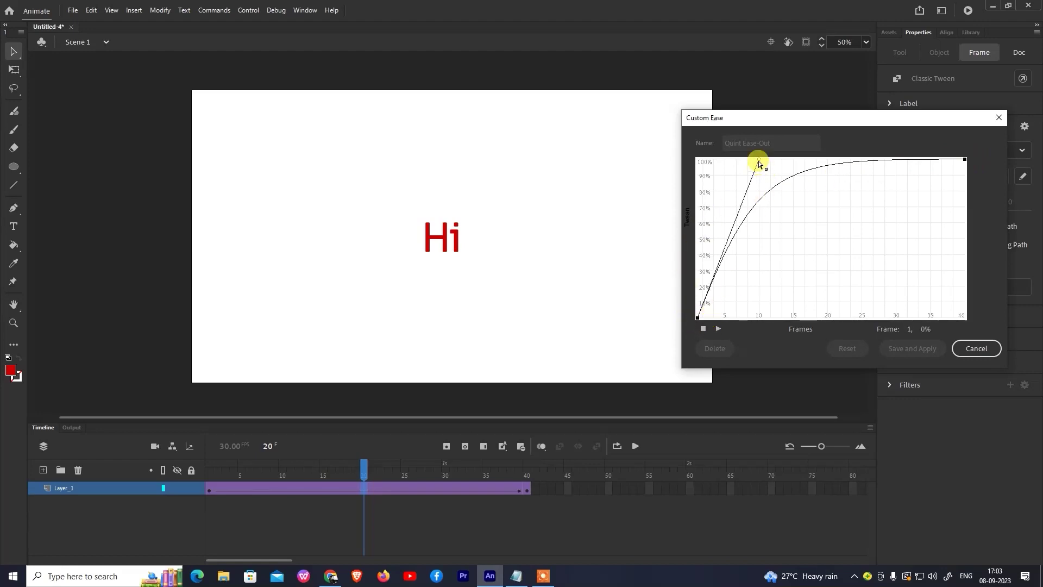
mouse_move(759, 160)
mouse_down()
mouse_move(752, 148)
mouse_move(880, 162)
mouse_move(739, 159)
mouse_up()
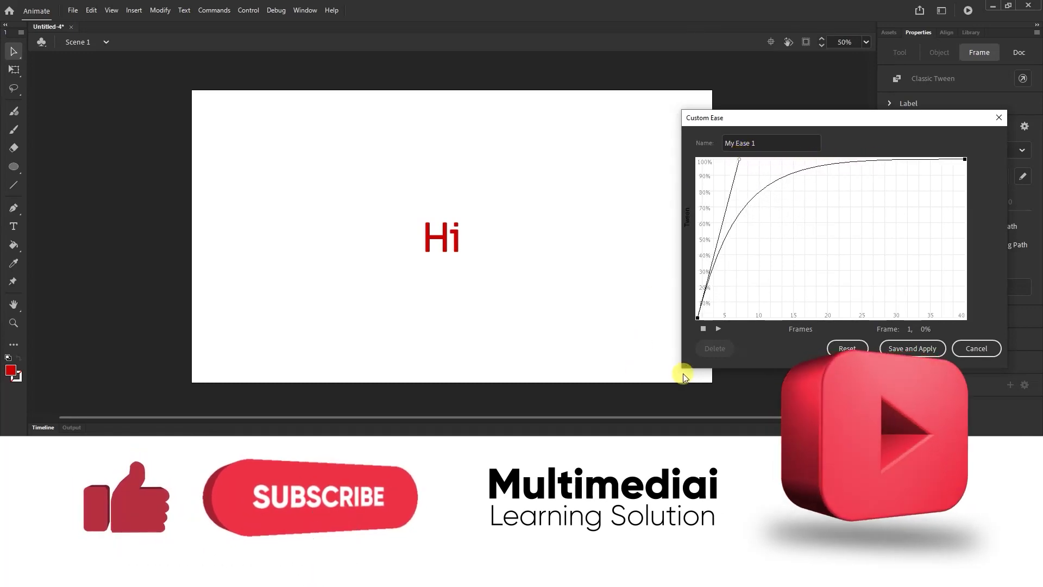
click(919, 351)
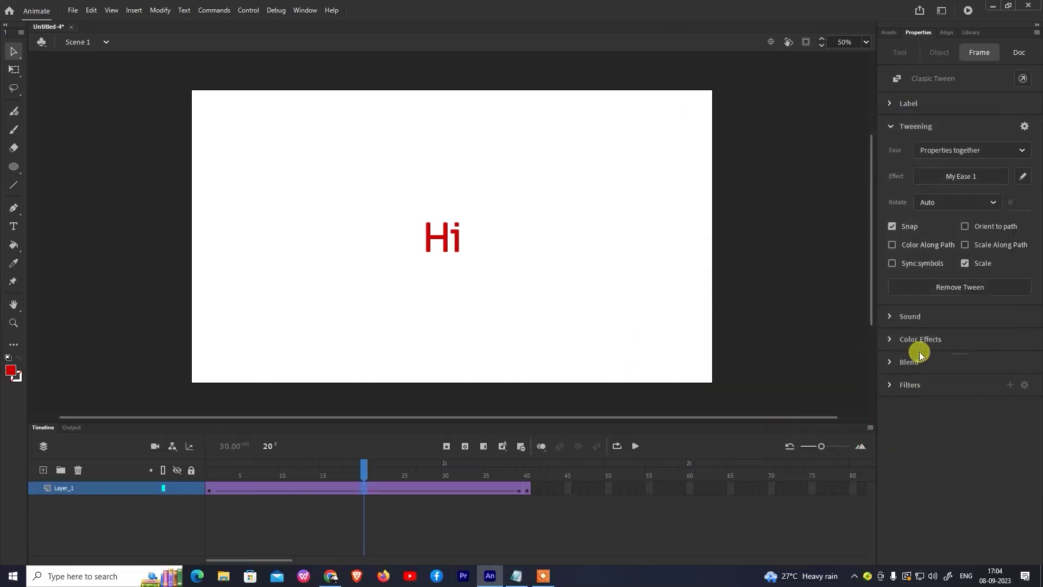
click(635, 446)
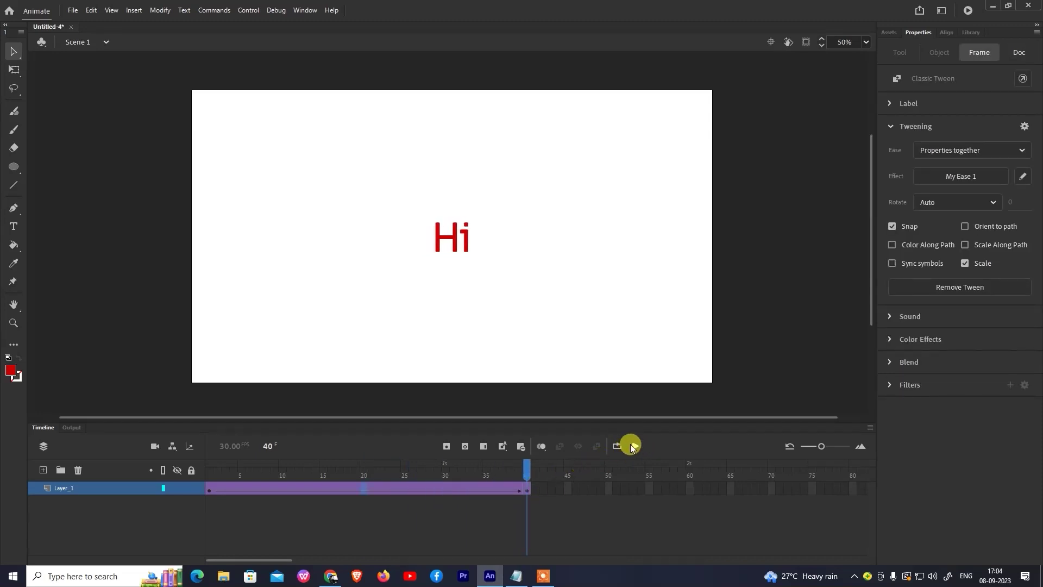
click(635, 446)
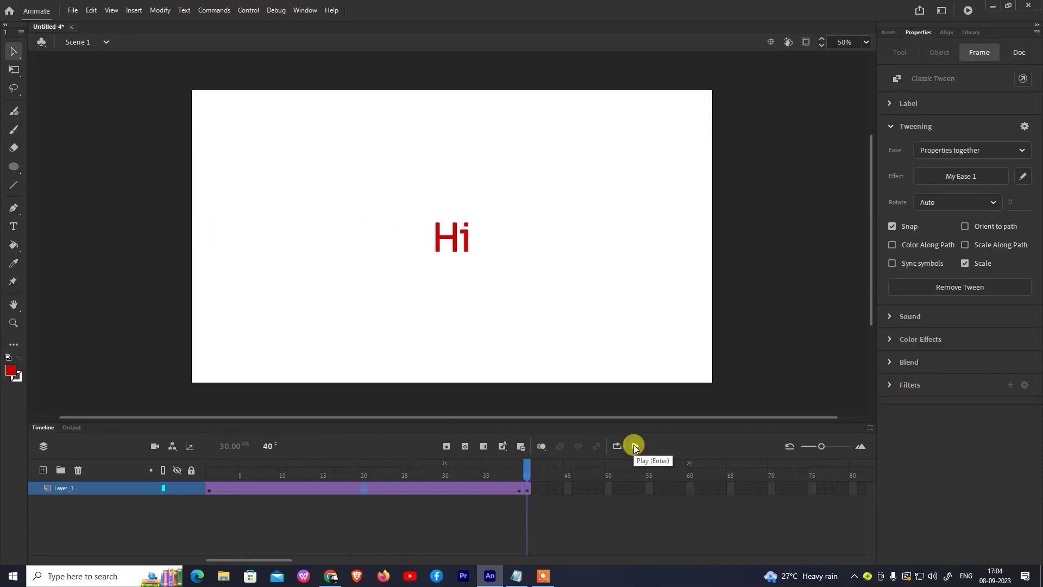
click(635, 446)
drag(517, 472, 375, 493)
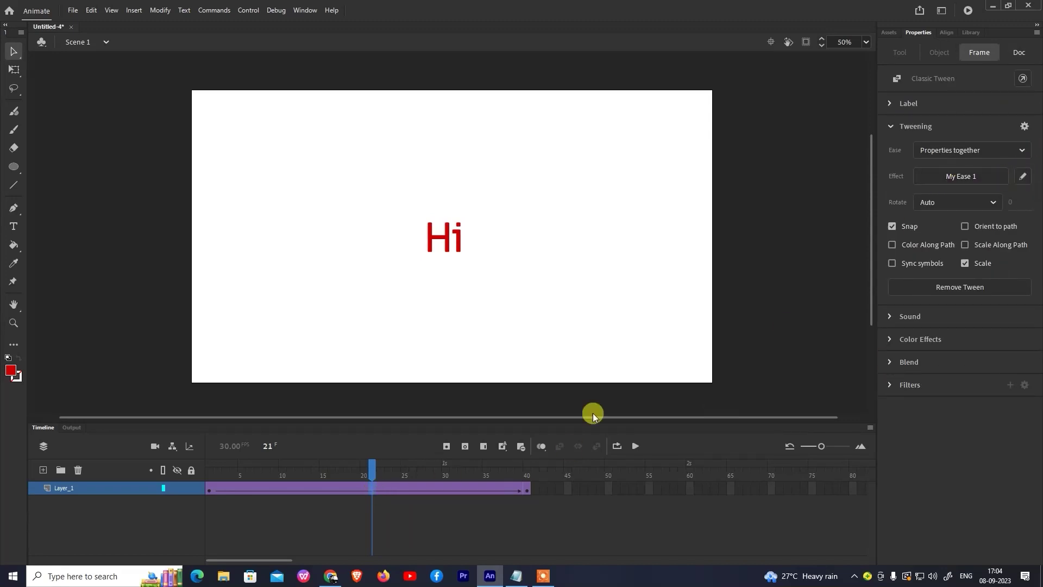
drag(372, 467, 306, 489)
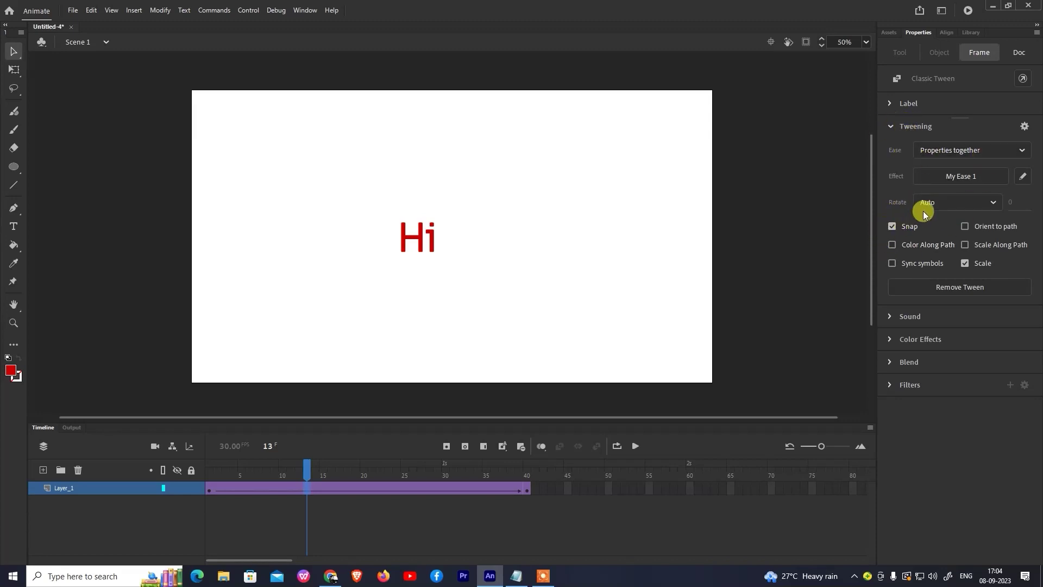
Set the tween's rotation to Clockwise (1 turn) and play it to watch Hi spin.
click(927, 204)
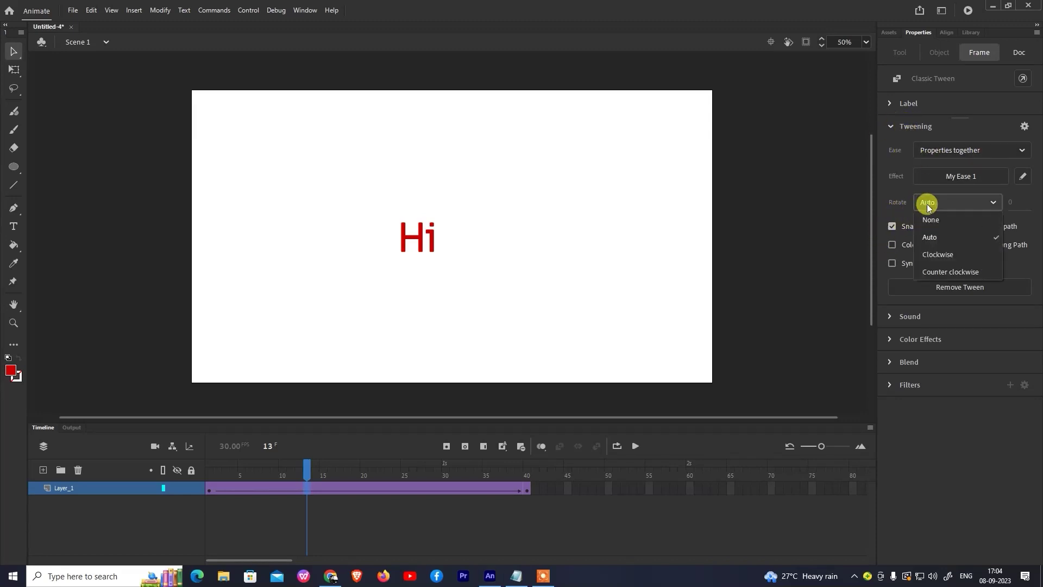
click(934, 256)
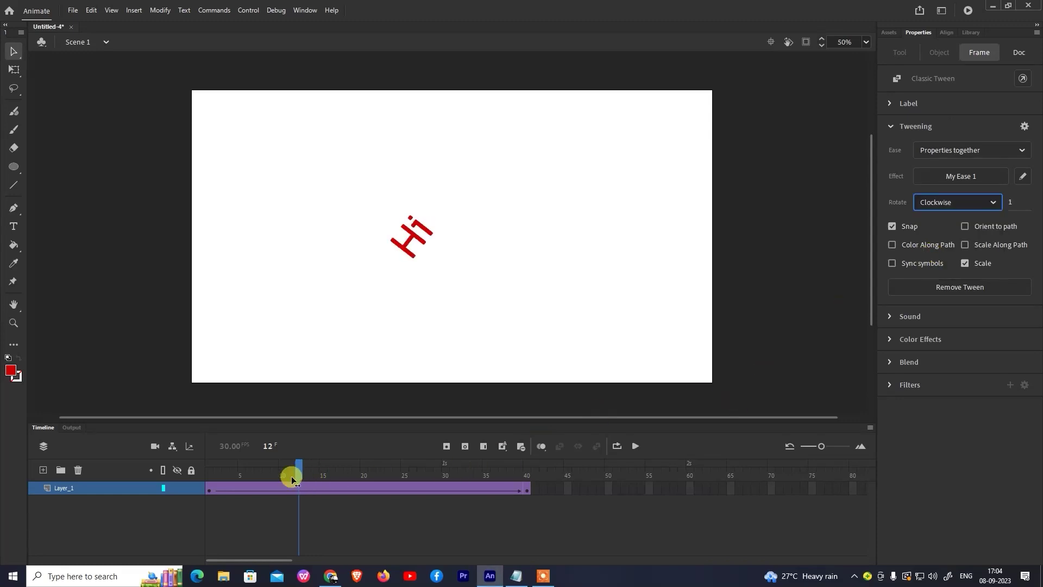
click(636, 446)
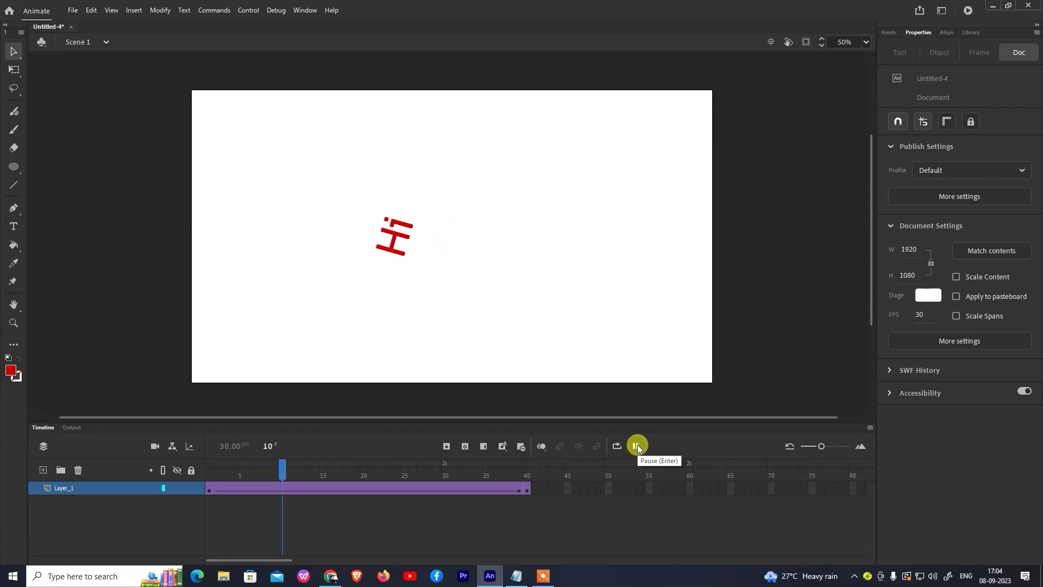
click(636, 446)
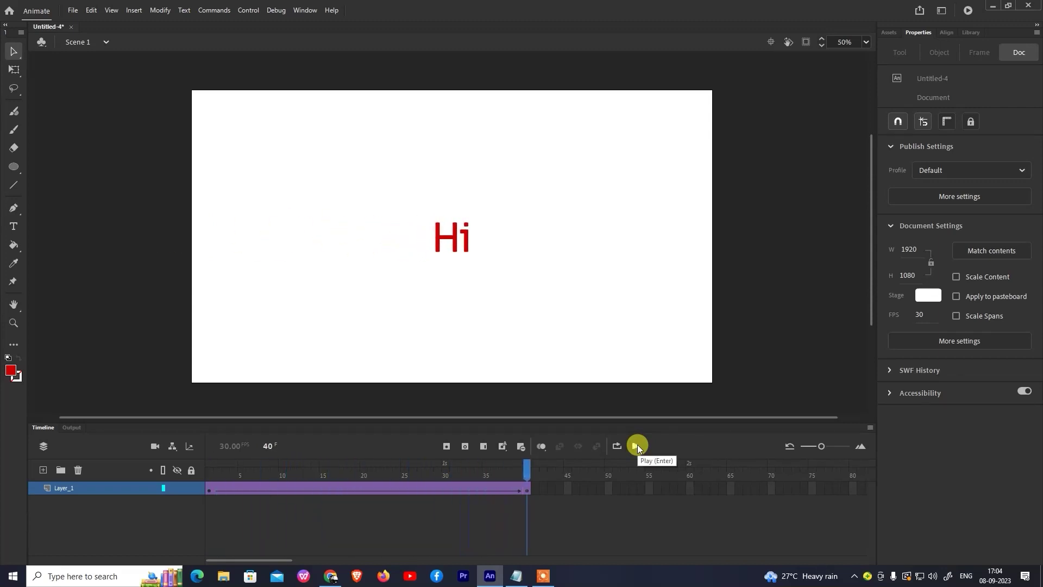
click(364, 489)
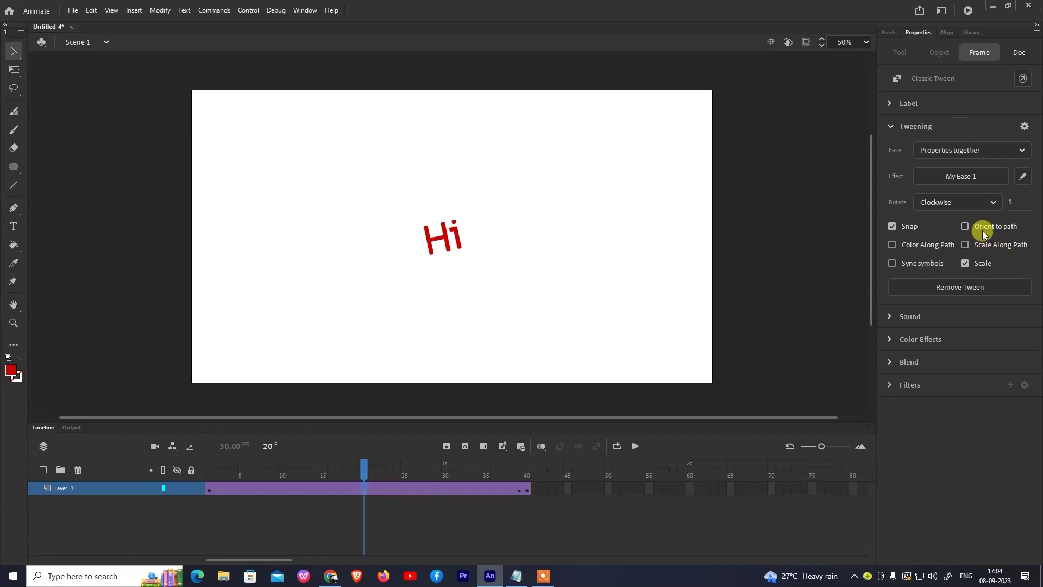
Set the clockwise rotation count to 5 and replay the tween to watch the spins.
click(1012, 203)
text(5)
key(Return)
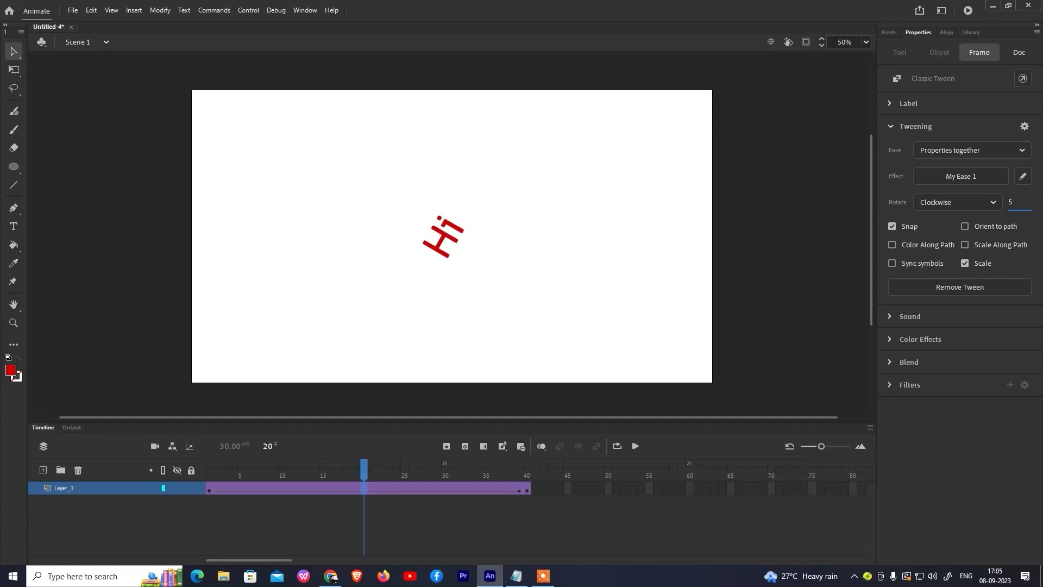
click(635, 447)
click(635, 446)
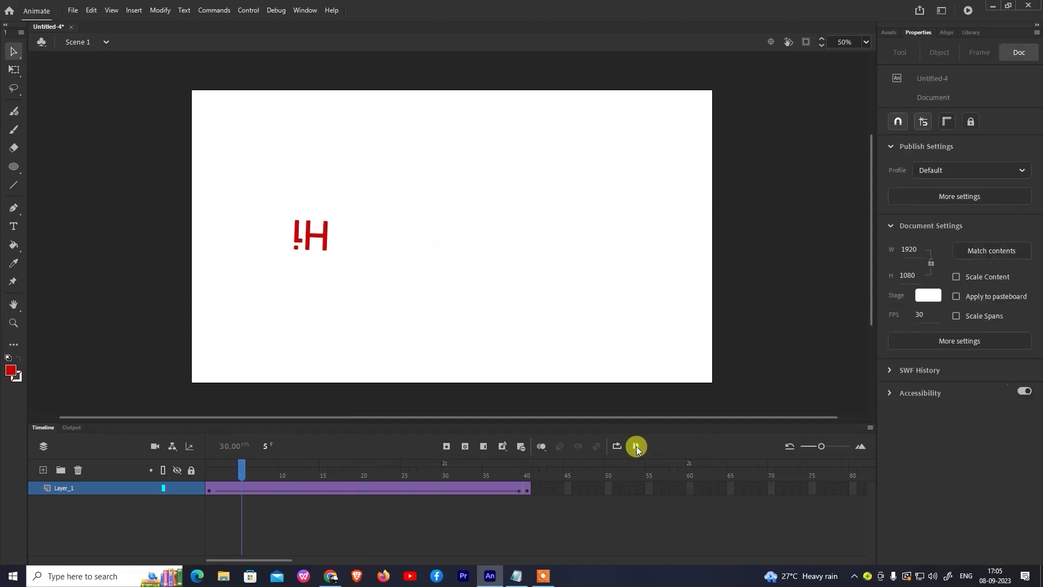
click(636, 446)
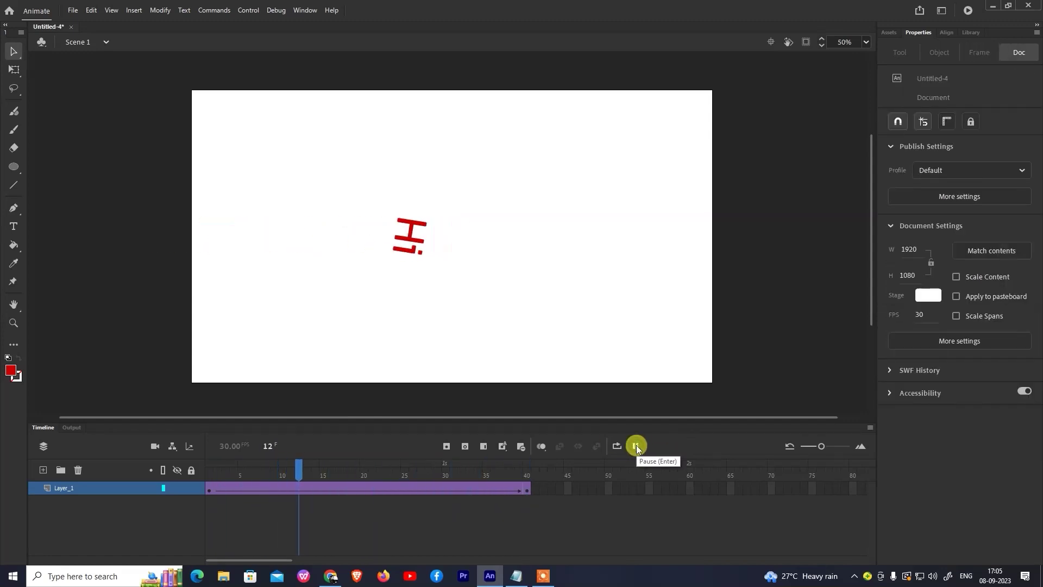
click(636, 446)
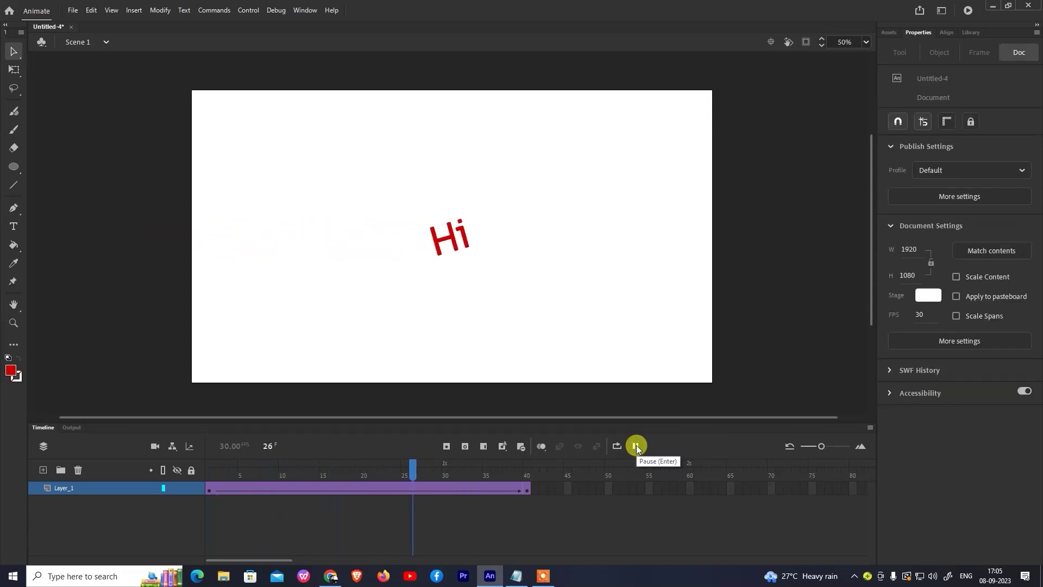
click(636, 446)
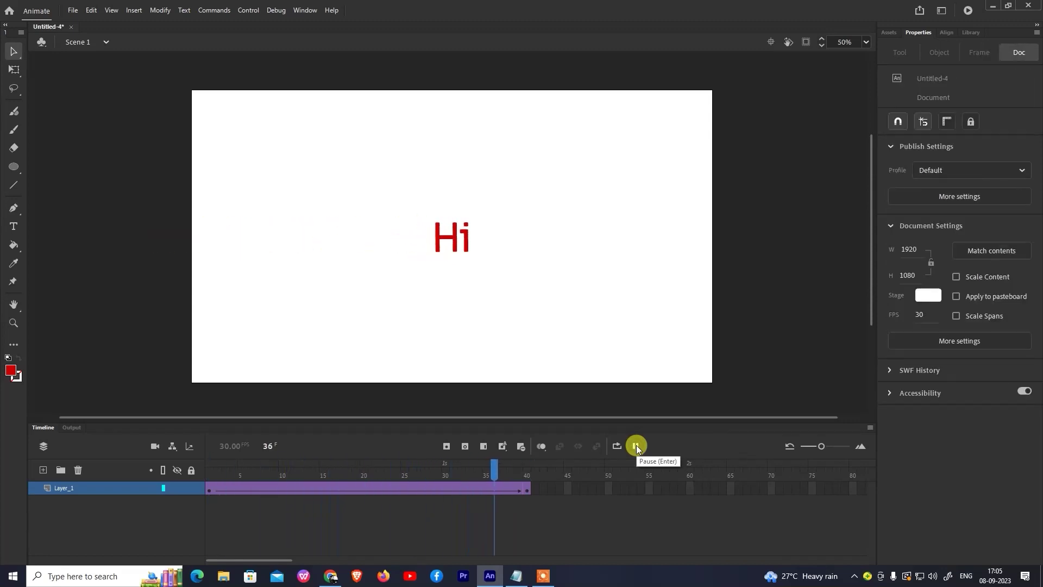
Reset the rotation count to 1 and collapse the Tweening section.
click(1012, 203)
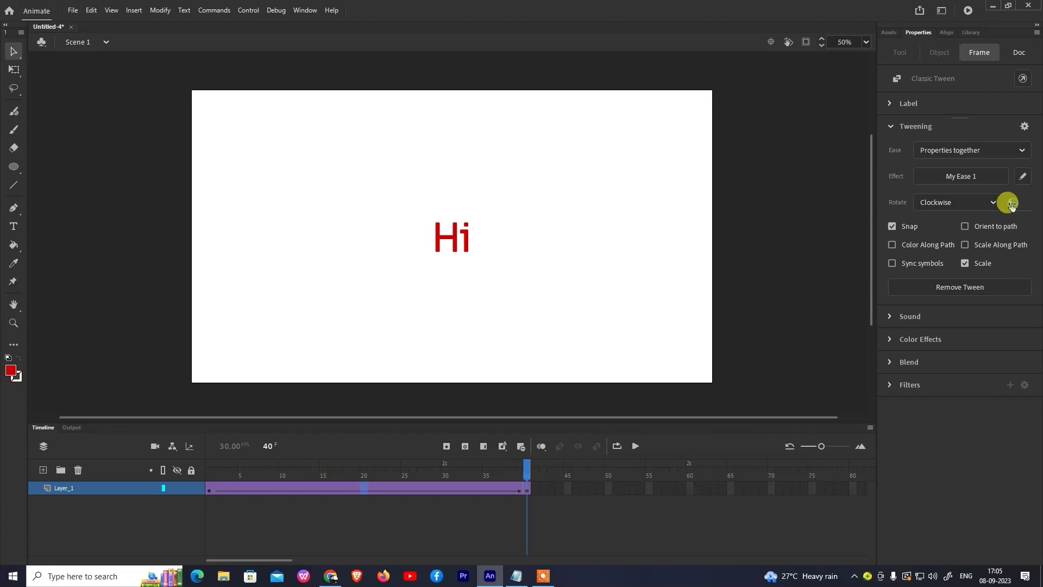
text(1)
key(Return)
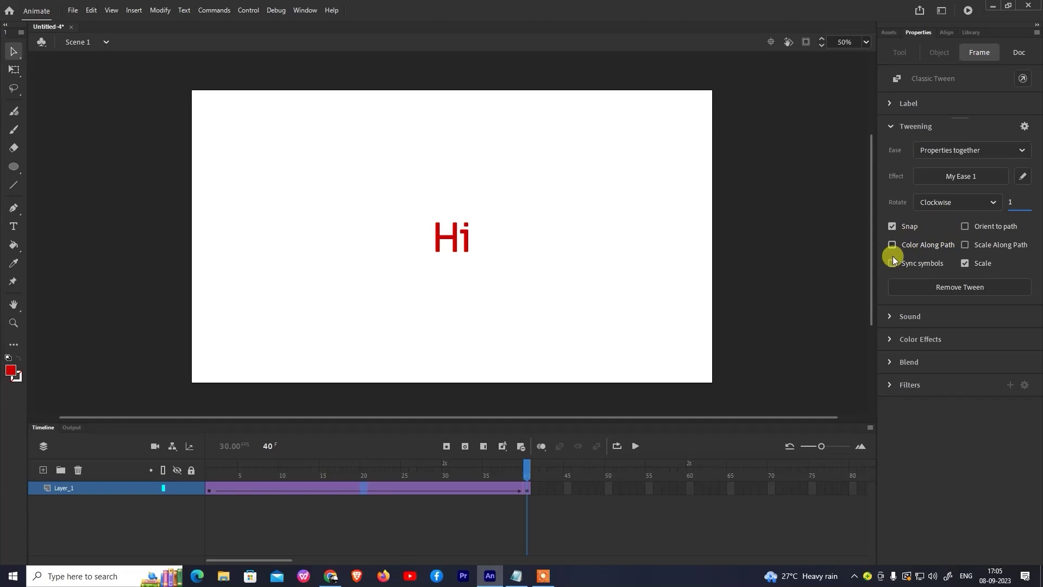
click(887, 127)
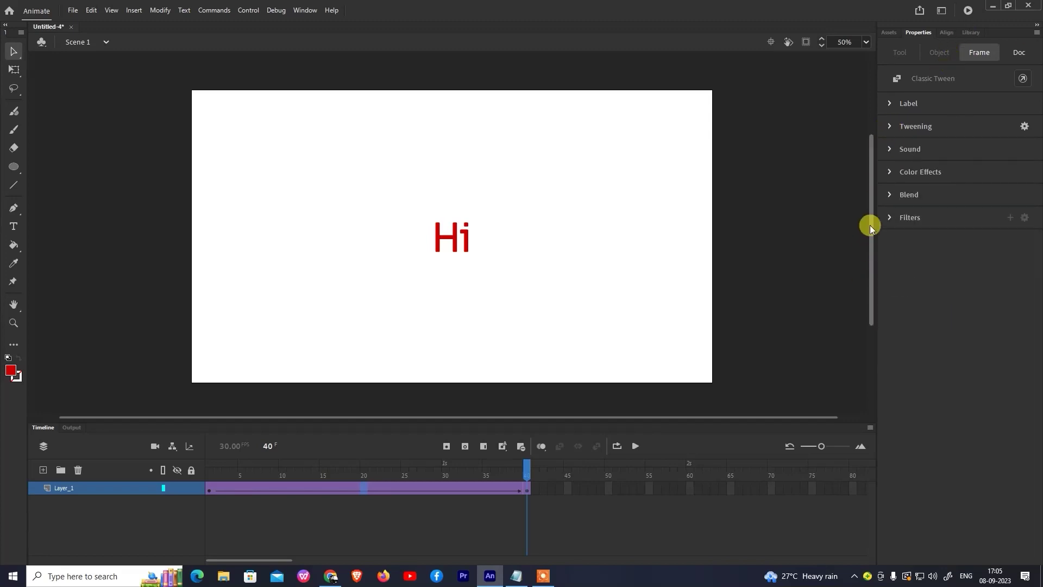
Expand Color Effects, select frames 1 and 40, and open the colour effect style list.
click(890, 173)
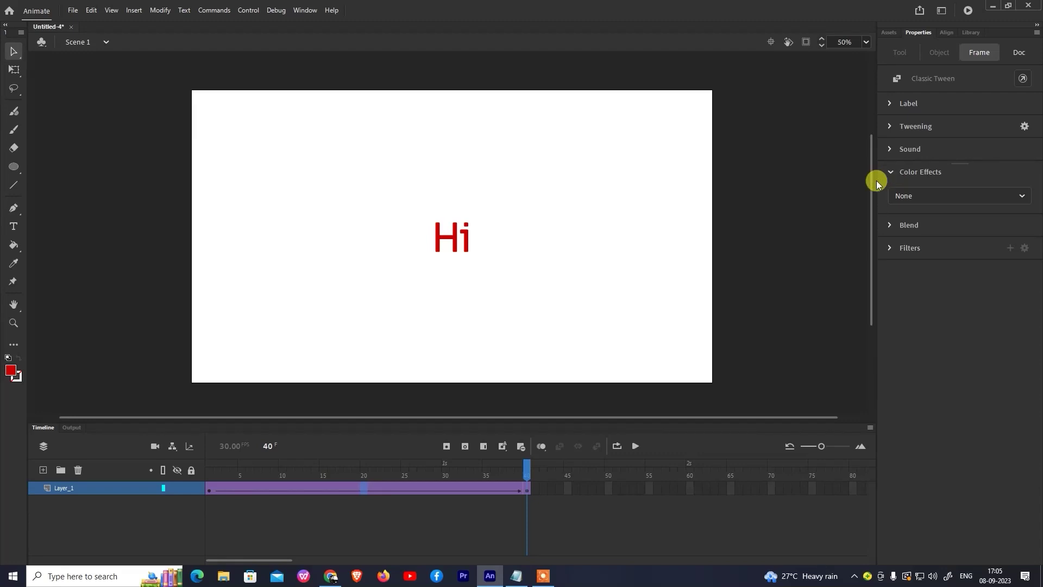
drag(521, 467, 190, 489)
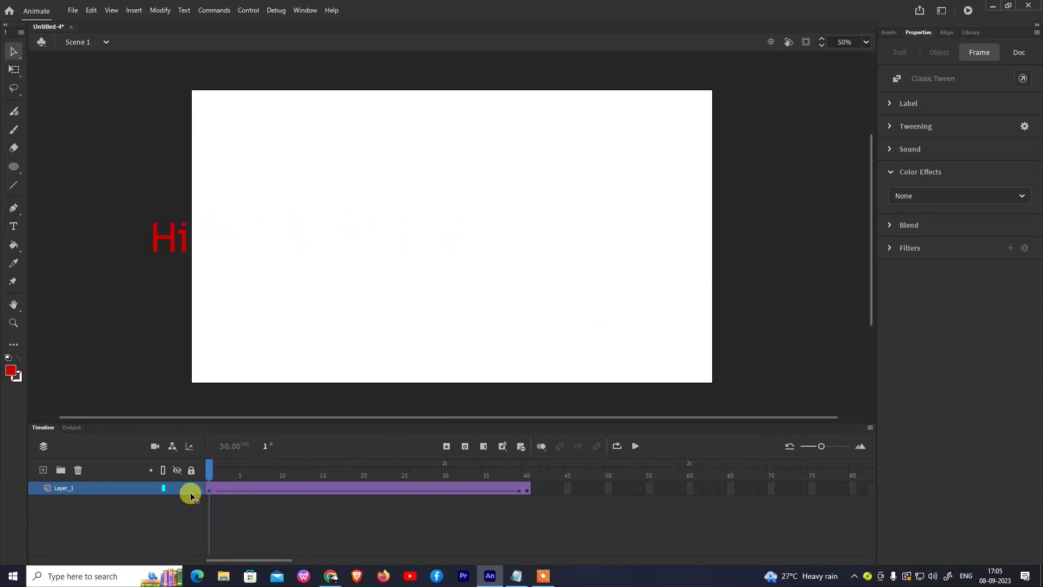
click(210, 499)
click(207, 492)
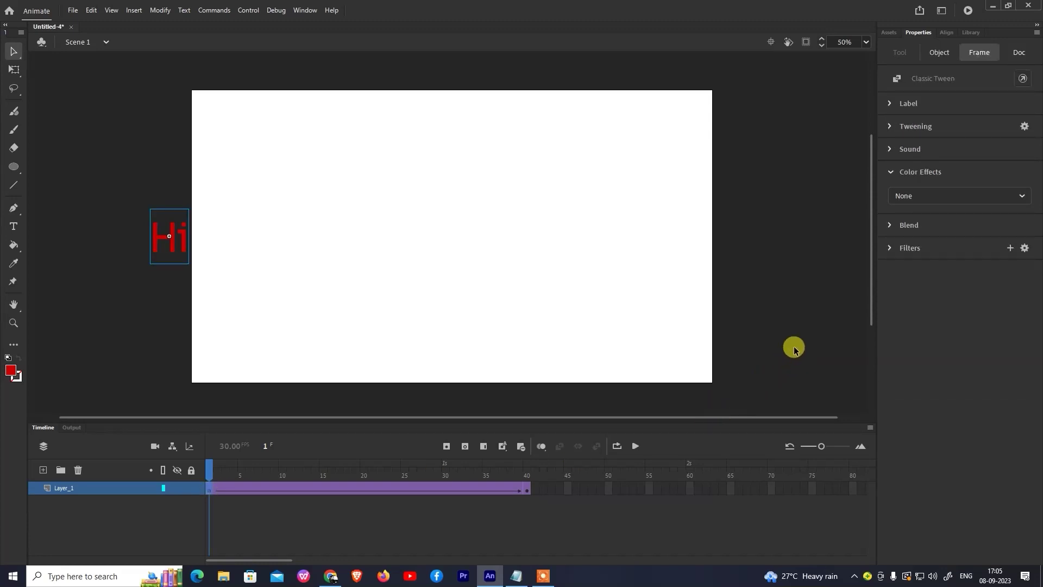
click(527, 491)
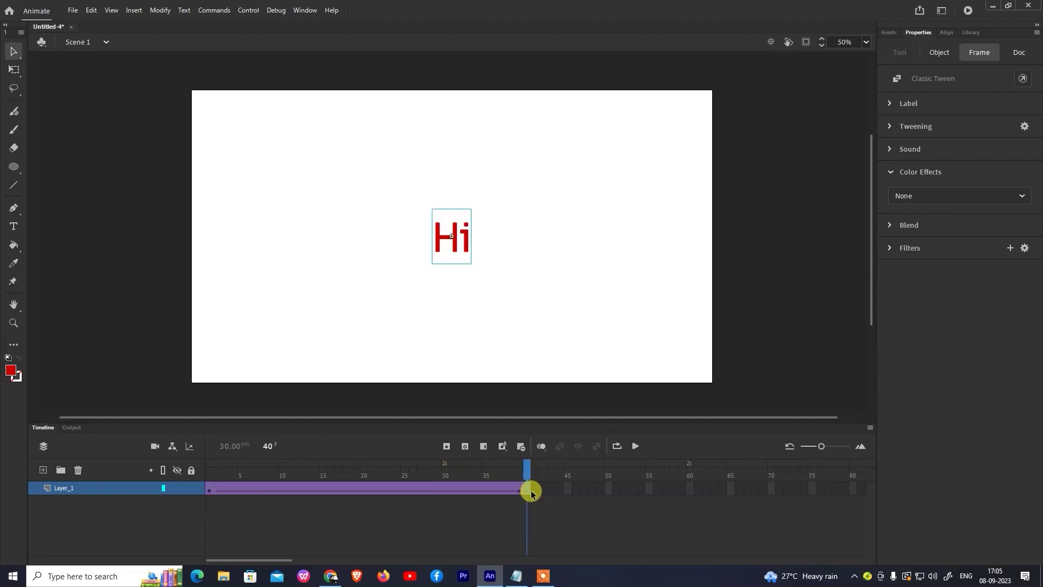
click(938, 192)
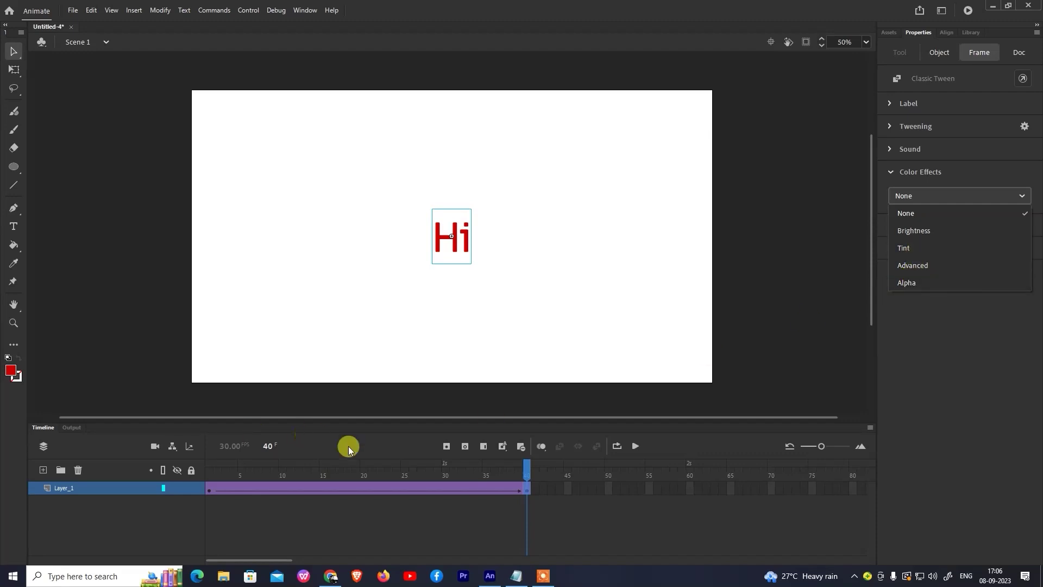
drag(520, 474, 208, 489)
click(208, 488)
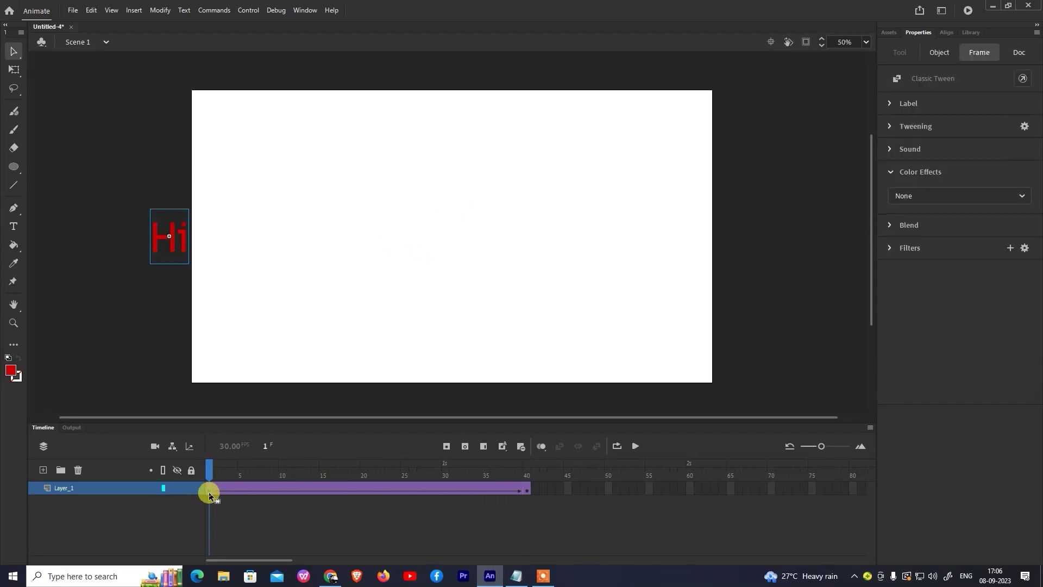
Set the frame-1 Hi instance's Alpha to 0% and scrub the tween to preview the fade-in.
click(167, 240)
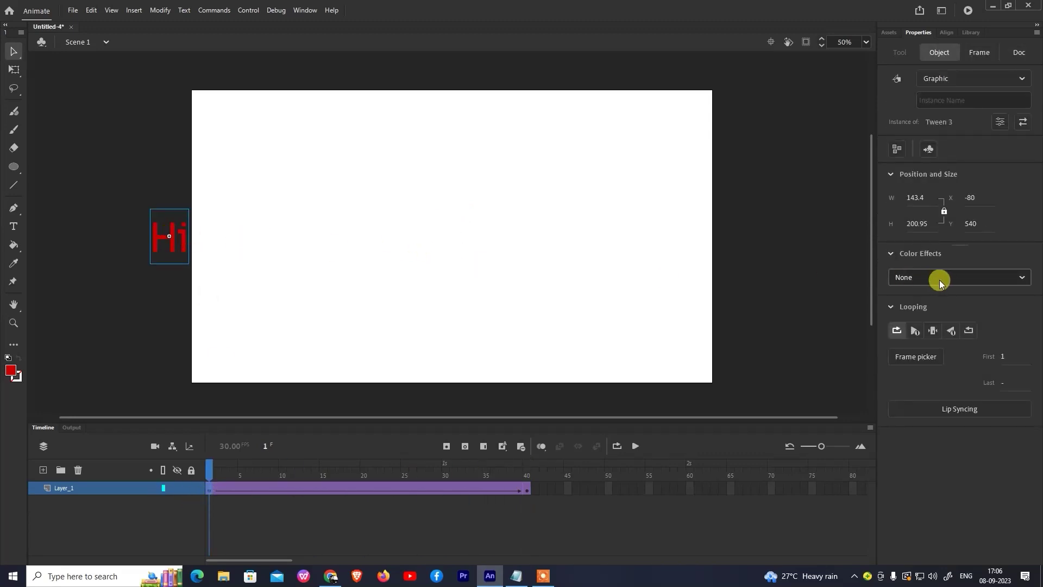
click(914, 279)
click(908, 364)
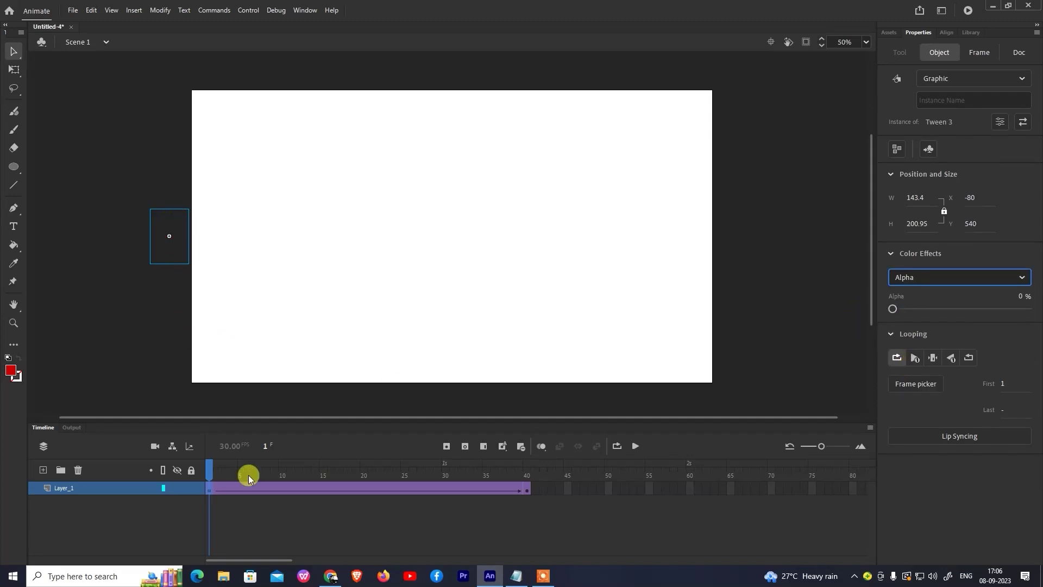
drag(210, 467, 156, 473)
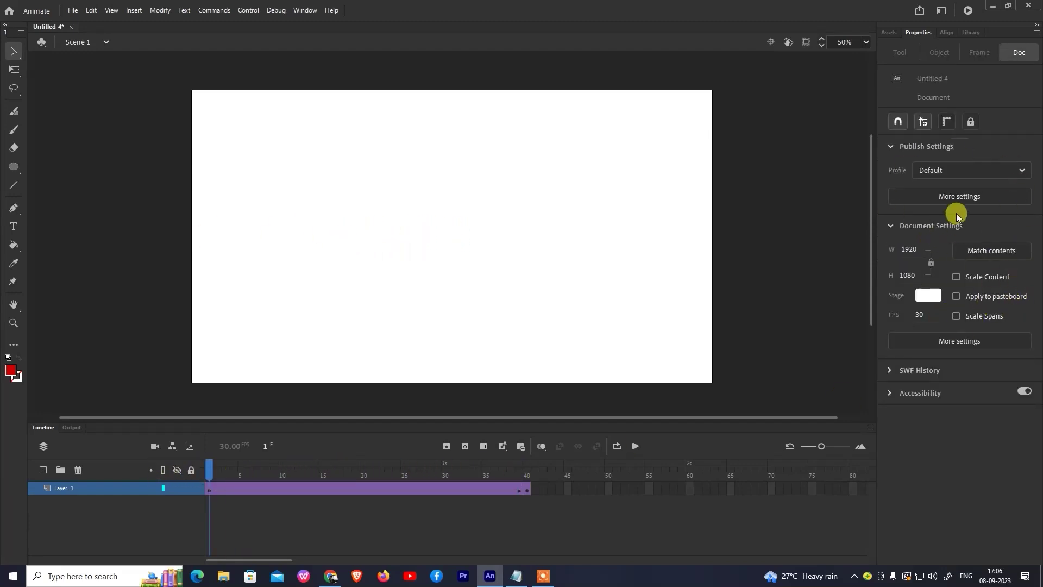
click(313, 491)
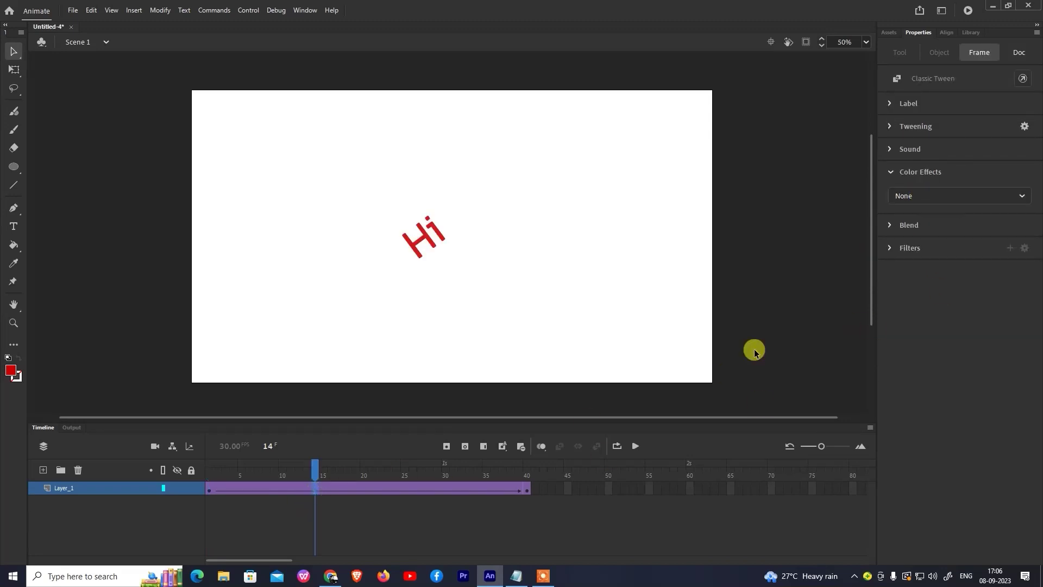
click(209, 492)
drag(100, 174, 212, 286)
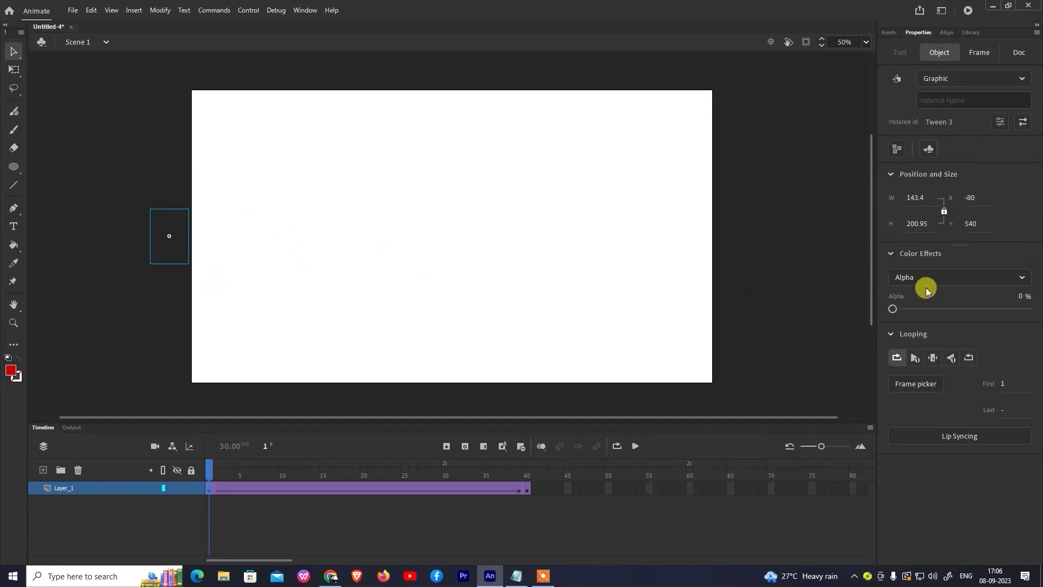
Give the frame-40 Hi instance a 100% Tint in orange #FF6600, then preview the tween.
click(527, 489)
click(454, 239)
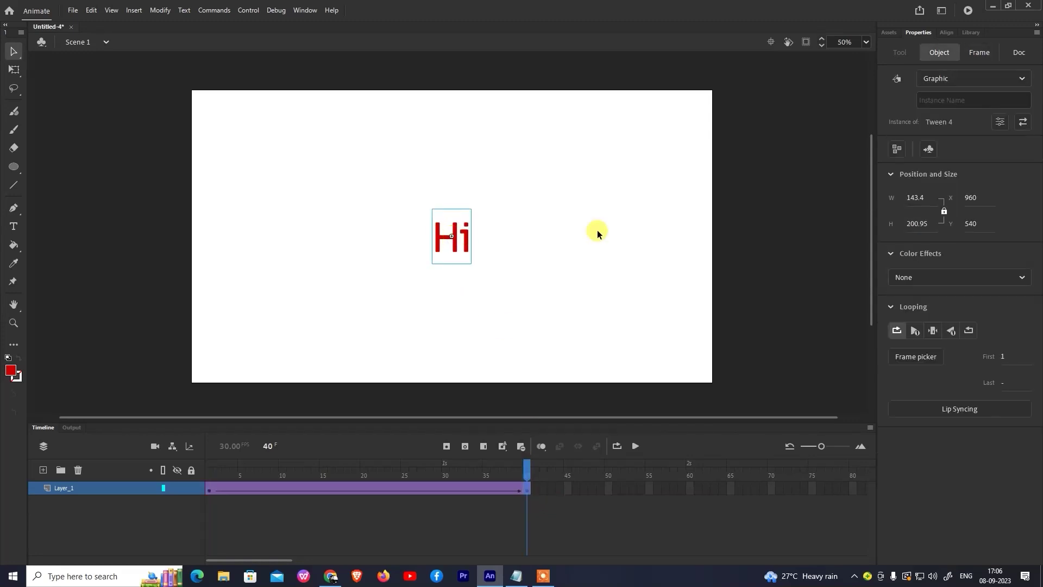
click(955, 278)
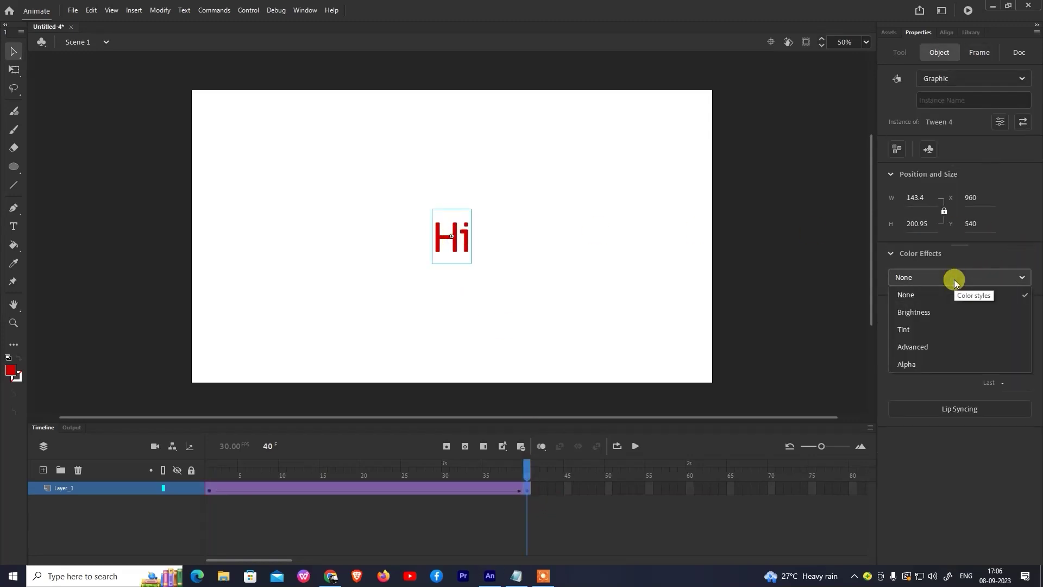
click(912, 329)
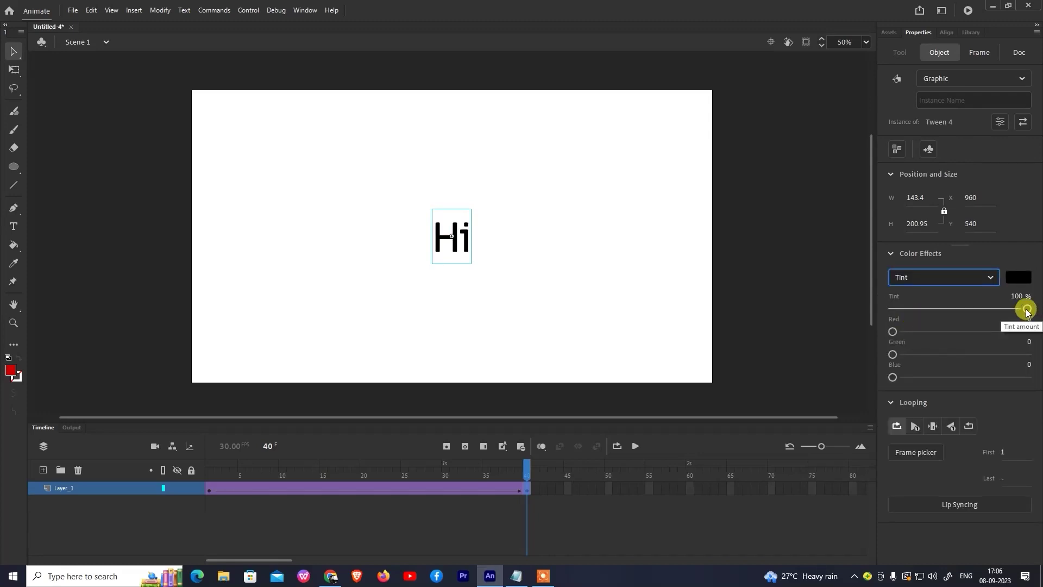
click(1019, 277)
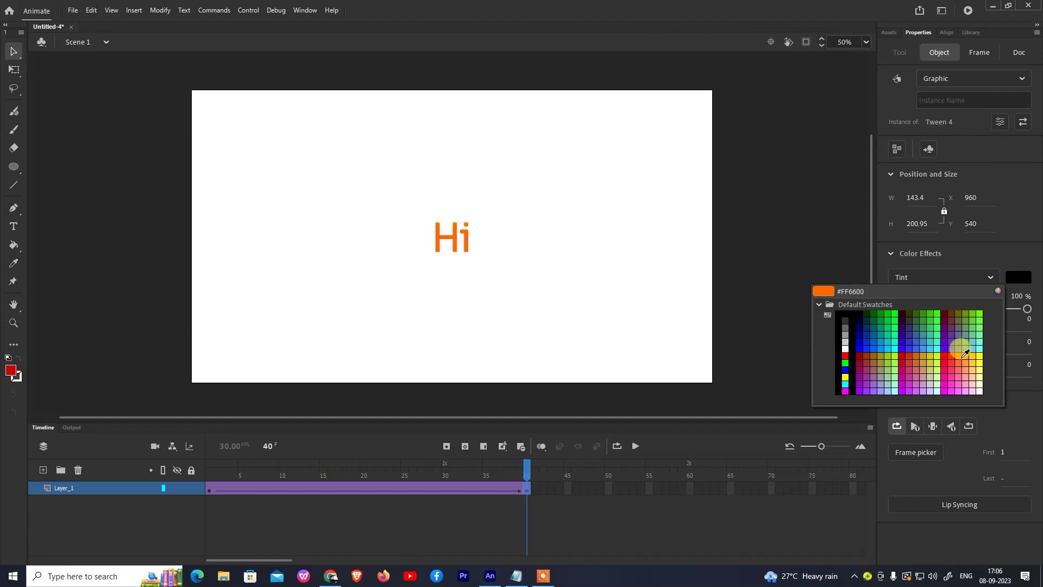
click(961, 354)
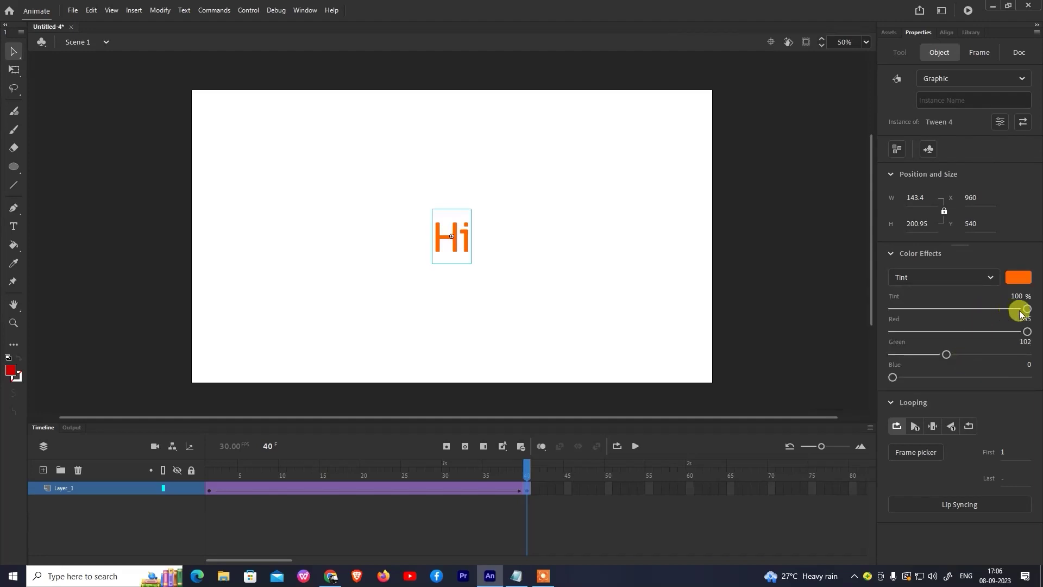
drag(530, 468, 205, 487)
click(175, 490)
click(209, 491)
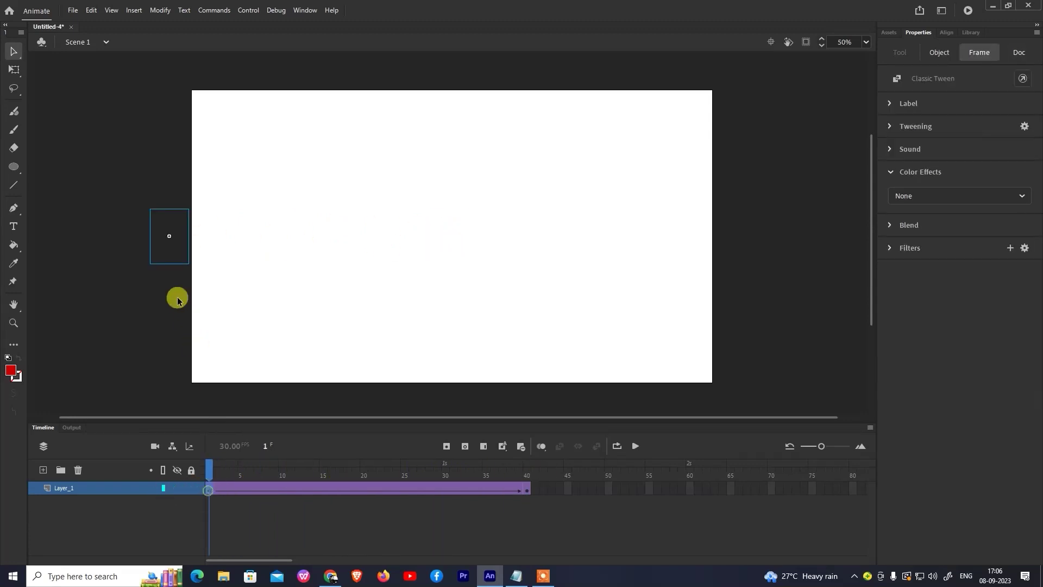
Set the frame-1 Hi's Color Effect to None after trying Tint, then preview the tween.
click(176, 237)
click(927, 283)
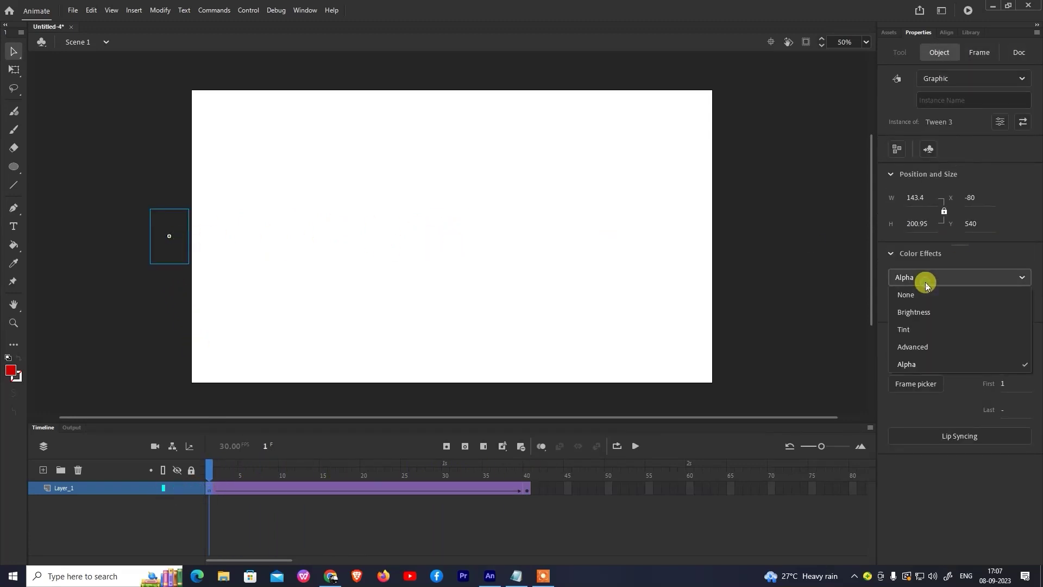
click(912, 334)
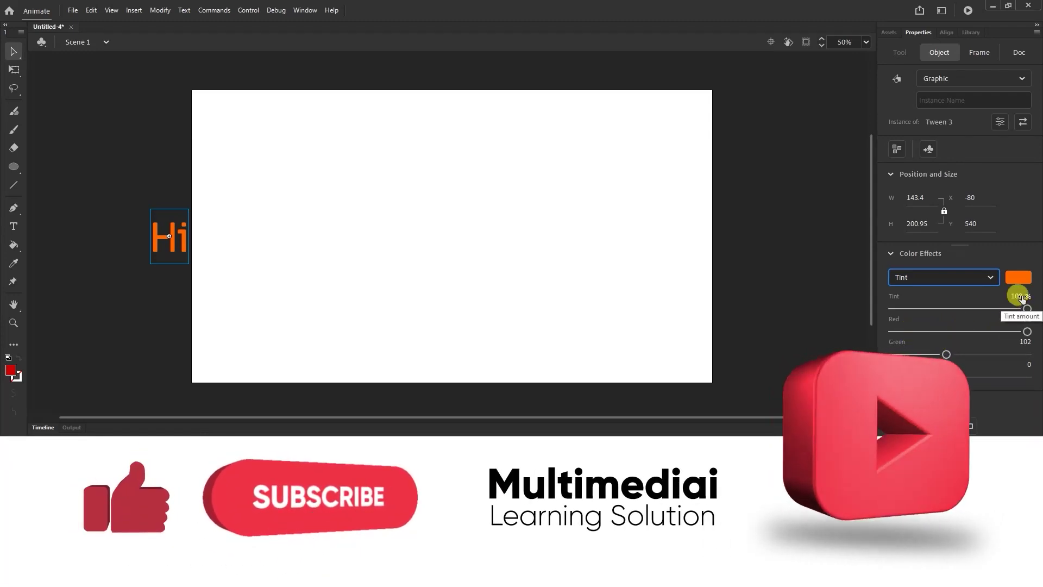
click(935, 279)
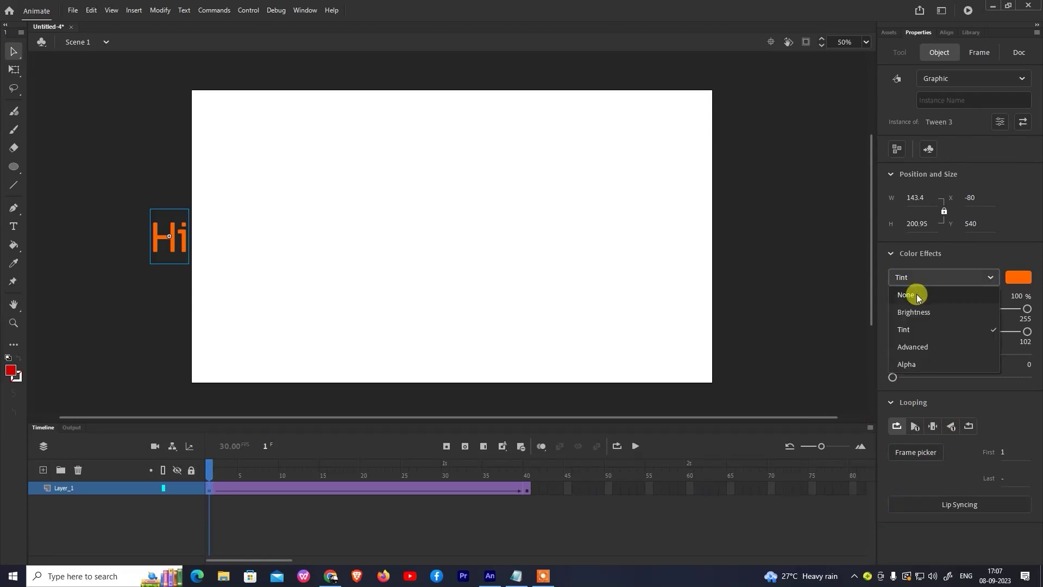
click(918, 295)
drag(212, 461, 527, 480)
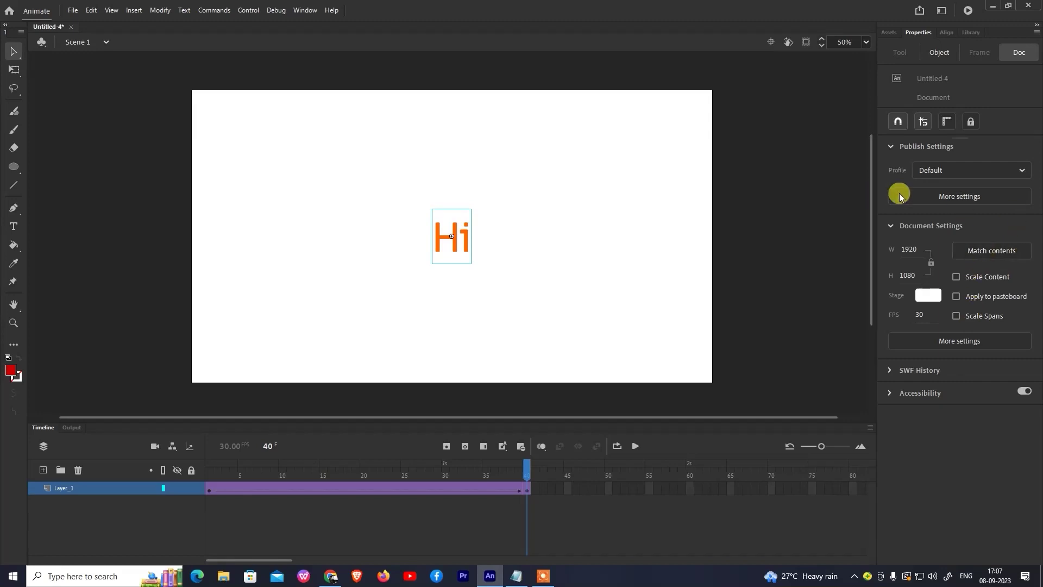
Apply an Advanced colour effect with Red offset -255 to the frame-40 keyframe.
click(453, 487)
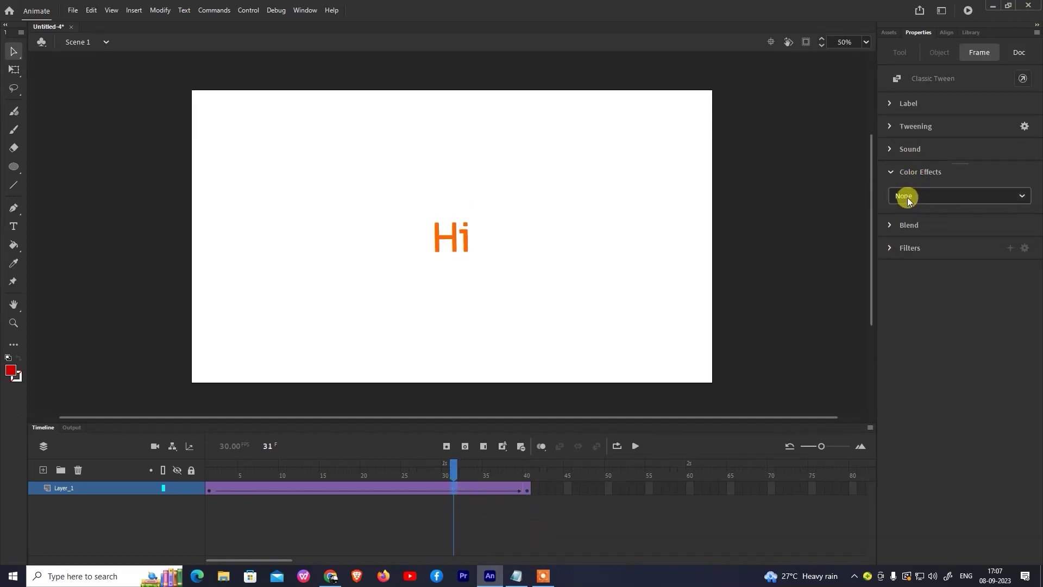
click(911, 199)
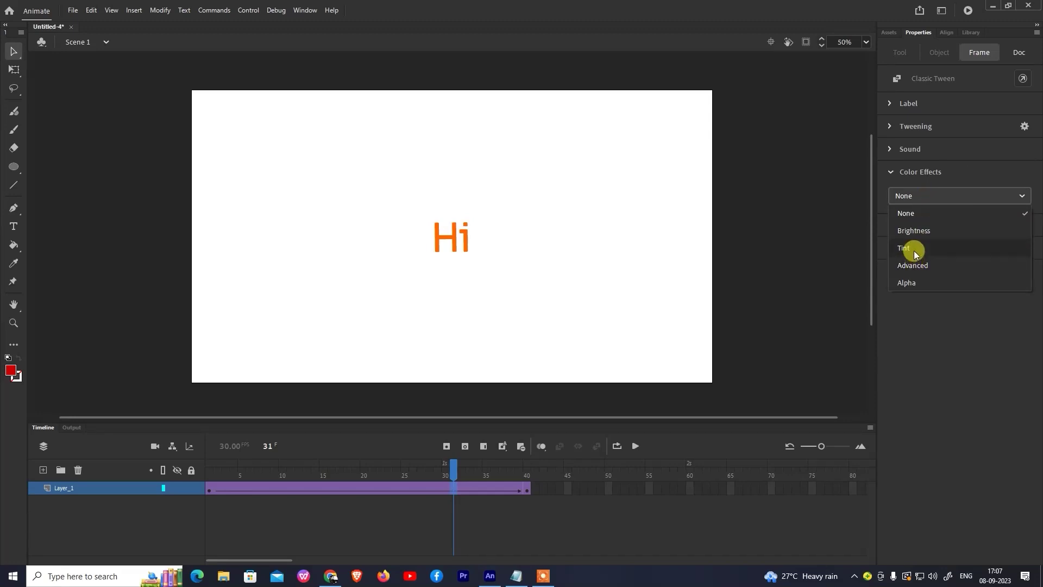
click(524, 491)
click(904, 203)
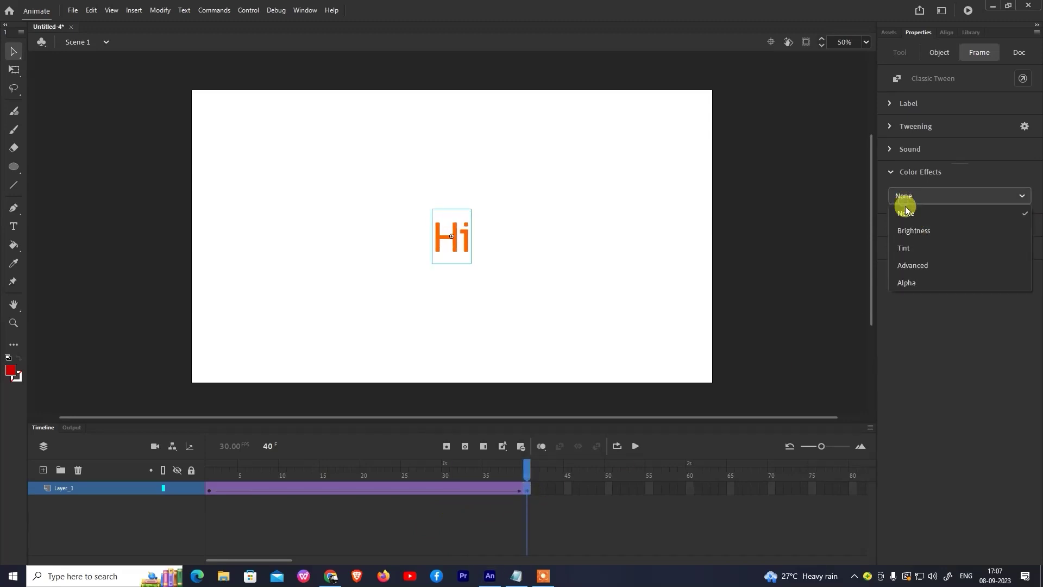
click(913, 264)
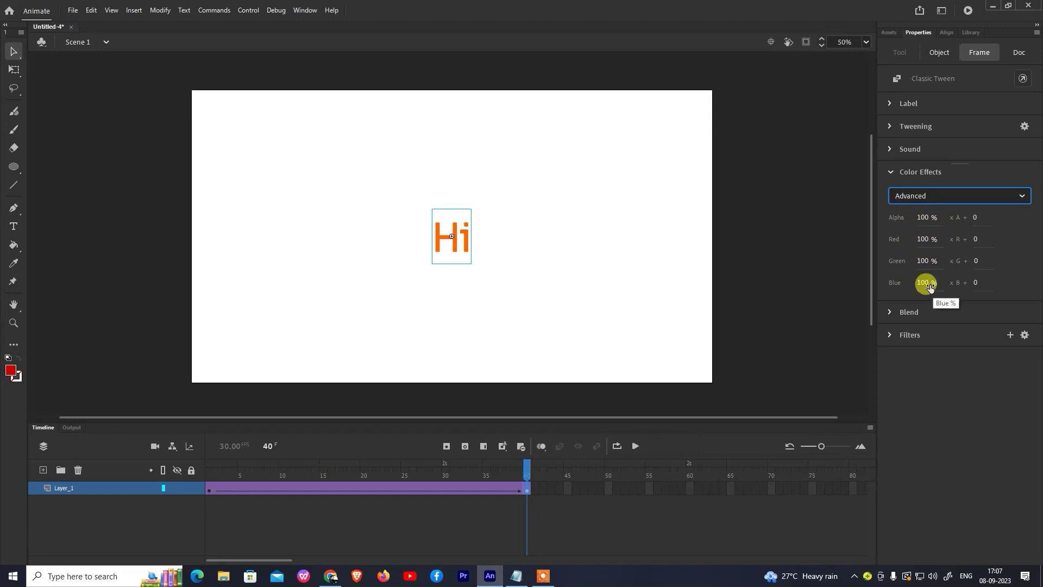
drag(976, 242, 903, 252)
mouse_move(522, 471)
mouse_down()
mouse_move(211, 489)
mouse_move(526, 478)
mouse_up()
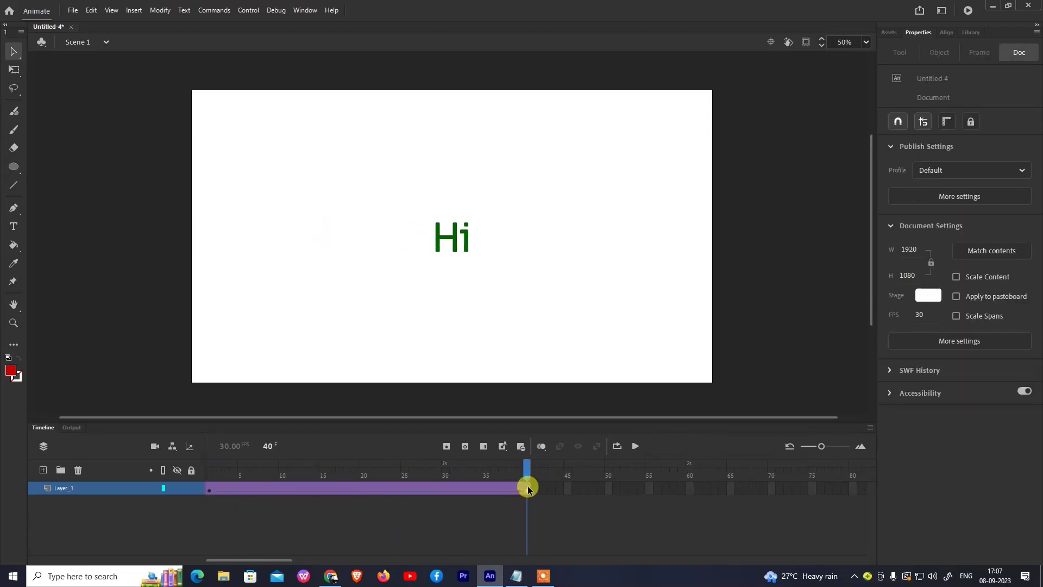
Give frame 1 an Advanced colour effect: Alpha -85, Red 56% +68, Green +255.
click(211, 493)
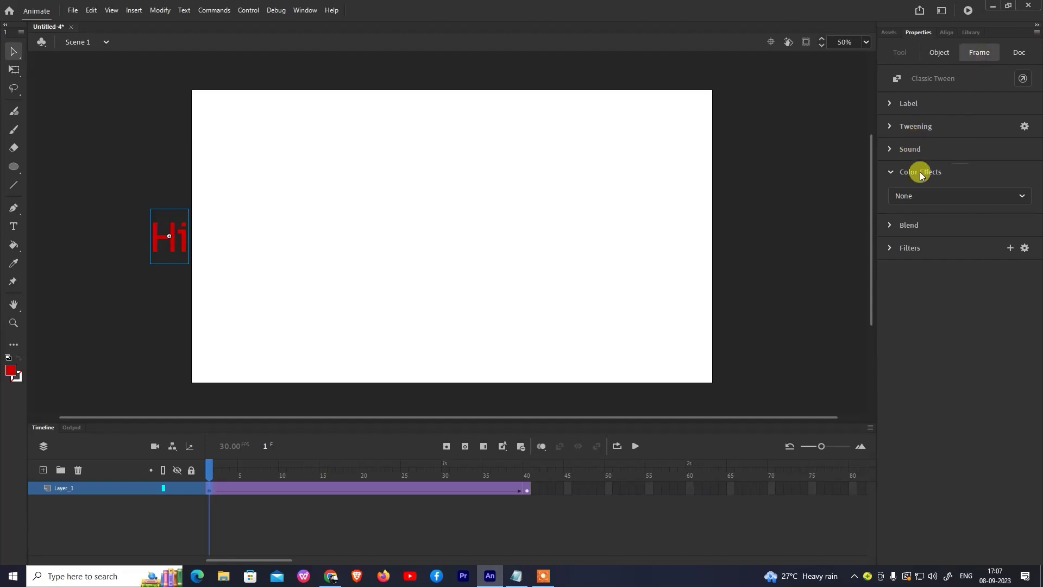
click(922, 196)
click(924, 265)
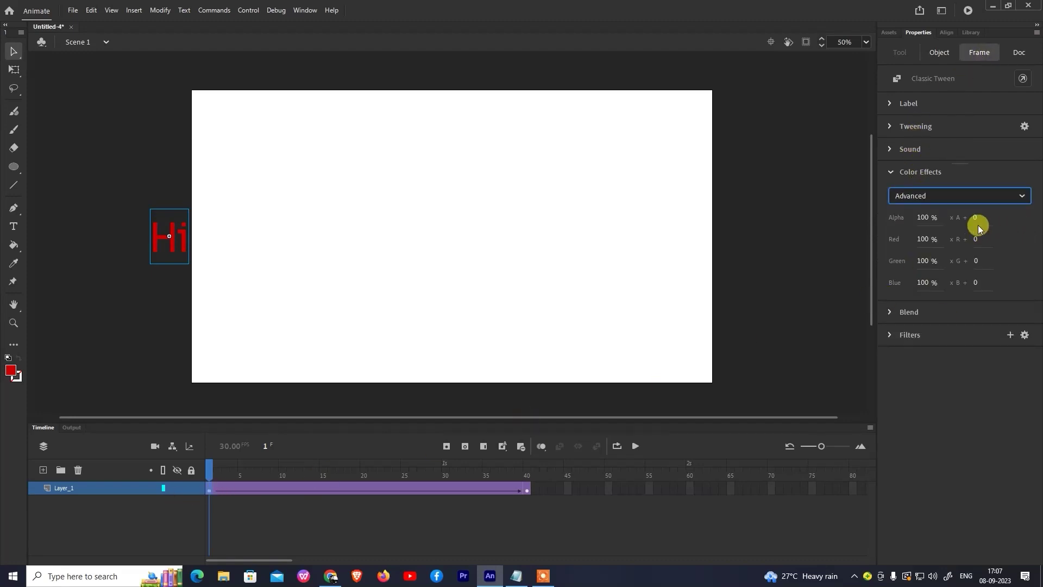
drag(974, 219, 1038, 251)
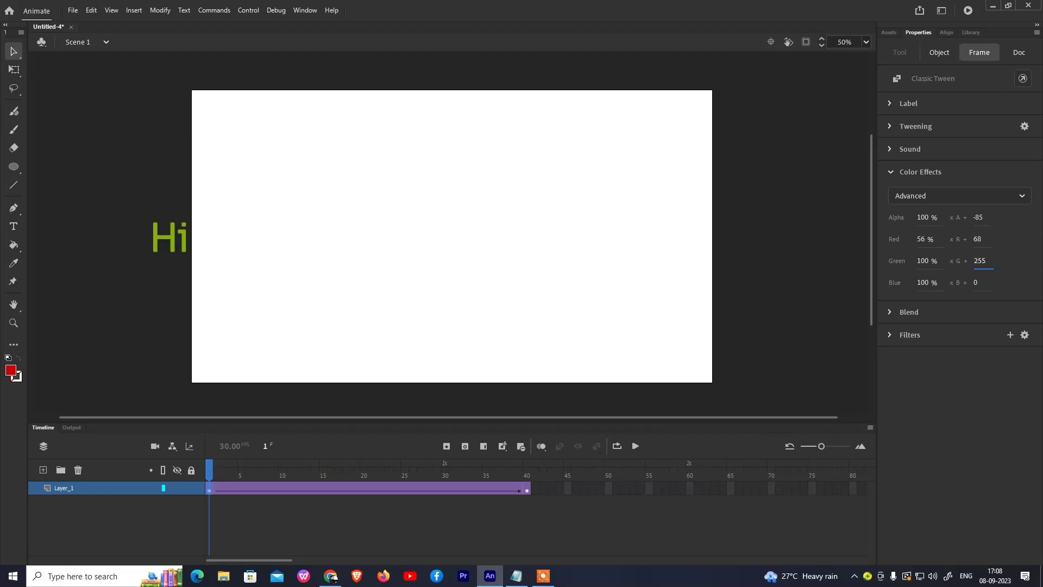
drag(210, 467, 527, 489)
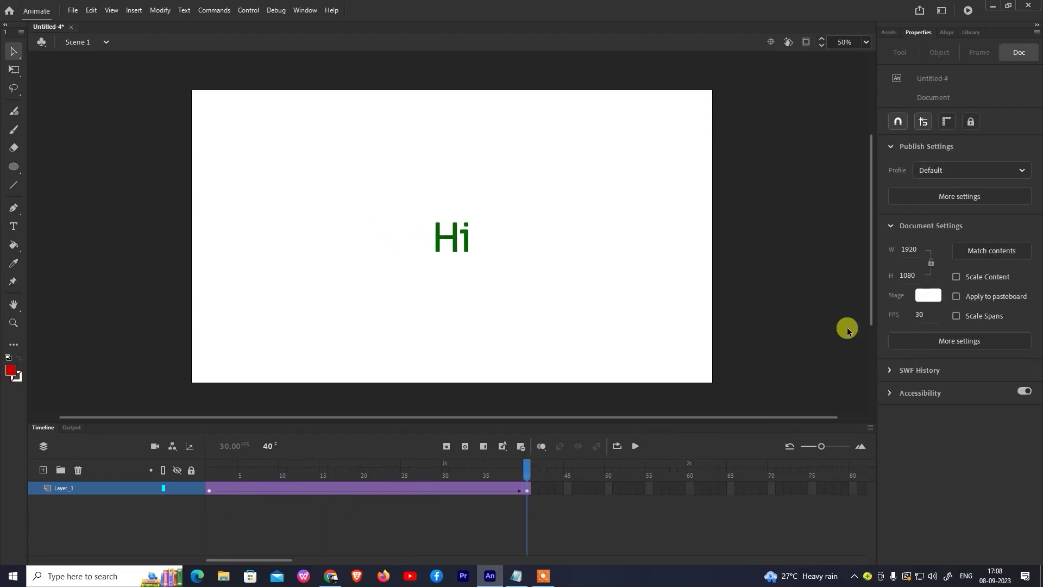
Collapse the Color Effects section and briefly expand then hide the Blend settings.
click(389, 490)
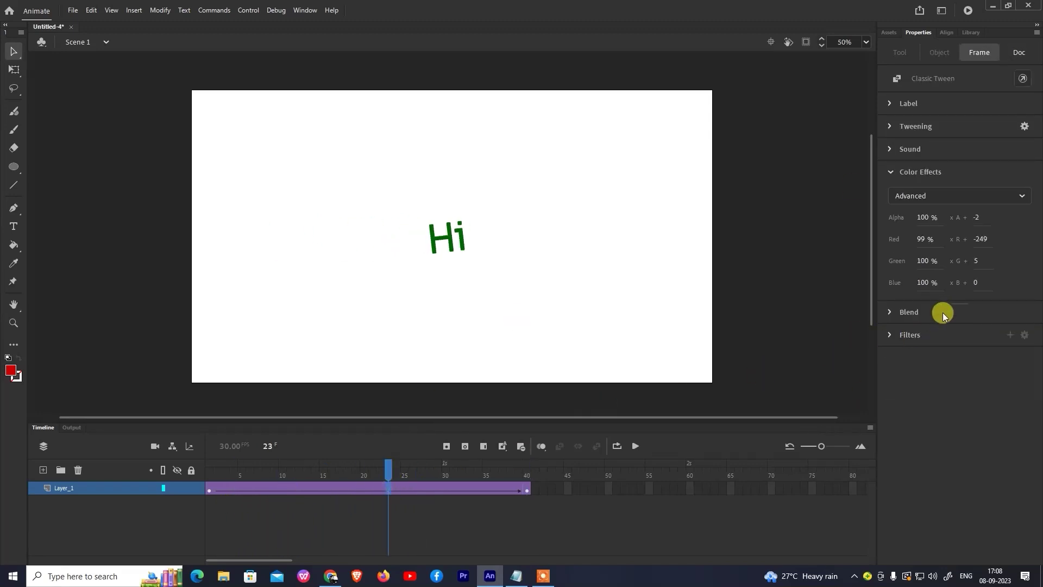
click(891, 172)
click(889, 196)
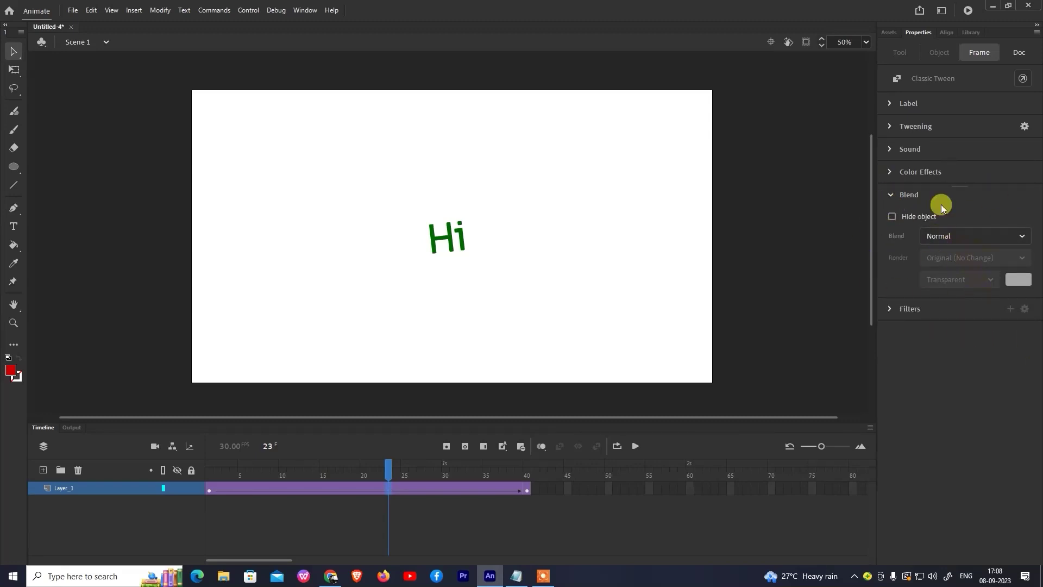
click(893, 196)
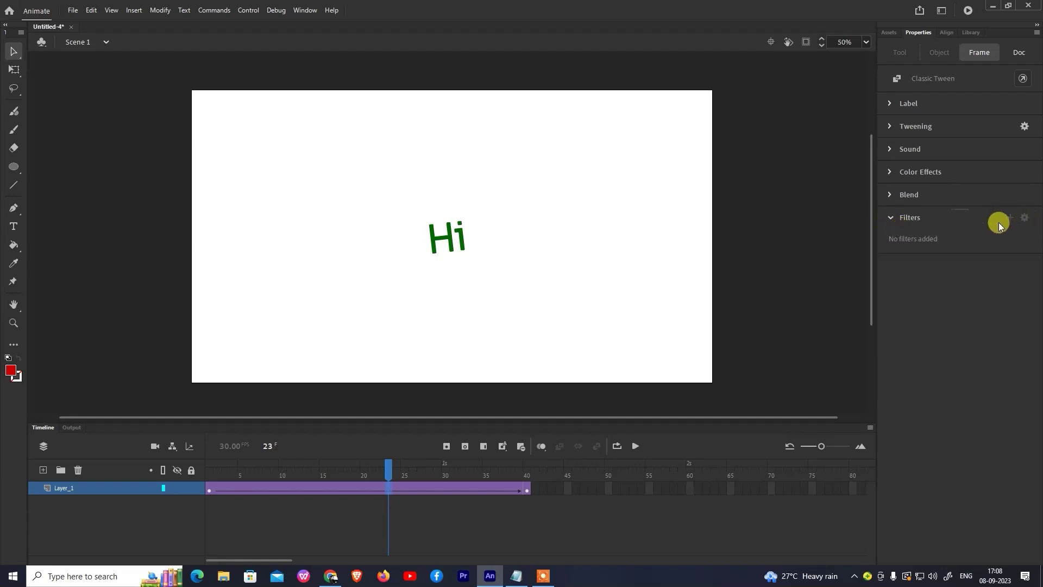
Select the frame-40 end keyframe and bring up its Filters add list.
click(526, 491)
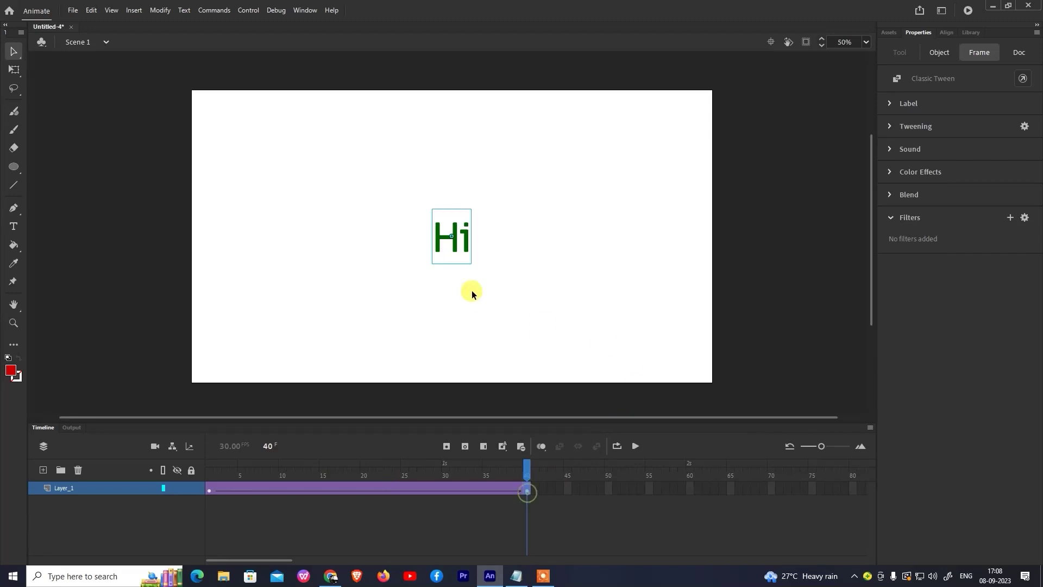
click(455, 246)
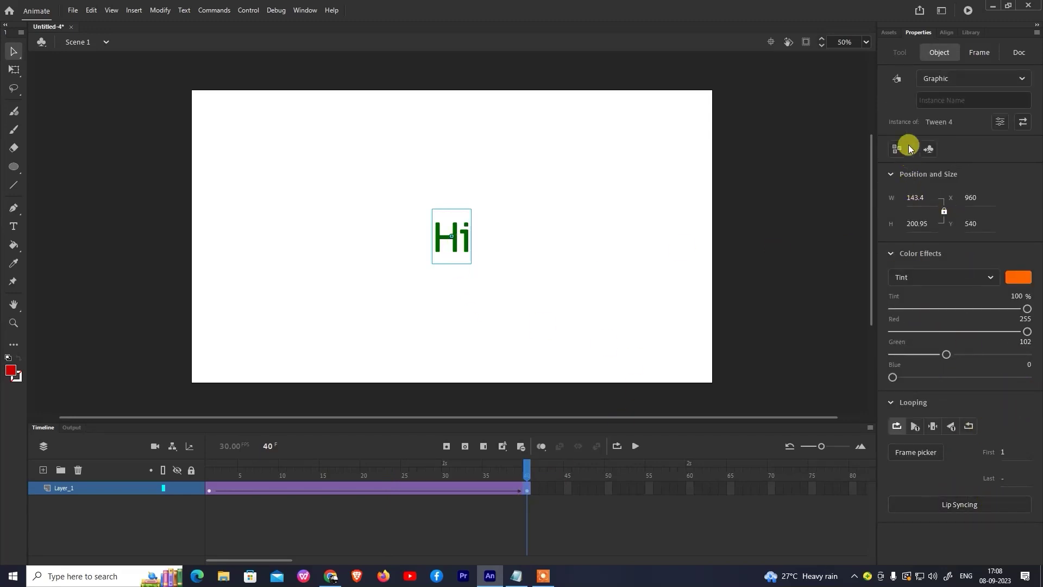
click(526, 490)
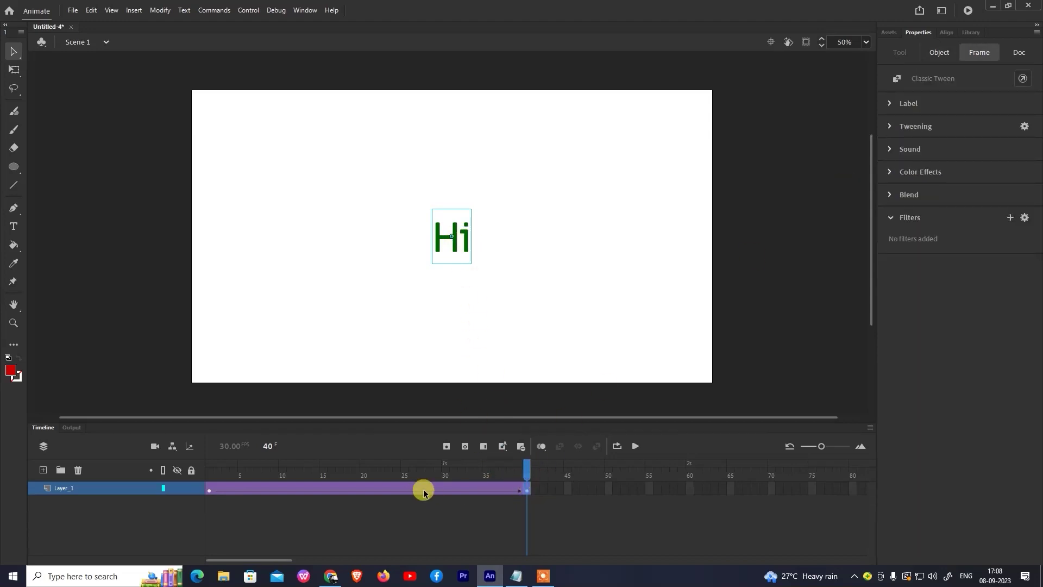
click(422, 490)
click(527, 490)
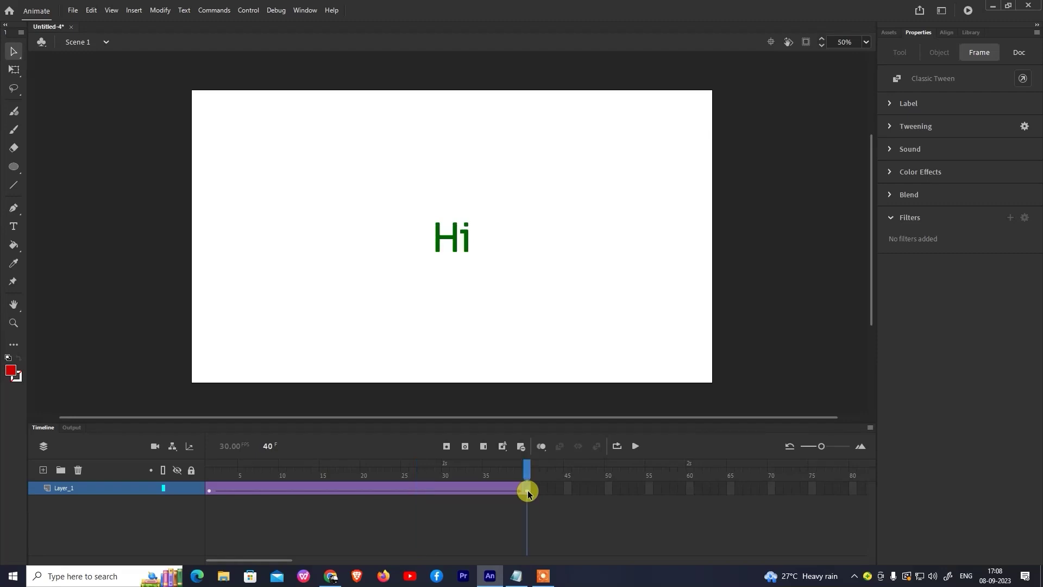
click(1009, 218)
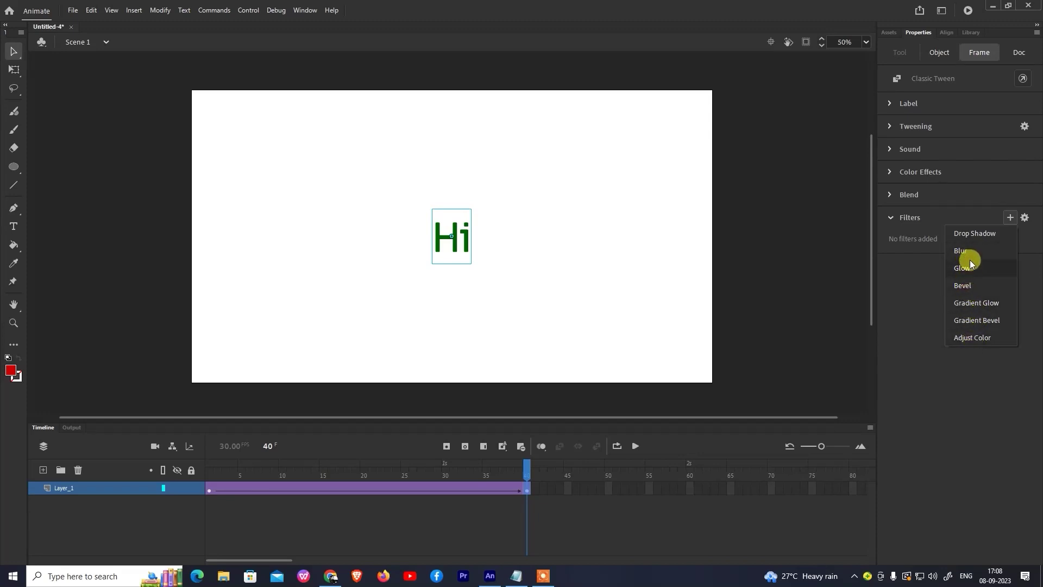
Add a Drop Shadow filter to the frame-40 keyframe with distance 23.
click(972, 234)
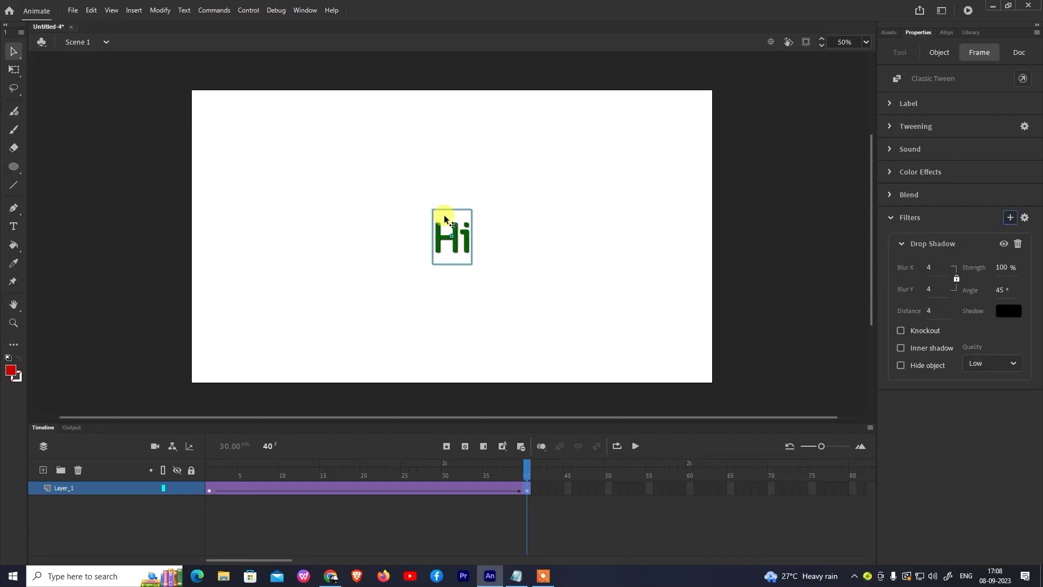
mouse_move(517, 473)
mouse_down()
mouse_move(207, 482)
mouse_move(517, 478)
mouse_move(489, 478)
mouse_move(527, 488)
mouse_up()
click(527, 488)
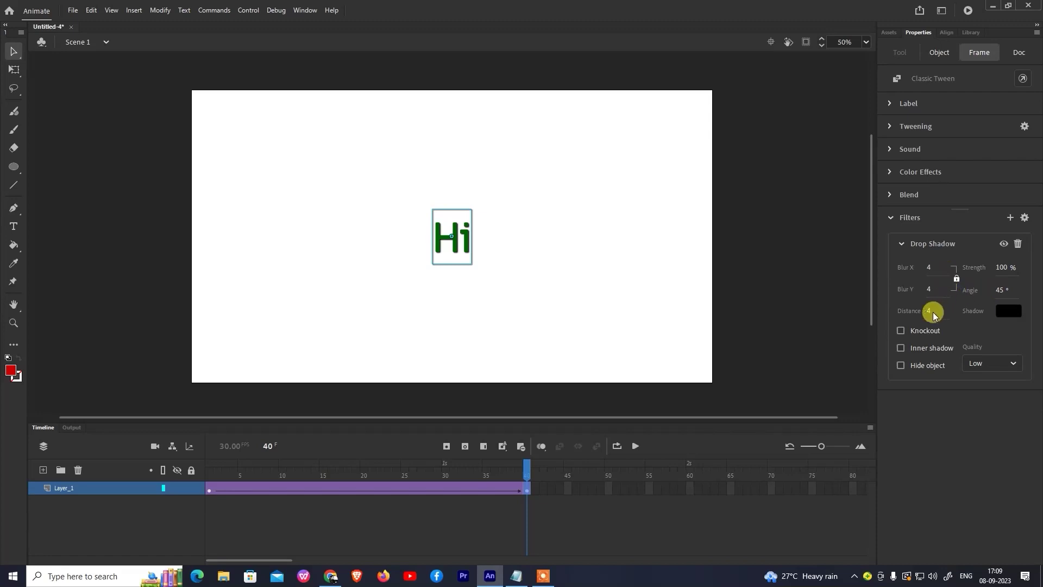
drag(928, 311, 939, 311)
mouse_move(527, 479)
mouse_down()
mouse_move(238, 495)
mouse_move(452, 494)
mouse_move(236, 500)
mouse_move(521, 491)
mouse_up()
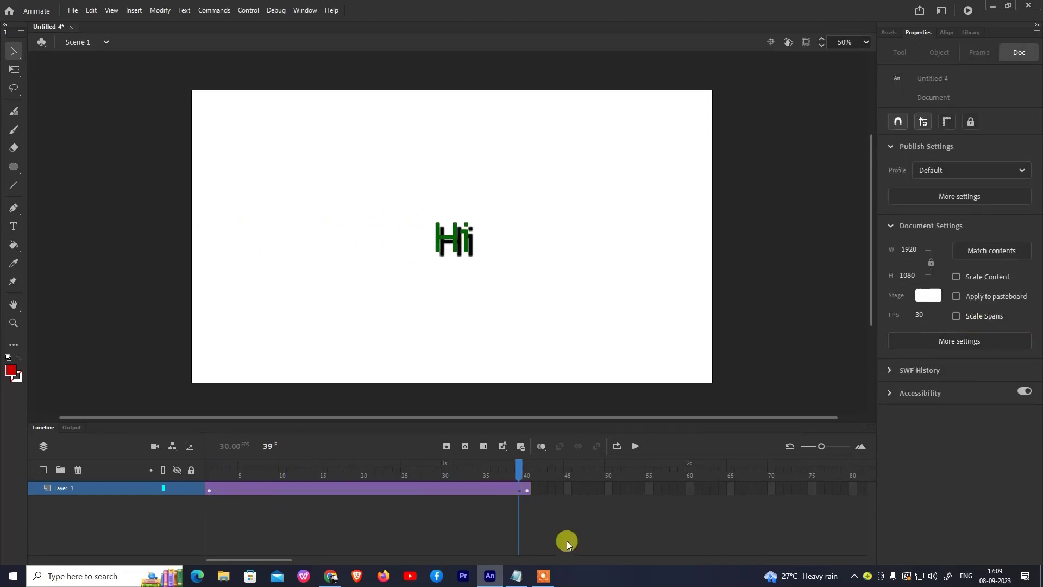
click(526, 495)
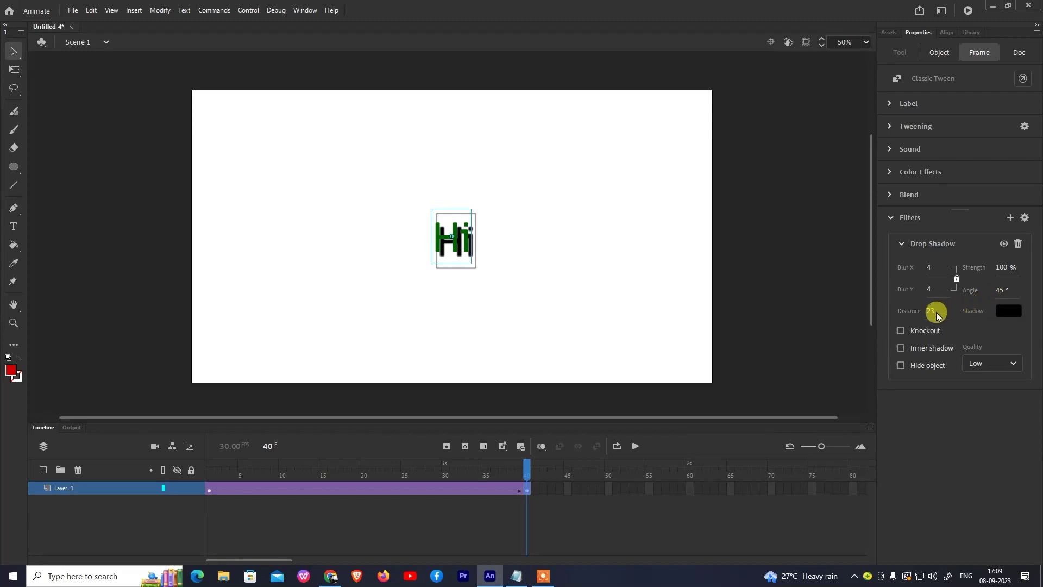
Set the drop shadow blur to 30 and quality to High, then preview the tween.
drag(930, 271, 948, 272)
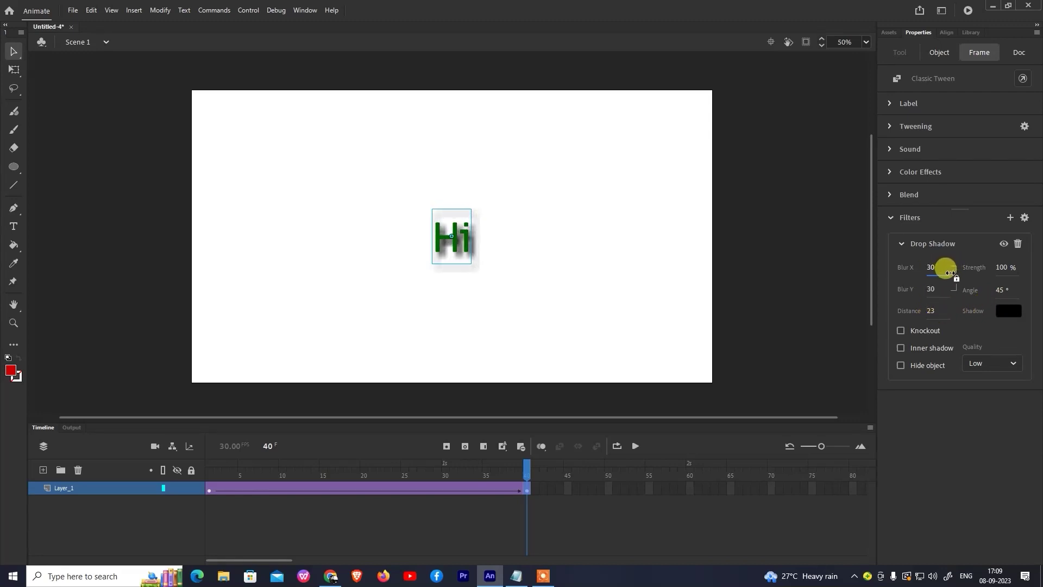
click(982, 365)
click(981, 415)
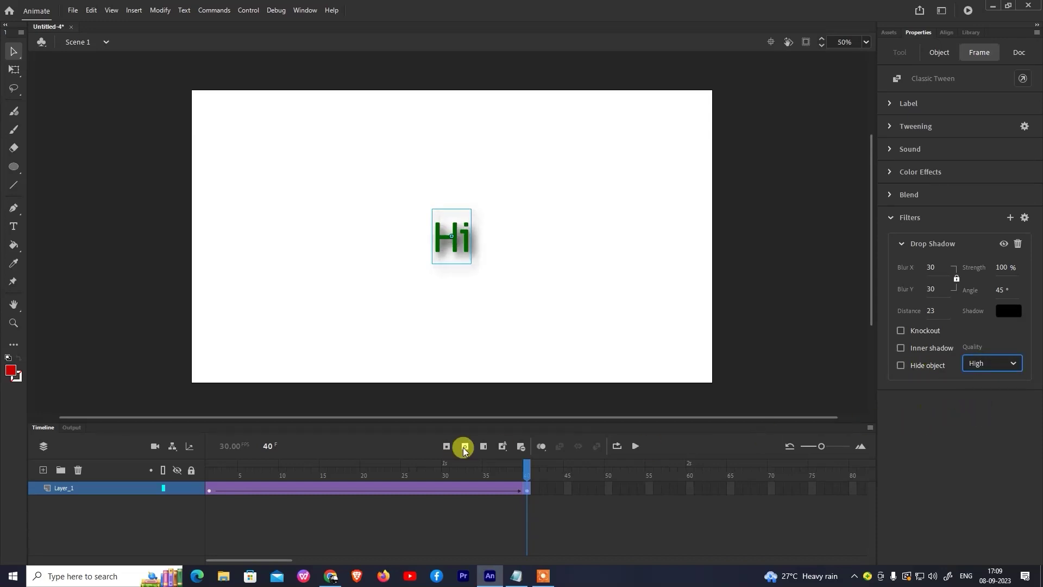
drag(527, 466, 262, 492)
drag(413, 488, 528, 485)
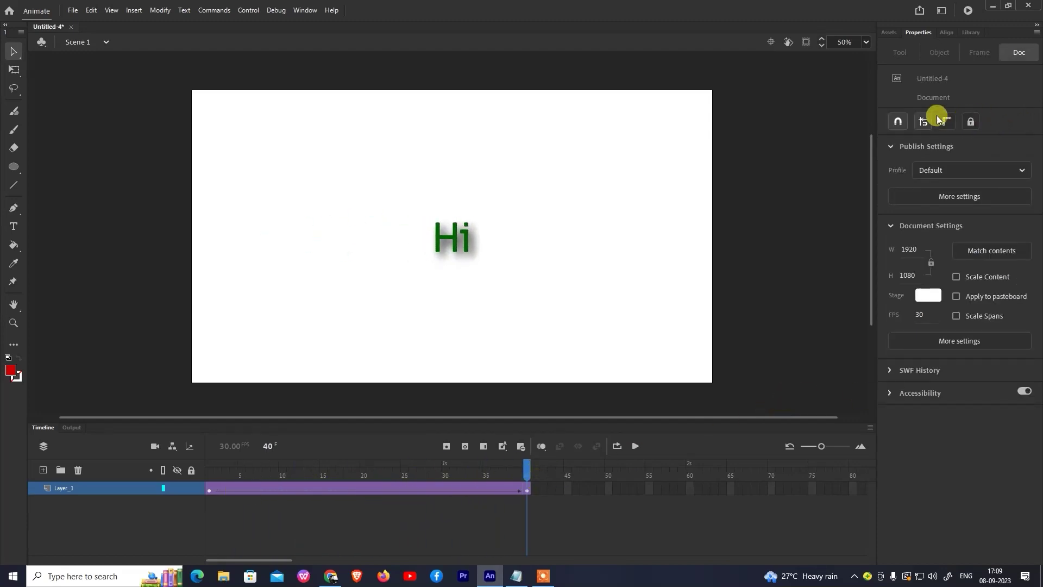
click(528, 486)
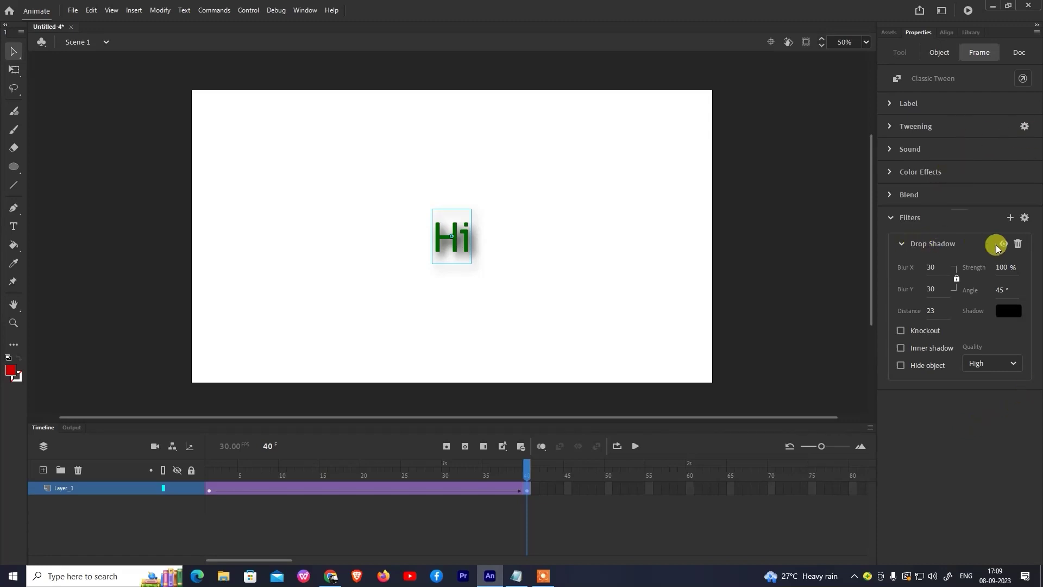
Add a Blur filter of 52 to the frame-1 keyframe and preview the Hi sharpening in.
click(902, 244)
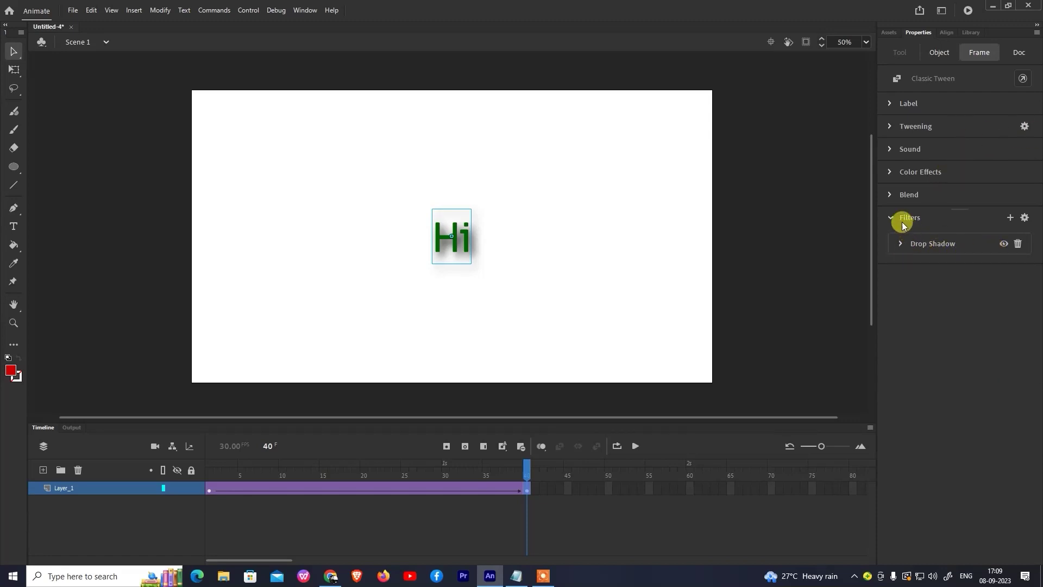
click(1011, 219)
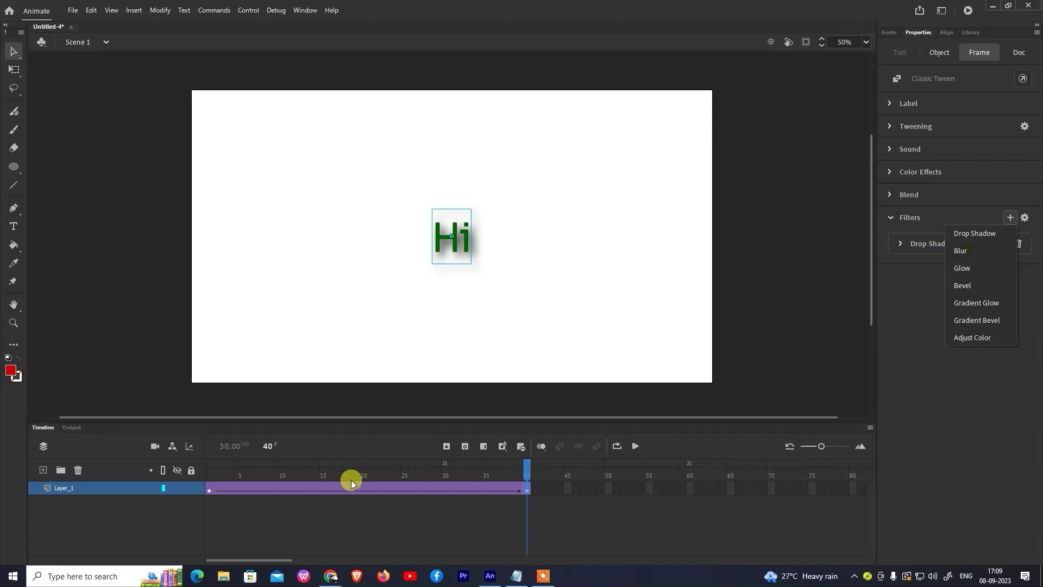
click(208, 489)
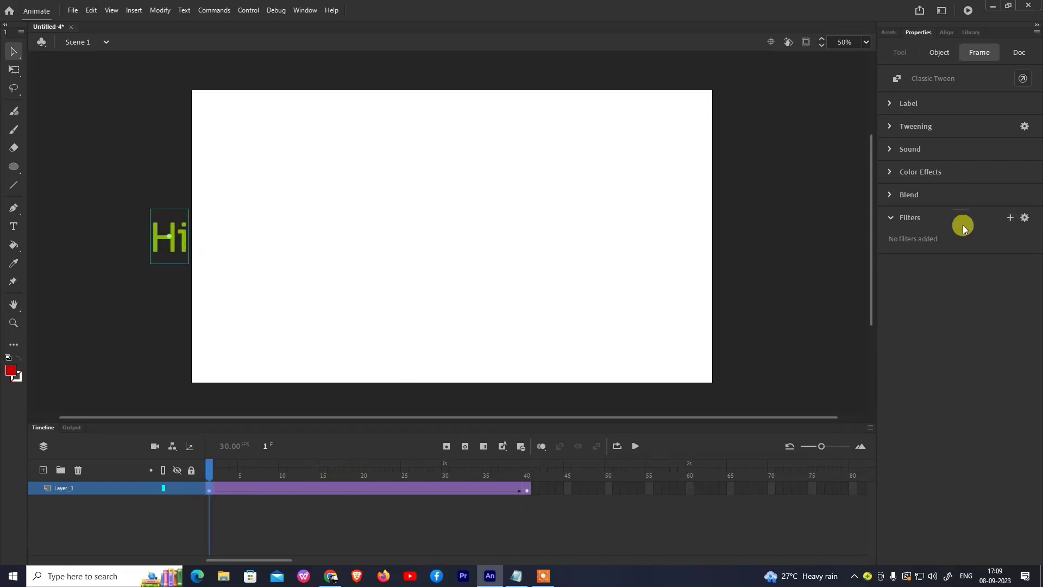
click(1010, 218)
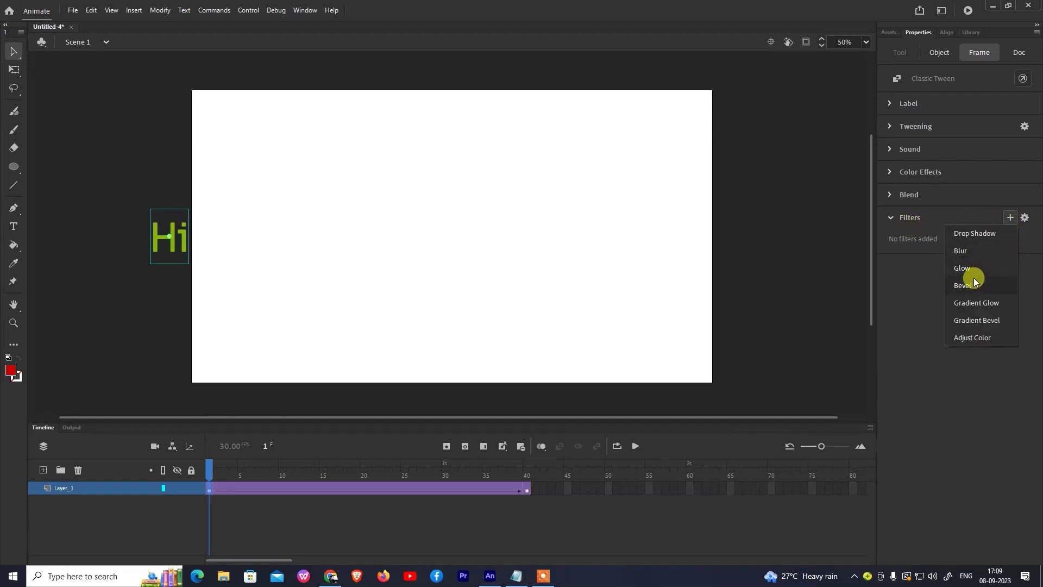
click(967, 250)
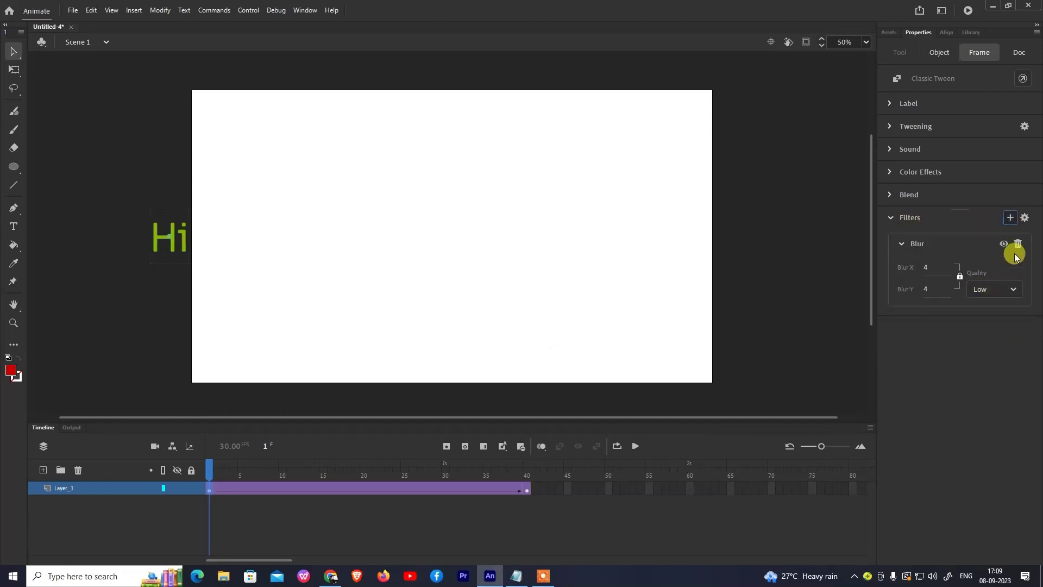
drag(919, 267, 952, 260)
drag(210, 474, 575, 445)
click(575, 446)
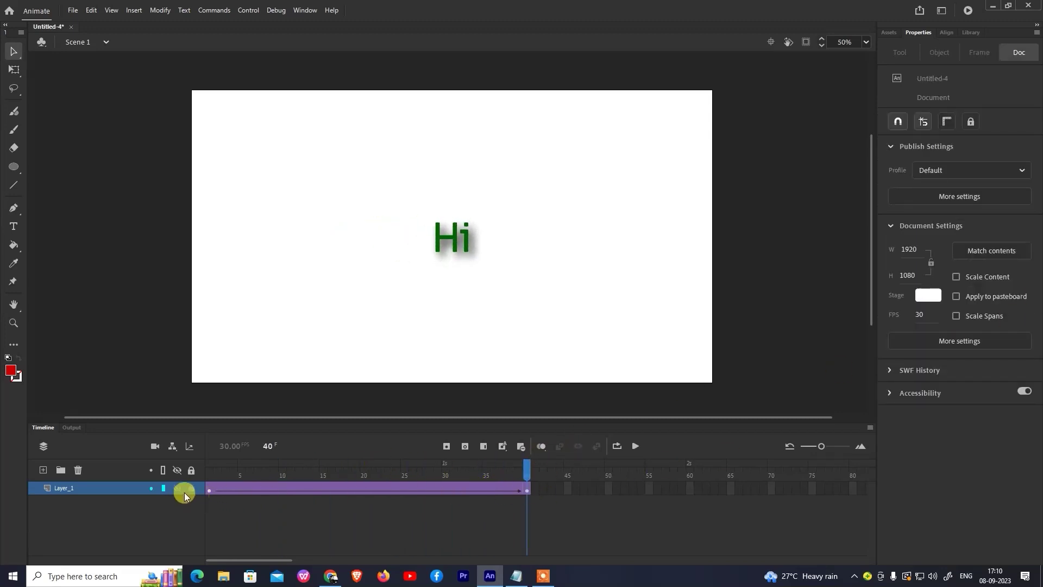
Add a Bevel filter to the frame-40 keyframe with its type set to Inner.
click(529, 491)
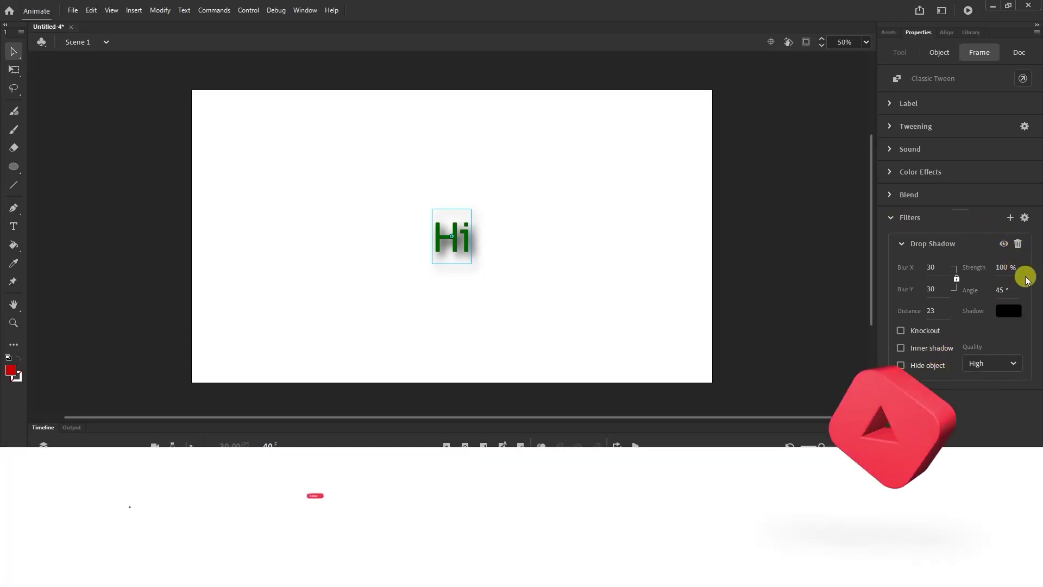
click(1012, 219)
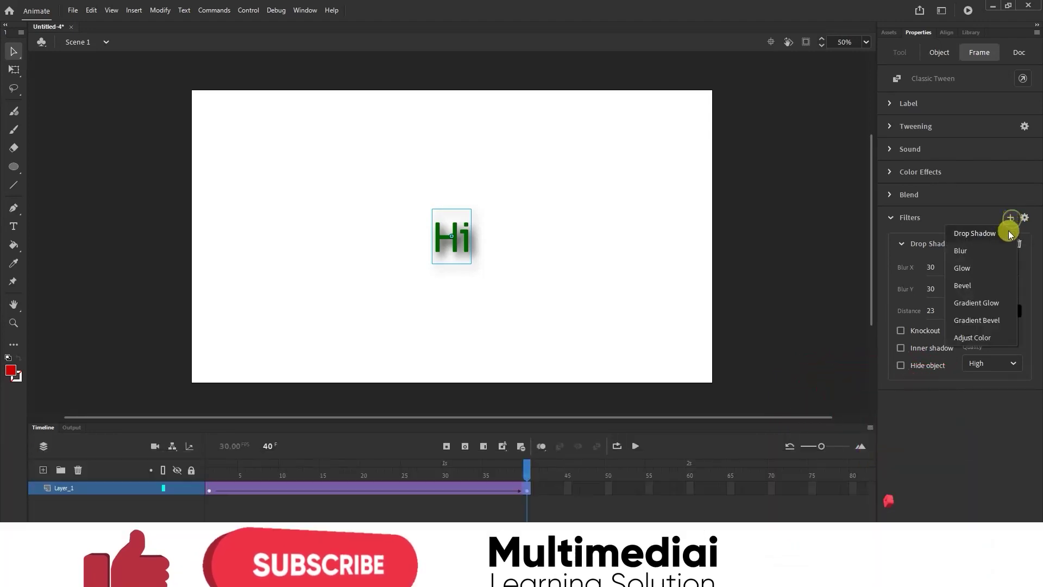
click(972, 287)
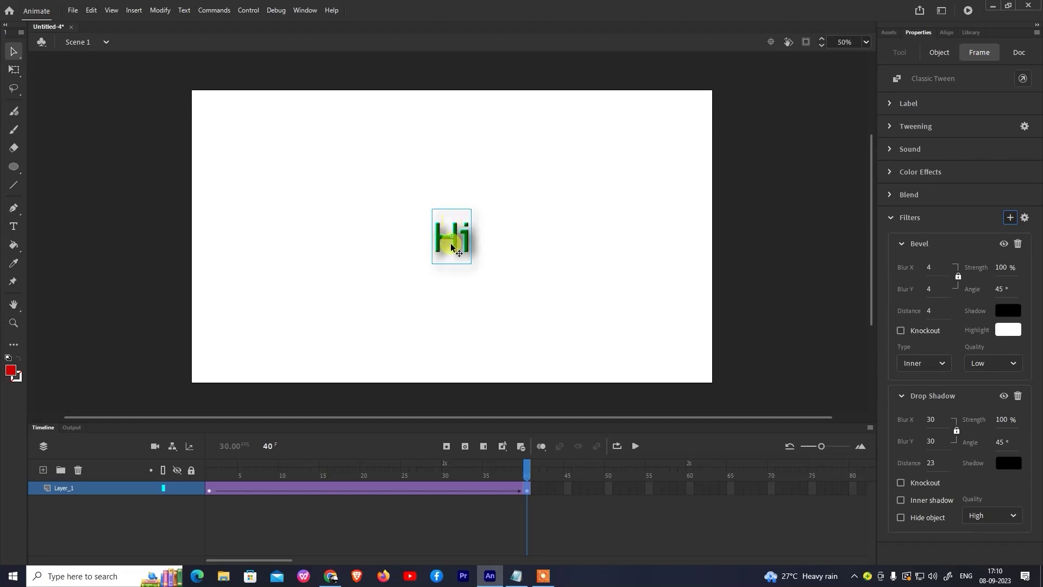
click(930, 370)
click(925, 402)
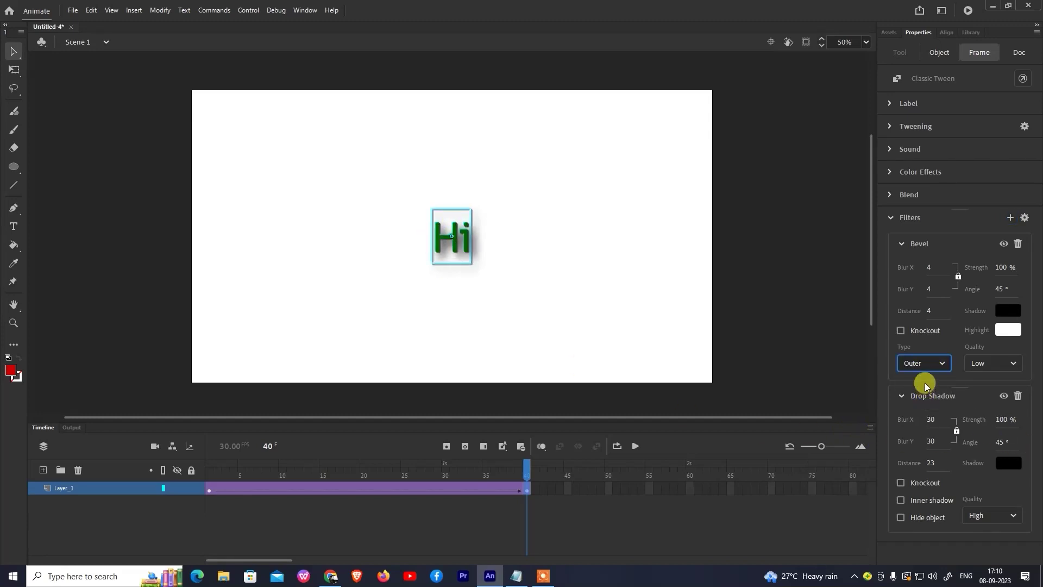
click(921, 364)
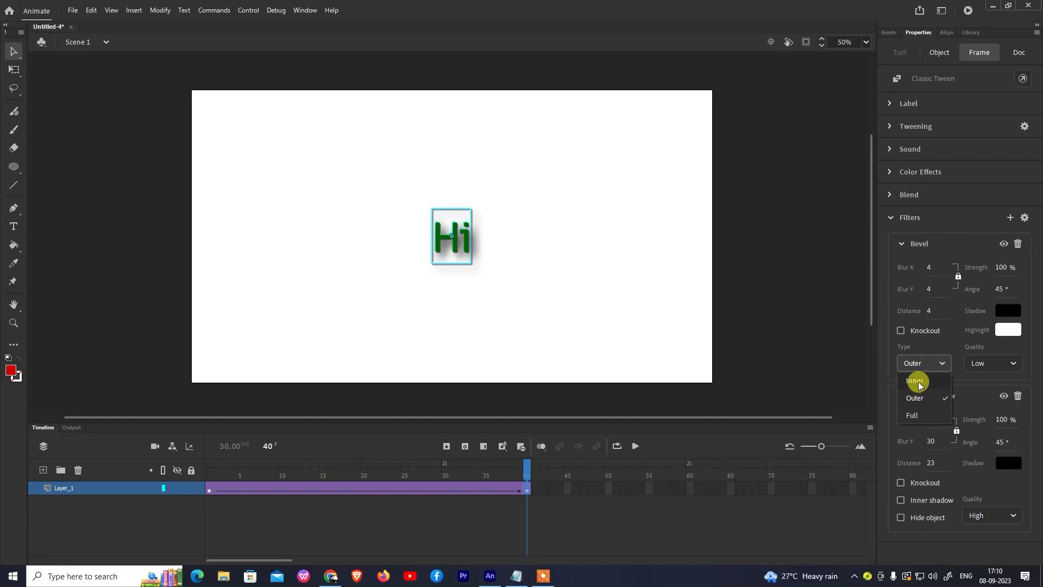
click(917, 381)
Raise the drop shadow blur to 49 and set the bevel quality to Medium.
mouse_move(925, 419)
mouse_down()
mouse_move(938, 417)
mouse_move(916, 418)
mouse_move(931, 418)
mouse_up()
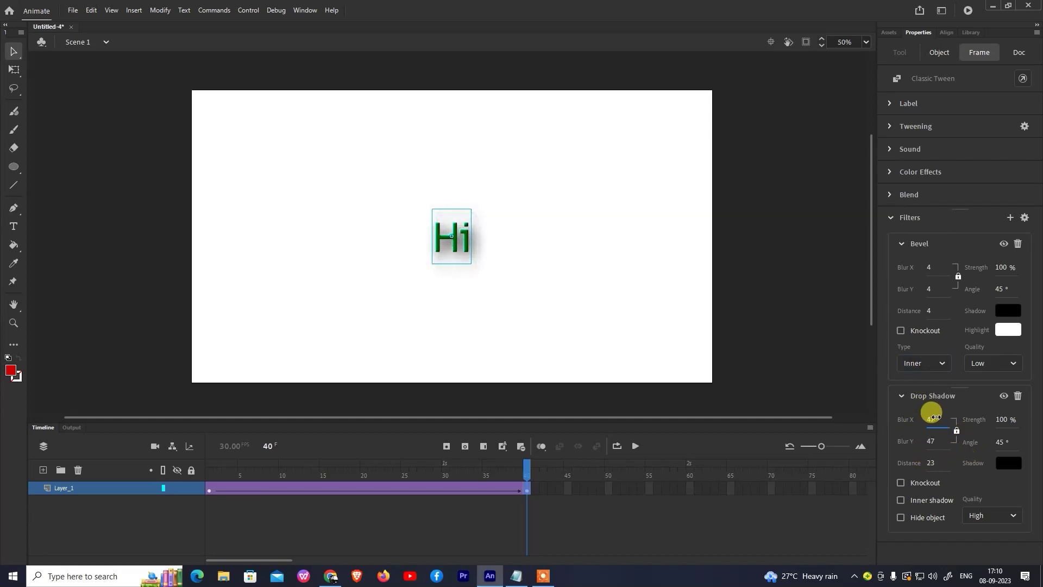
click(902, 396)
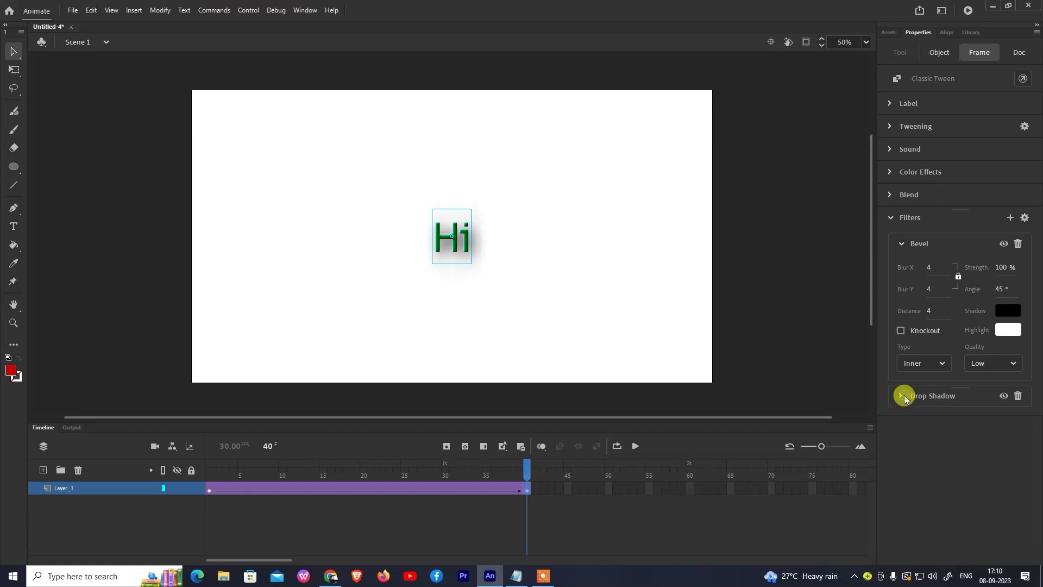
click(990, 363)
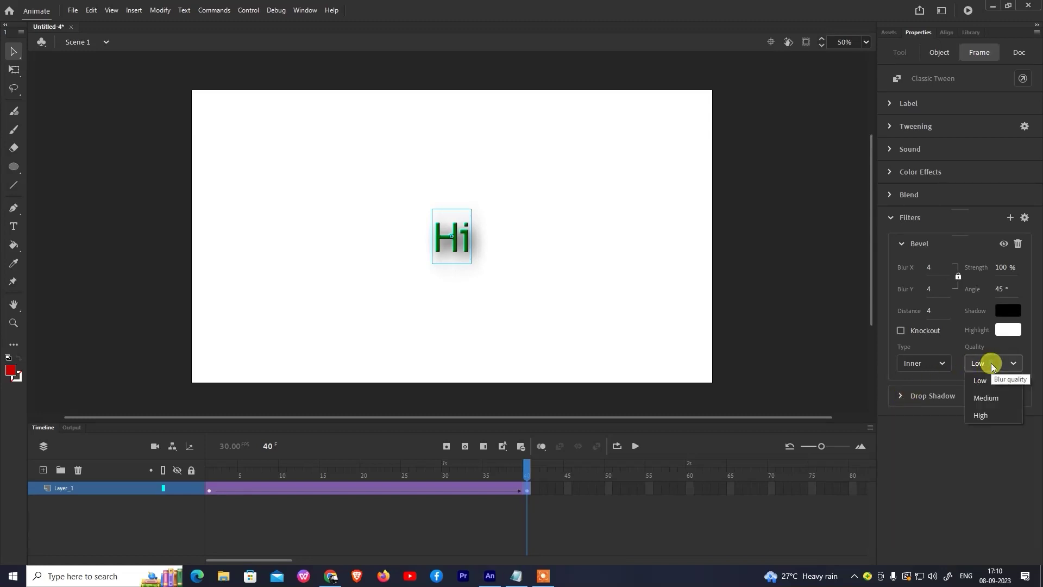
click(987, 398)
mouse_move(521, 483)
mouse_down()
mouse_move(247, 489)
mouse_move(510, 495)
mouse_up()
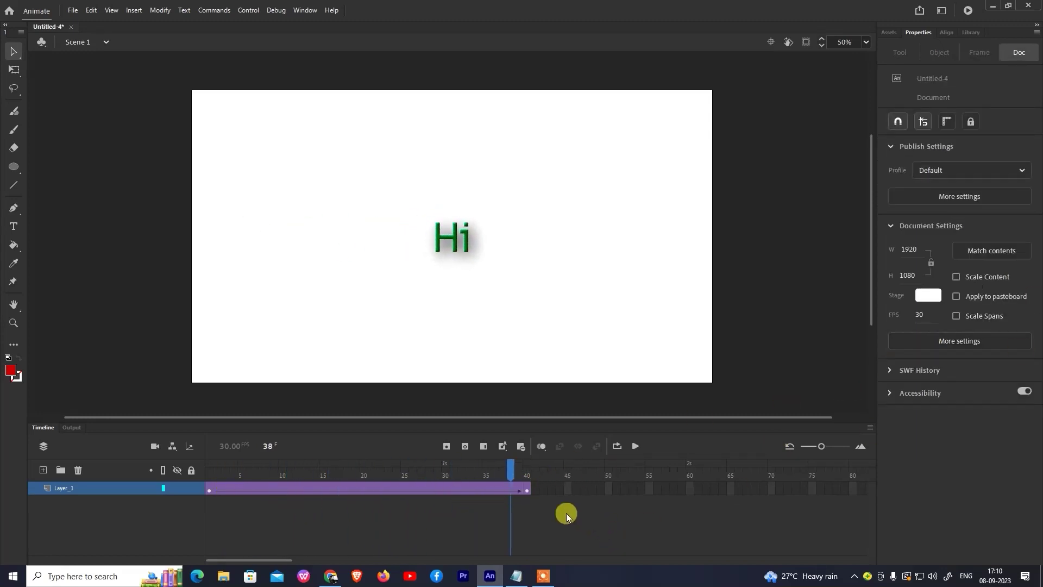
Add an Outer Gradient Glow with blur 29 and High quality to frame 40, then preview.
click(526, 492)
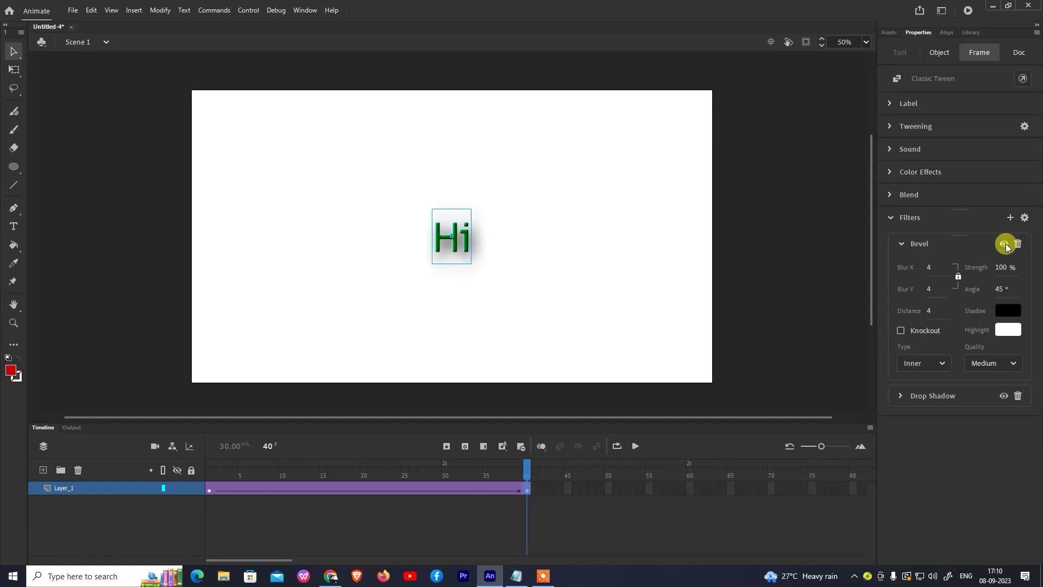
click(1010, 217)
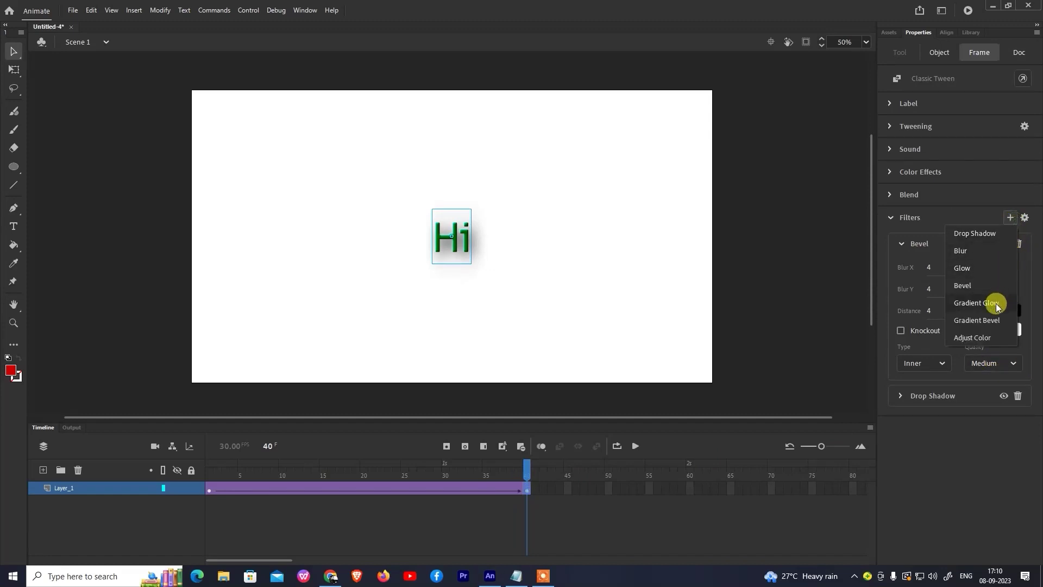
click(989, 308)
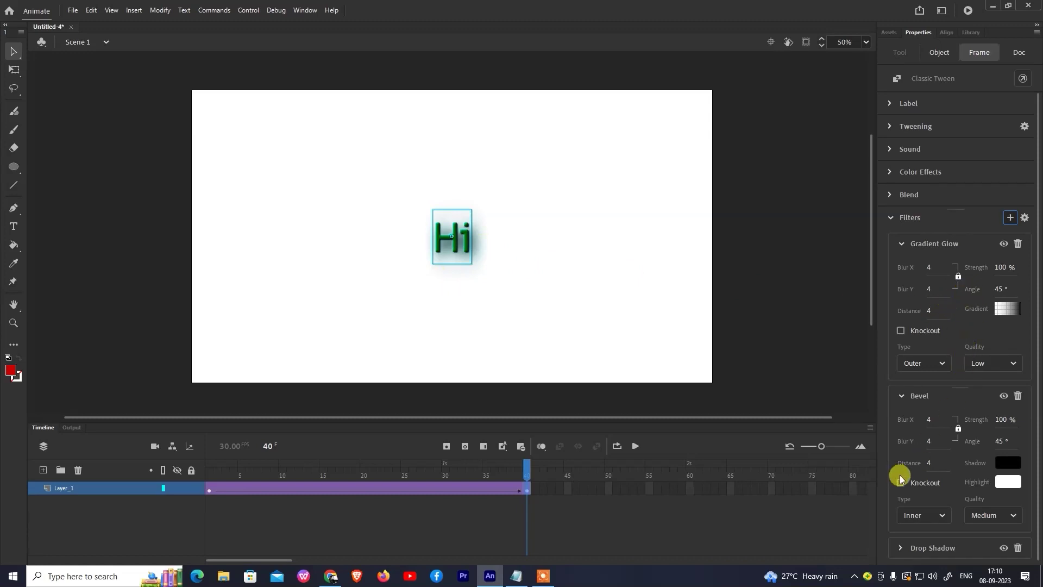
click(903, 396)
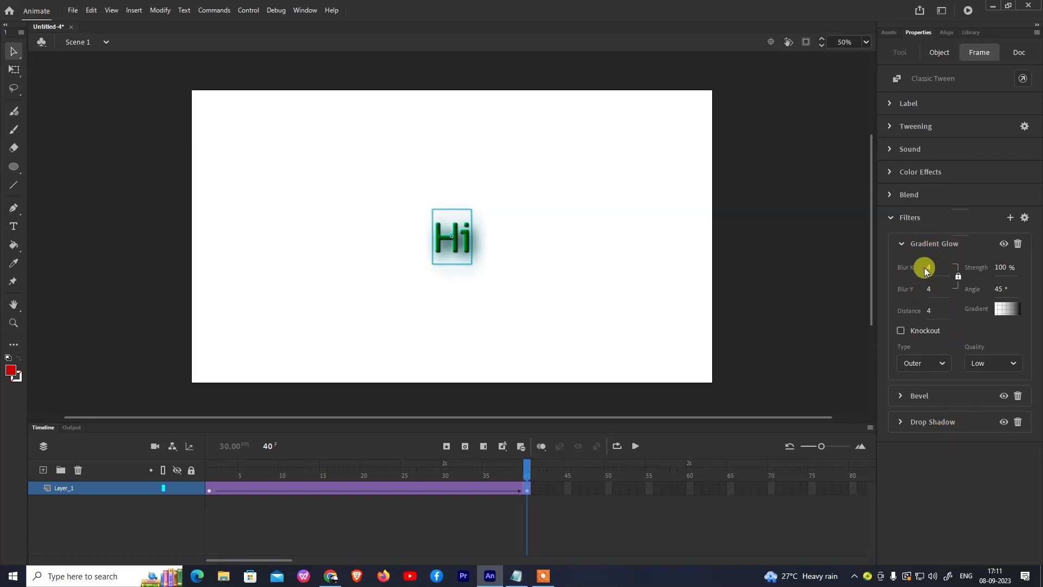
drag(930, 268, 943, 267)
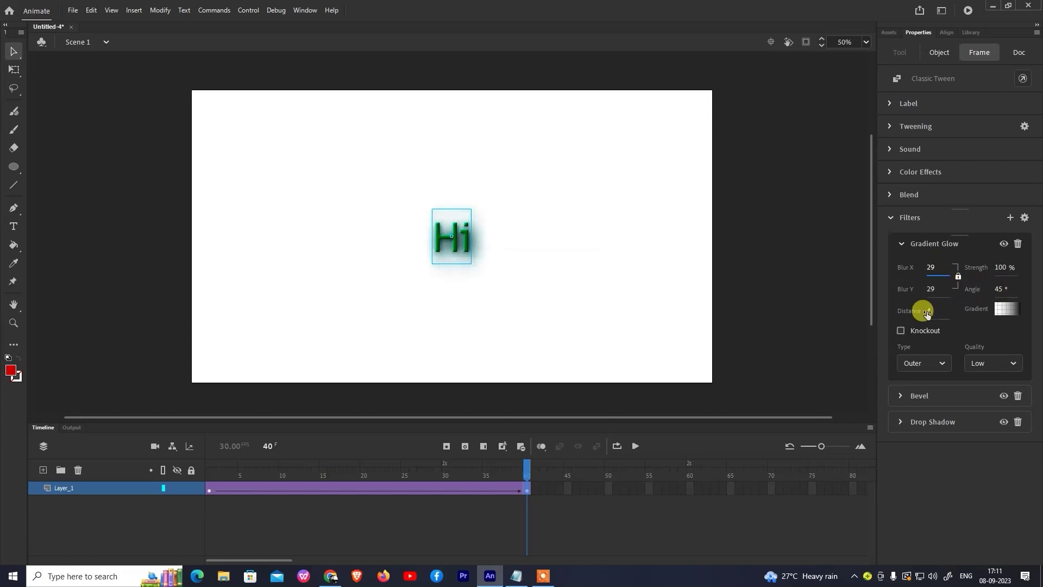
click(928, 364)
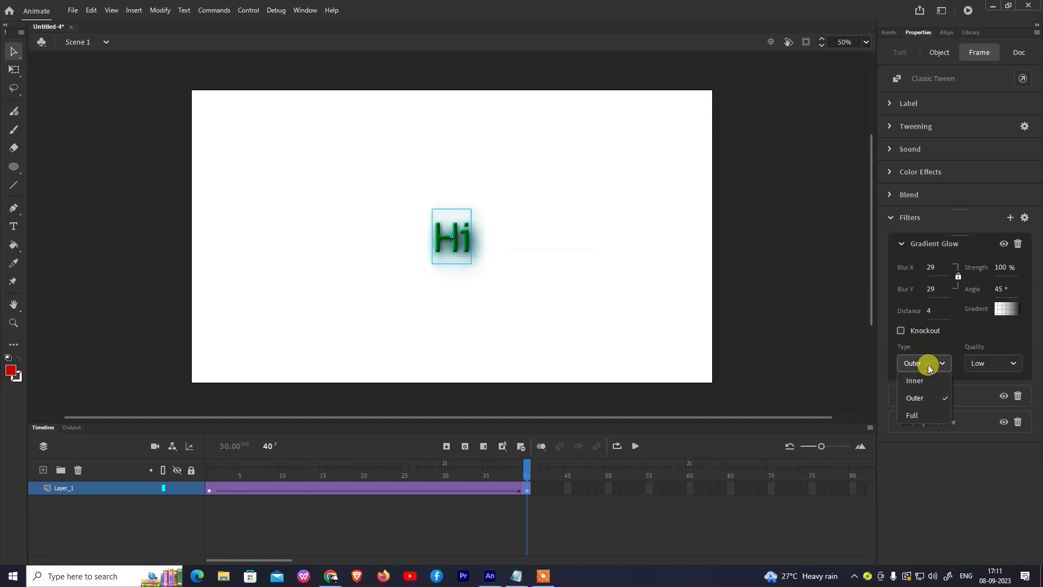
click(983, 364)
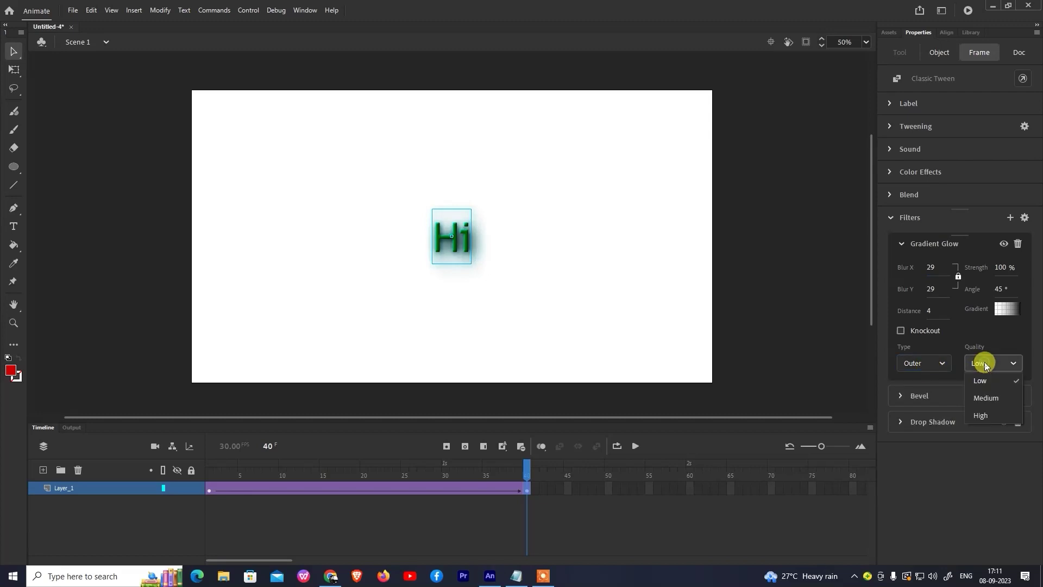
click(982, 415)
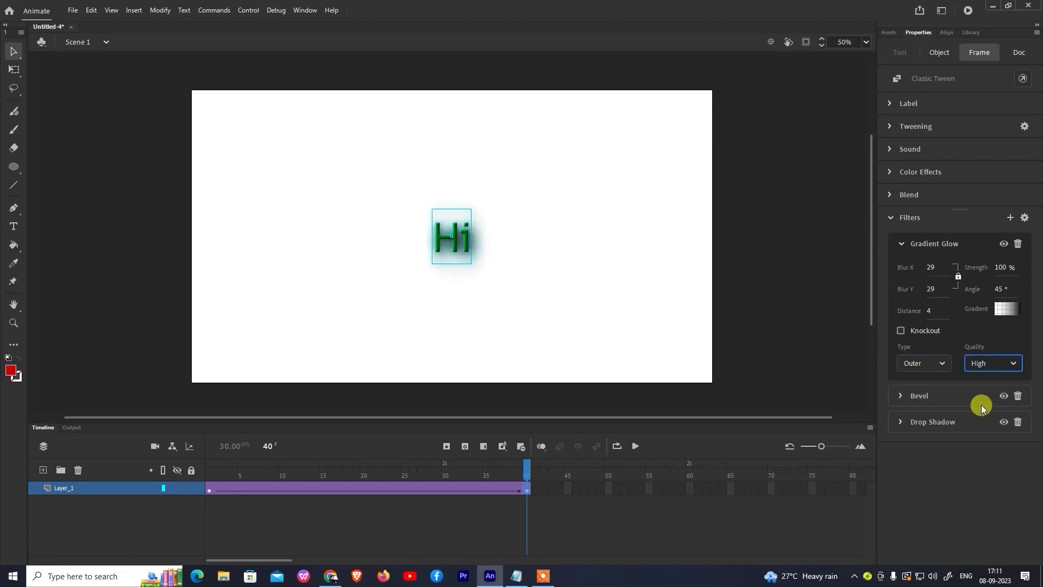
drag(533, 476, 534, 503)
click(537, 503)
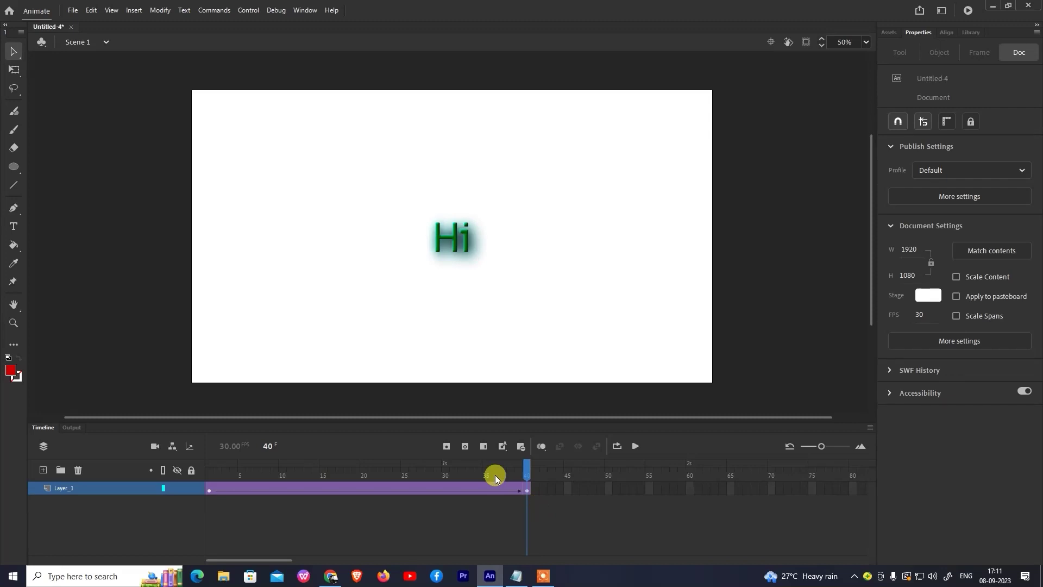
Restore the Notepad recap and highlight the Tweening, Color Effects, then Blend and Filter lines.
click(516, 576)
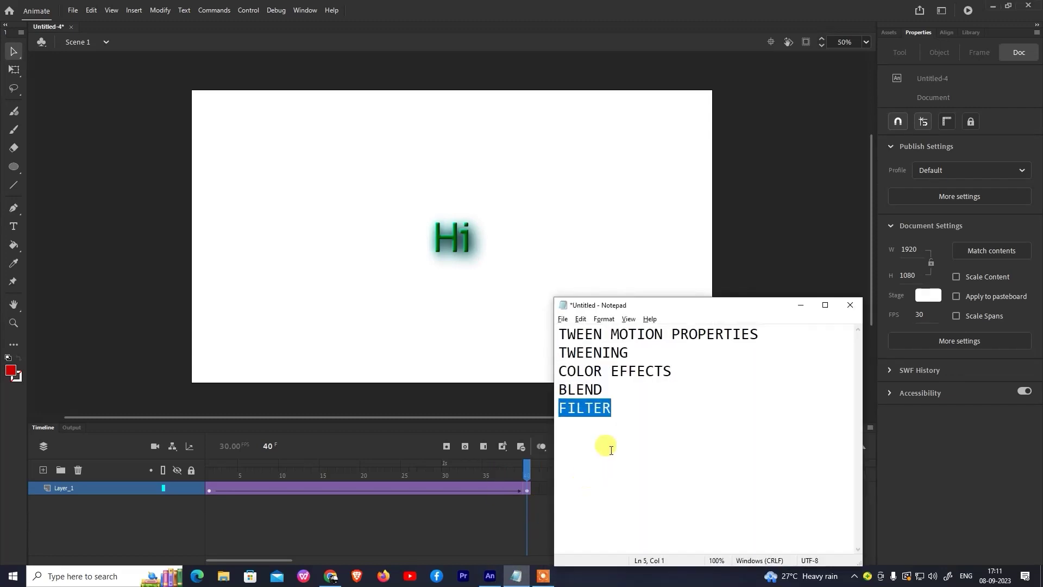
click(648, 389)
drag(630, 353, 557, 350)
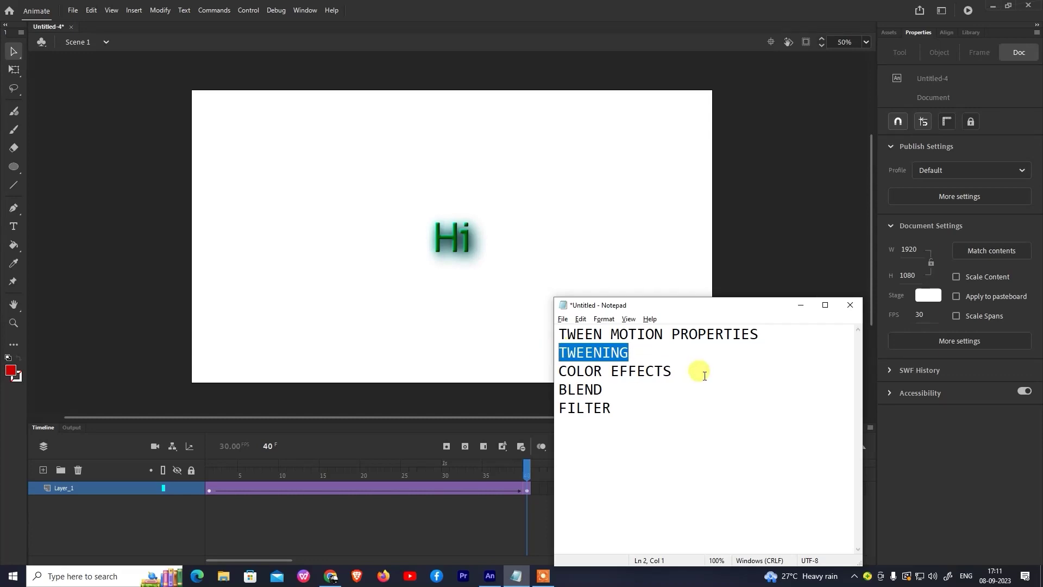
drag(701, 370, 541, 375)
drag(640, 389, 515, 413)
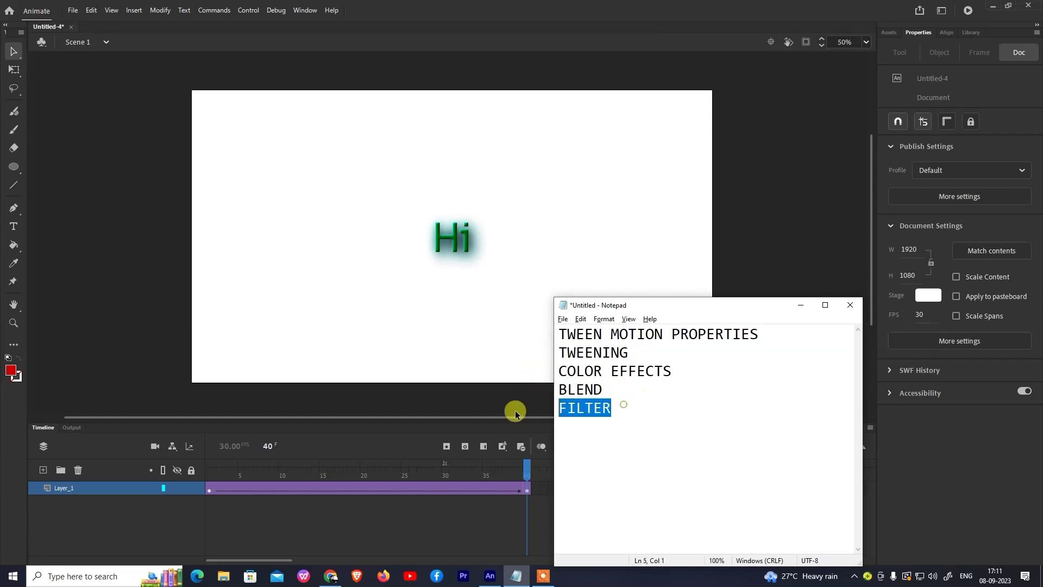
Go back over the Color Effects, Tweening and Filter lines, highlighting each again.
drag(703, 370, 546, 374)
drag(634, 352, 559, 353)
drag(630, 406, 543, 408)
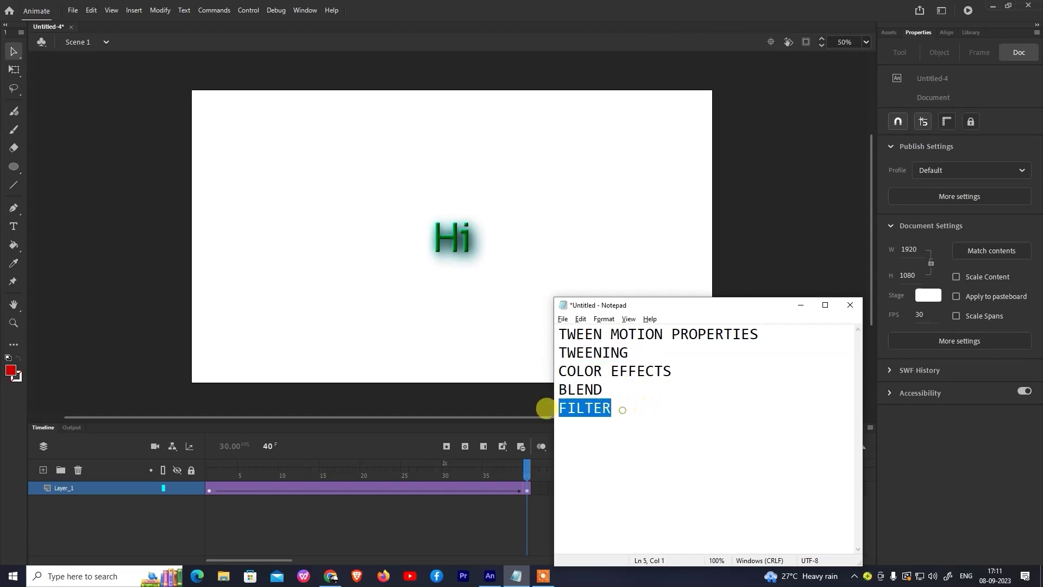
drag(693, 372, 546, 384)
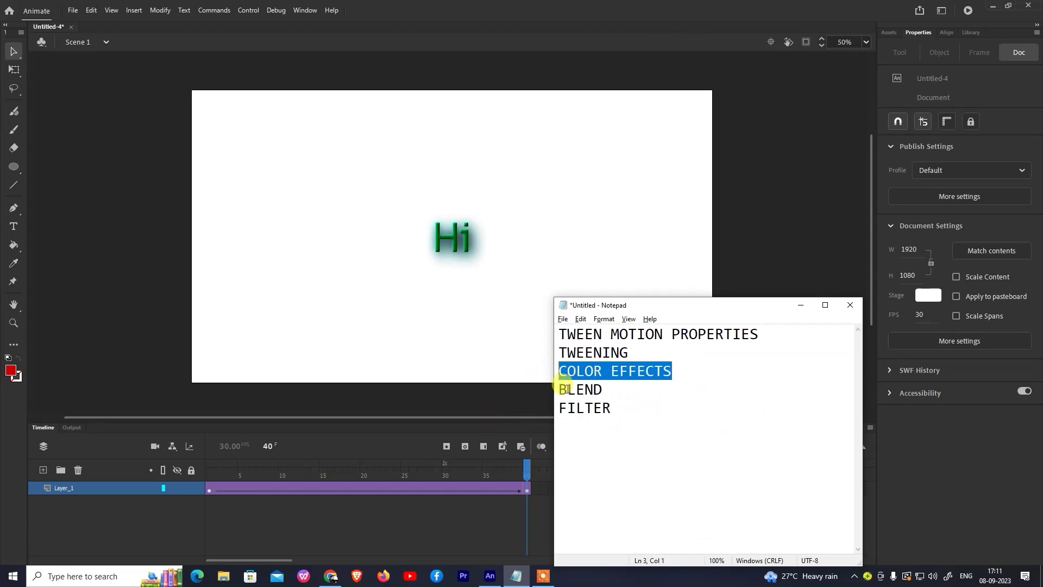